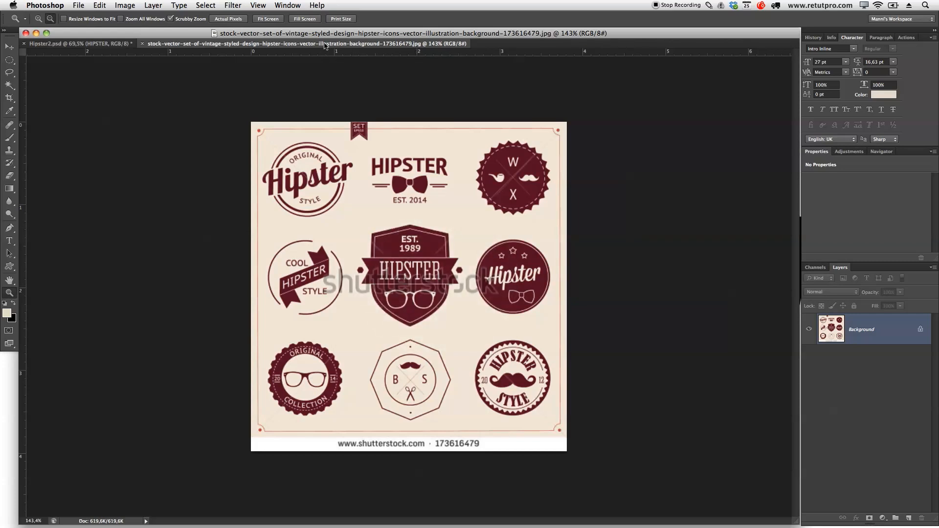
Copy the stock badge sheet into Hipster2.psd and move its layer out of Group 1 to the top, collapsing the group
drag(324, 46, 478, 157)
drag(871, 339, 195, 315)
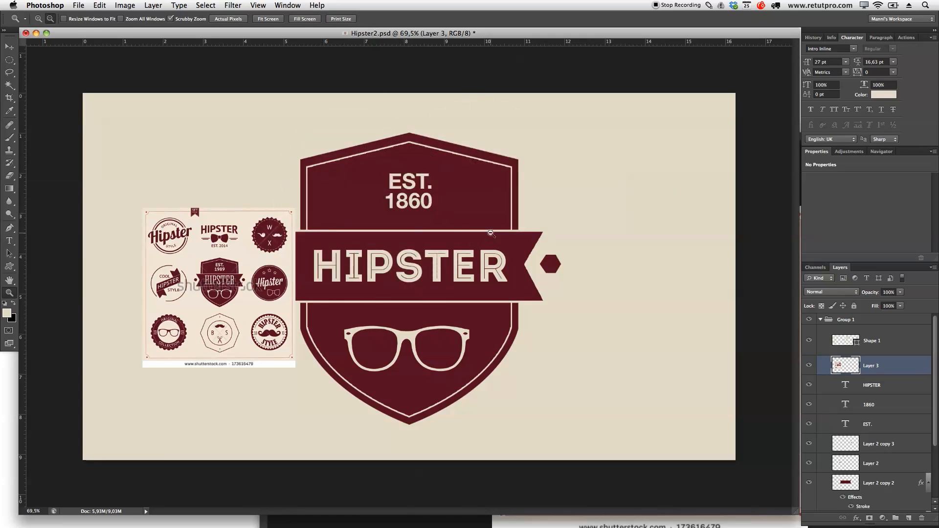
drag(844, 363, 873, 315)
click(822, 340)
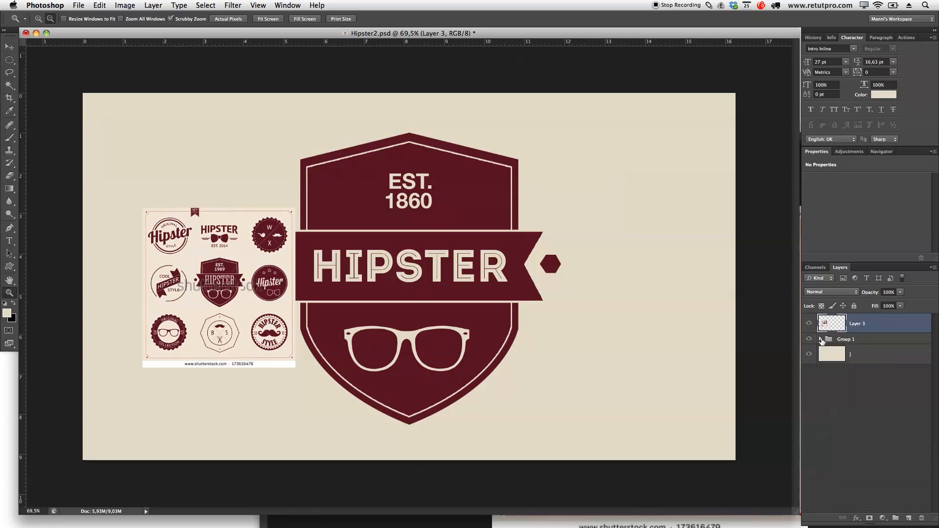
Hide Group 1 and rename it Logo
click(809, 340)
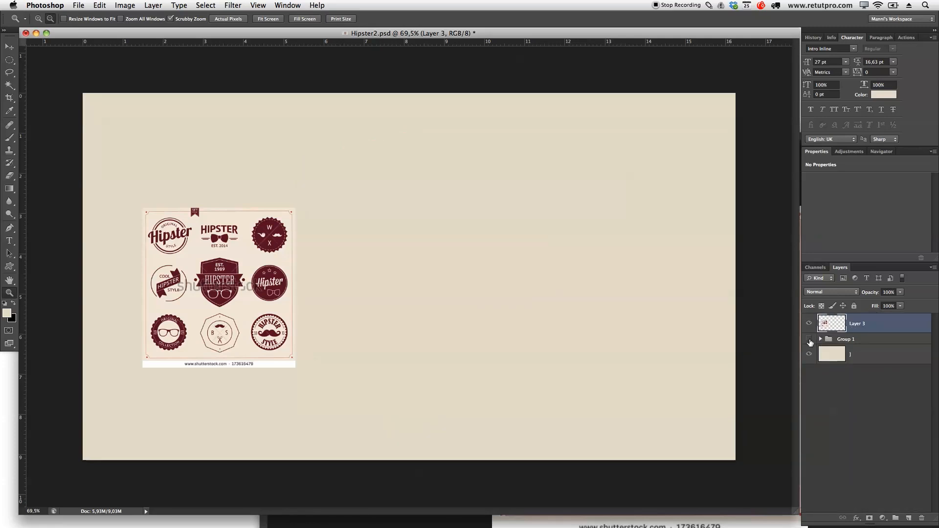
double_click(852, 342)
text(Logo)
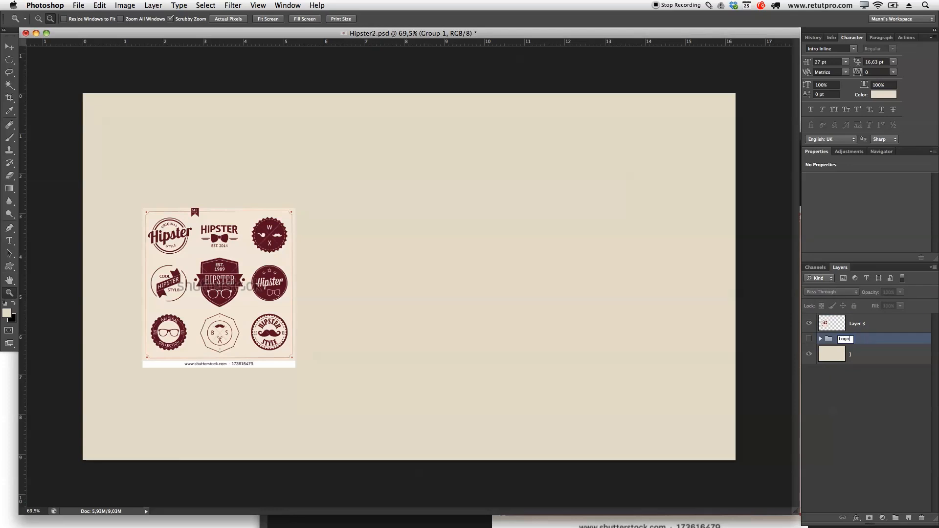
key(Return)
Rename the badge sheet's layer as New
click(859, 324)
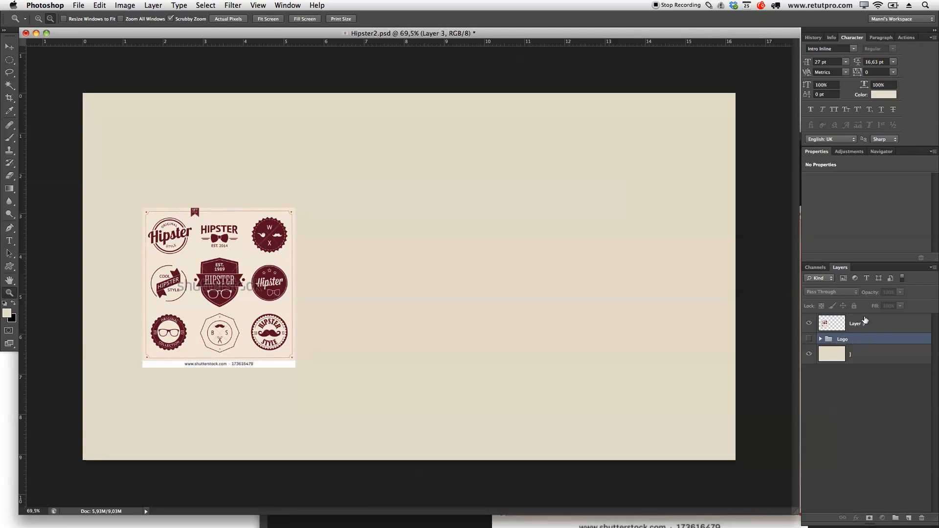
double_click(860, 324)
text(New)
key(Return)
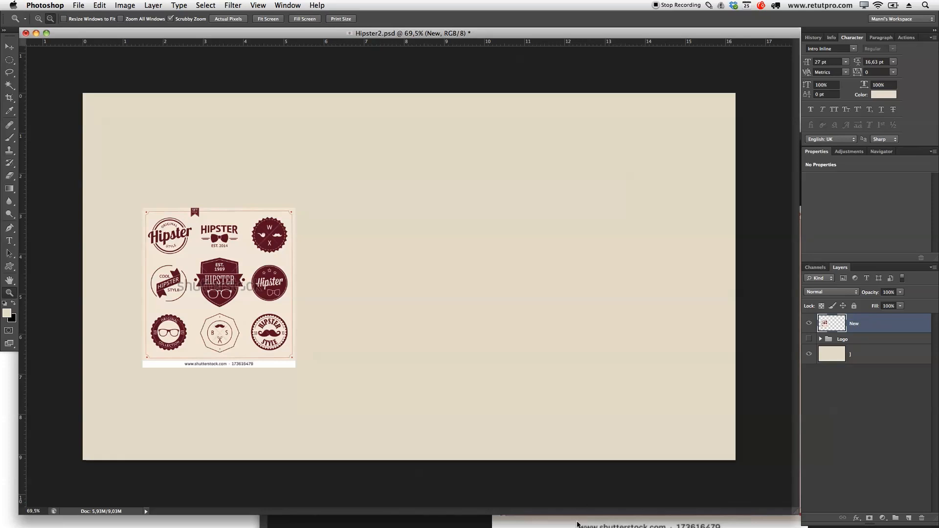
Close the stock image document and show Hipster2.psd in full-screen mode with the menu bar
click(580, 523)
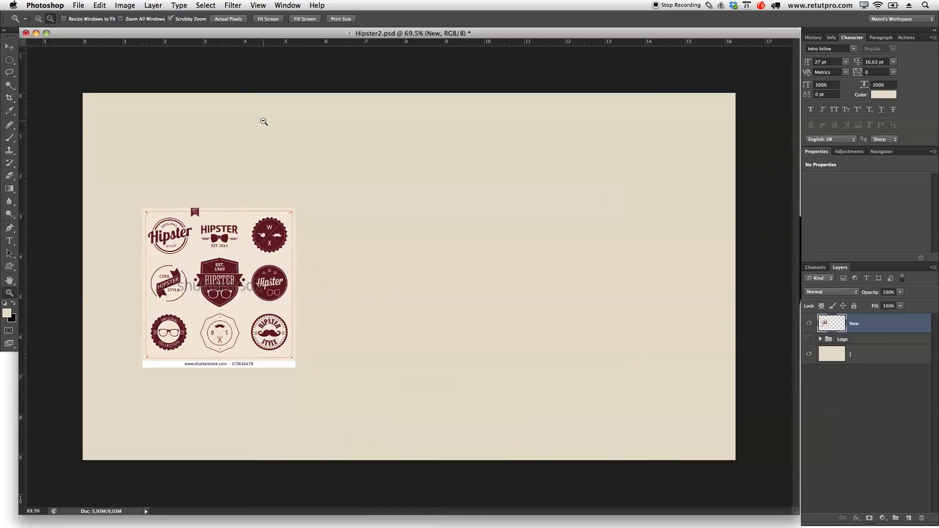
alt+click(314, 106)
key(f)
drag(534, 201, 484, 195)
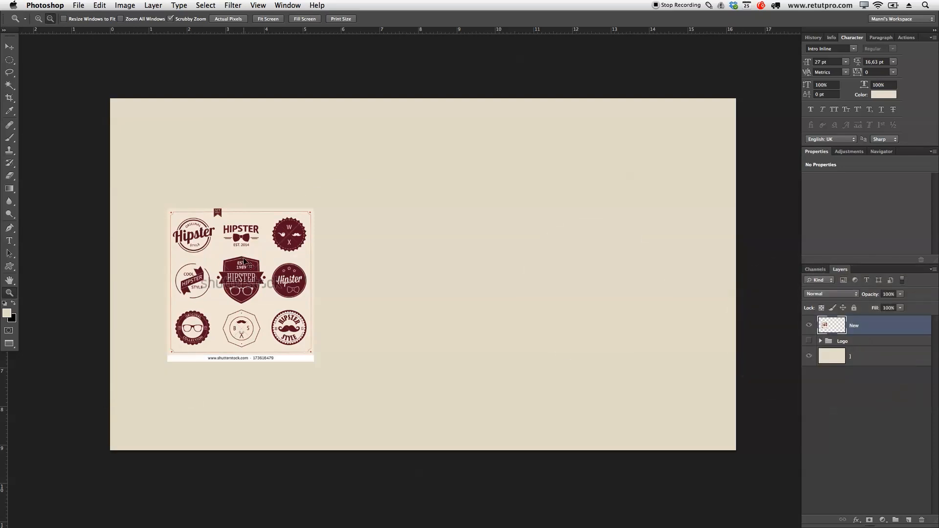
Enlarge the badge sheet proportionally to about 498% with Free Transform and apply it
key(super+t)
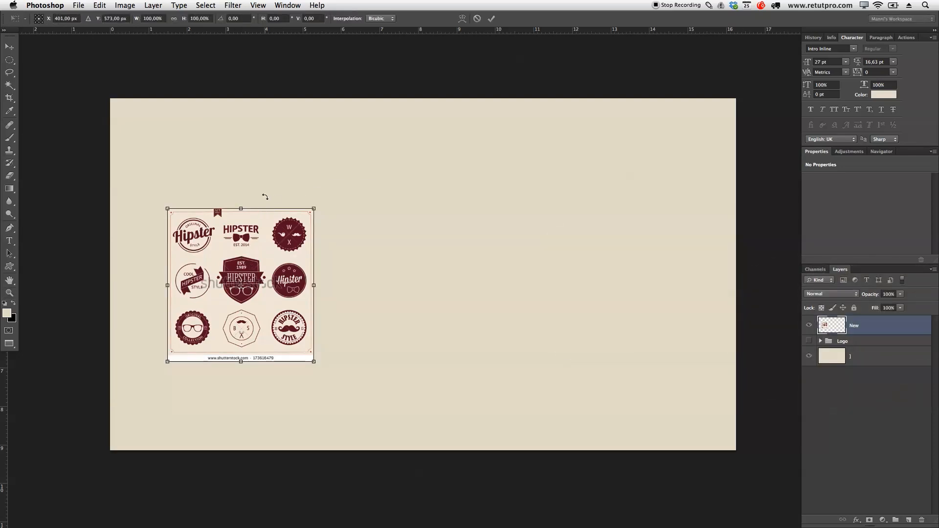
click(309, 201)
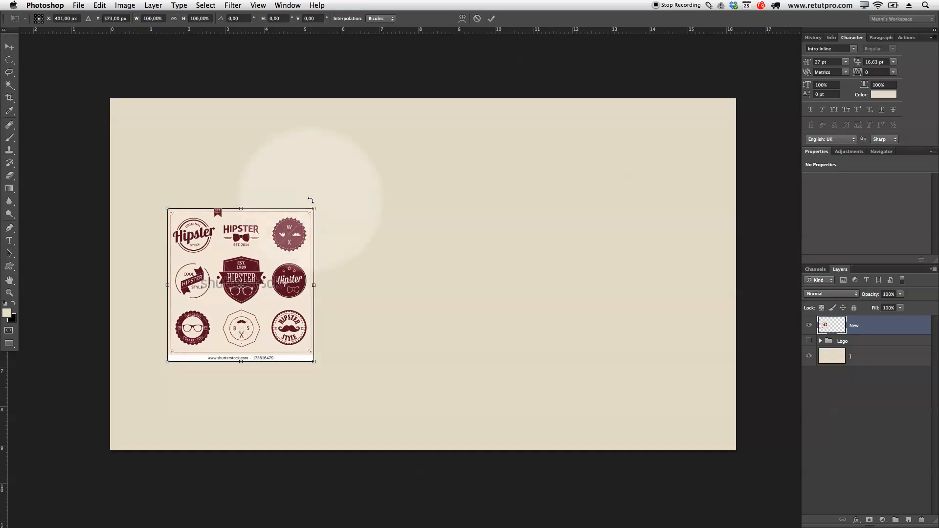
drag(312, 210, 538, 418)
key(space)
scroll(578, 233, down, 10)
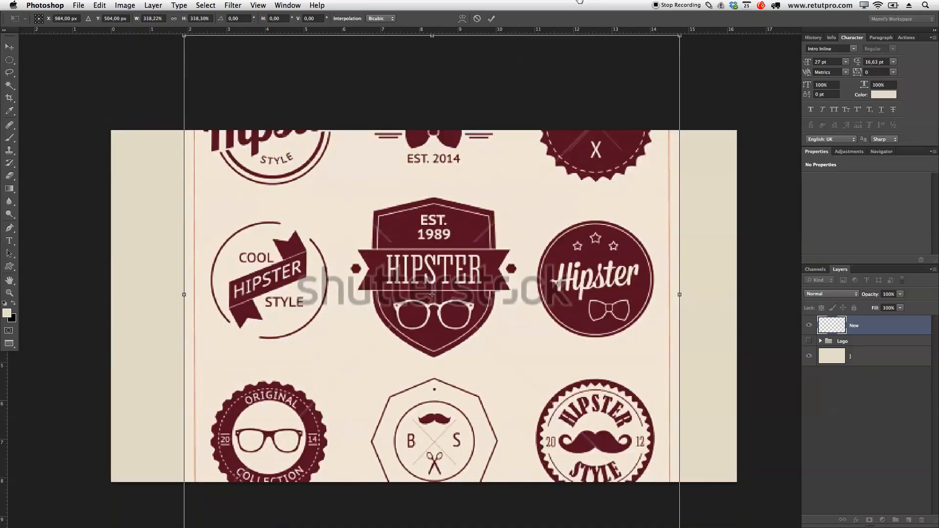
drag(552, 234, 546, 299)
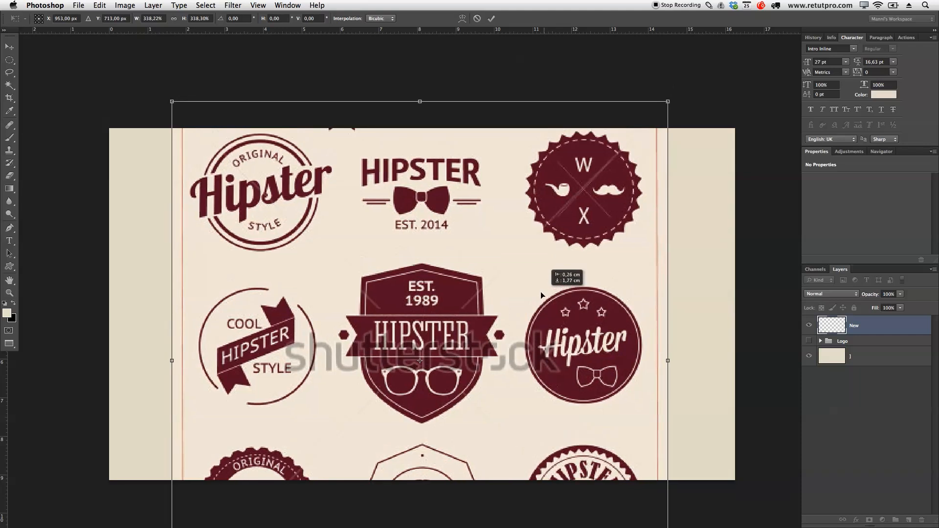
drag(668, 101, 554, 348)
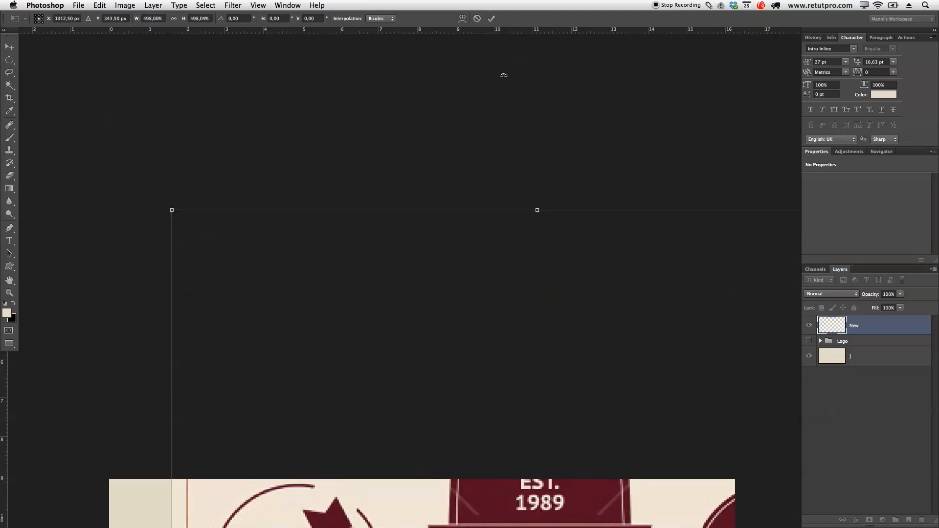
click(492, 18)
Move the enlarged badge sheet so the shield badge with glasses sits in the middle of the canvas
key(z)
alt+click(523, 200)
drag(523, 200, 499, 202)
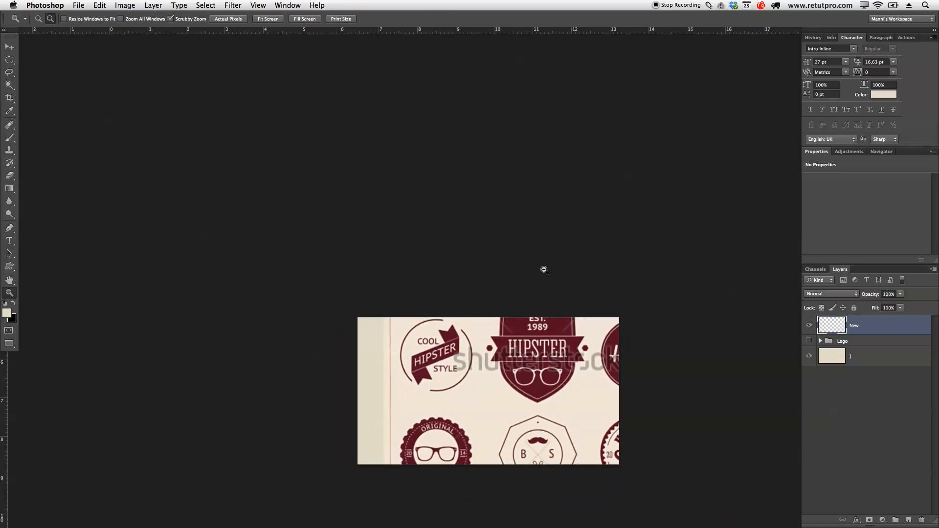
drag(575, 279, 507, 128)
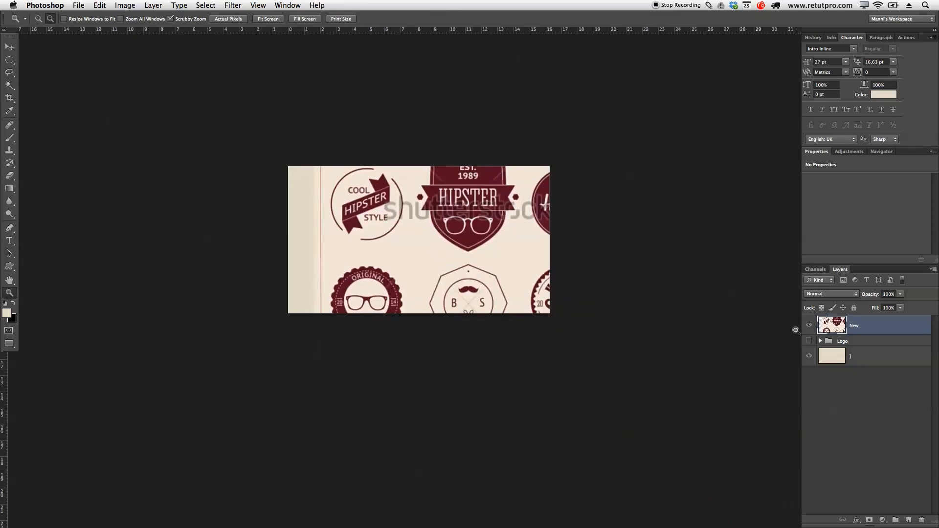
key(v)
drag(579, 281, 531, 320)
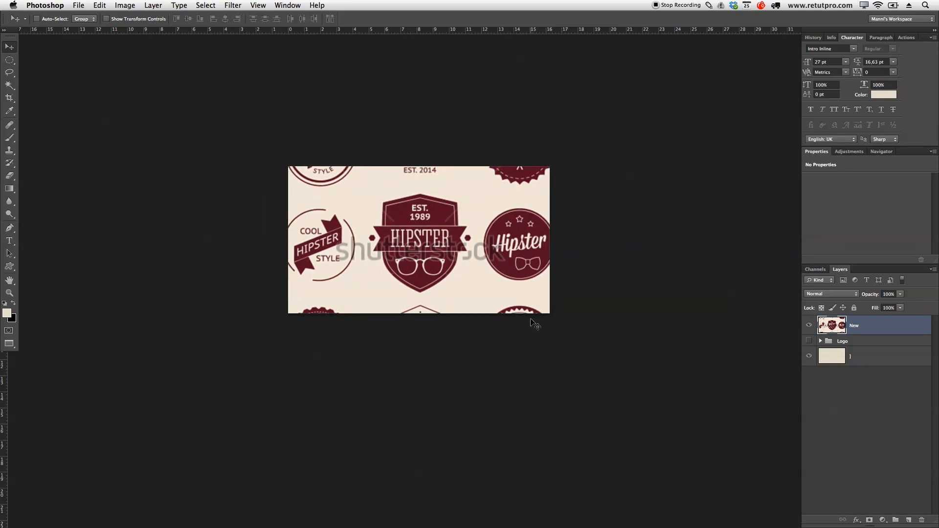
Scale the badge sheet up slightly more with Free Transform and recentre the shield badge on the canvas
key(z)
drag(475, 284, 504, 276)
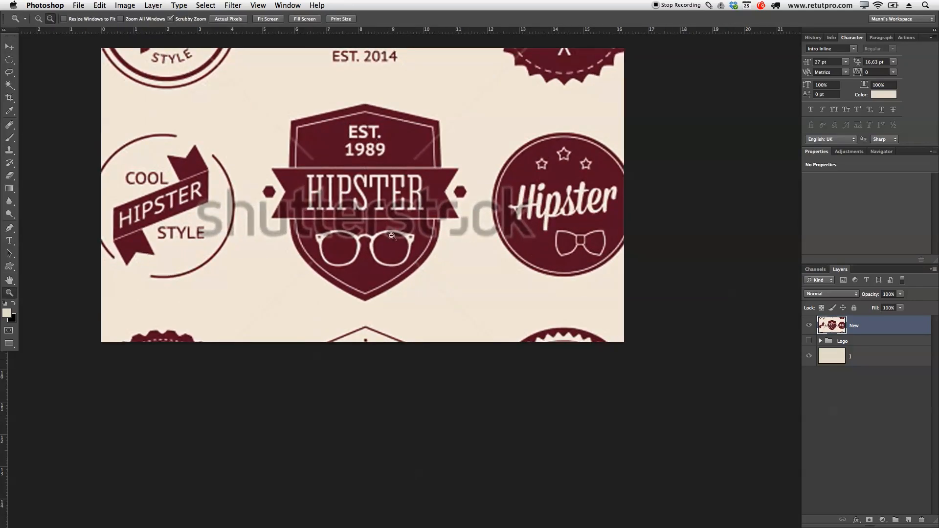
scroll(415, 231, left, 3)
drag(464, 227, 423, 227)
scroll(472, 245, up, 3)
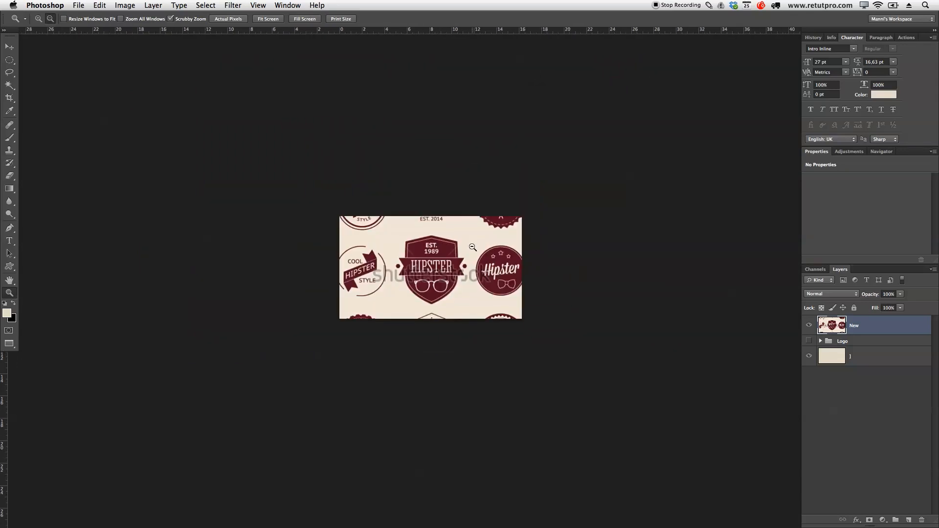
key(super+t)
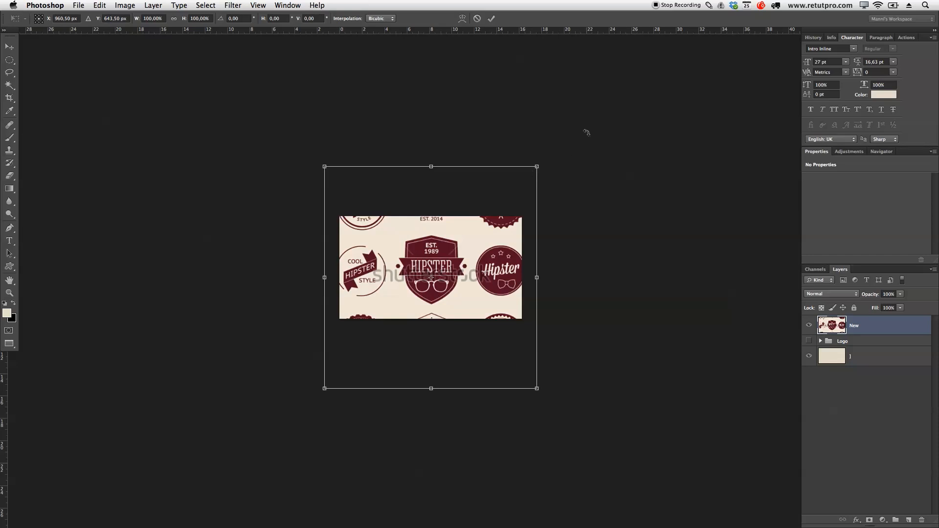
drag(540, 165, 563, 140)
click(491, 18)
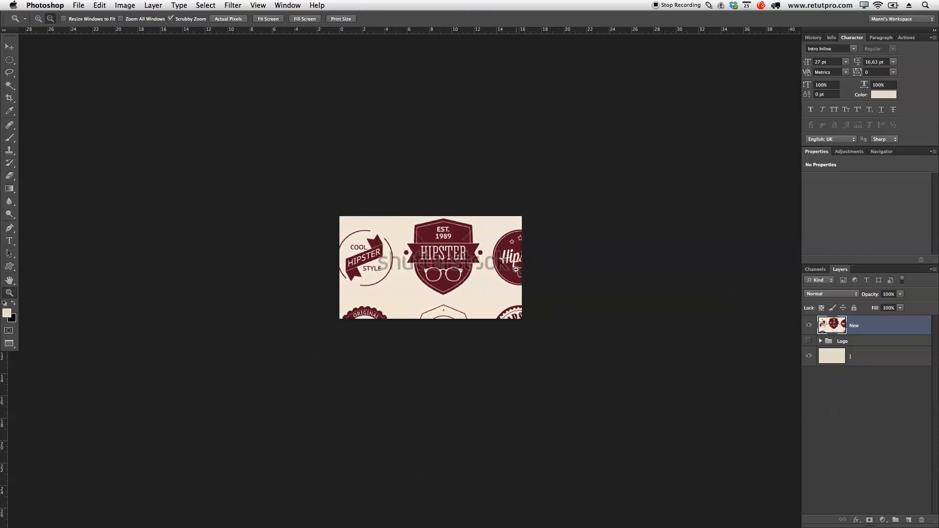
drag(517, 275, 495, 288)
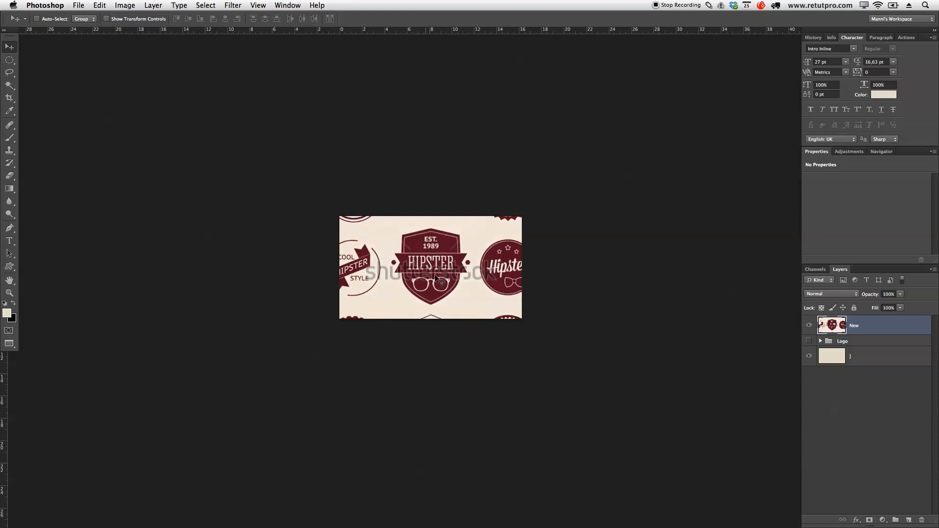
Run the Guild Lines action to add centre guides and nudge the badge sheet so the shield aligns with the vertical guide
click(905, 38)
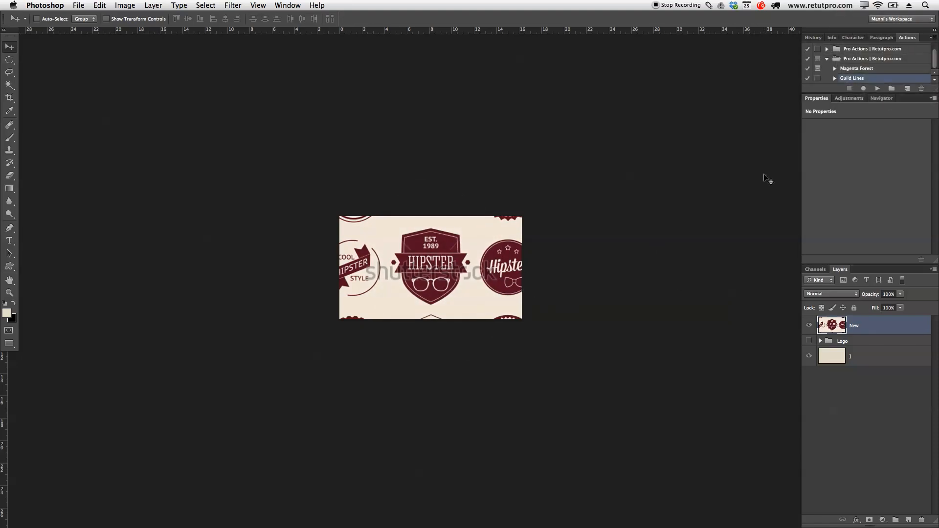
click(876, 87)
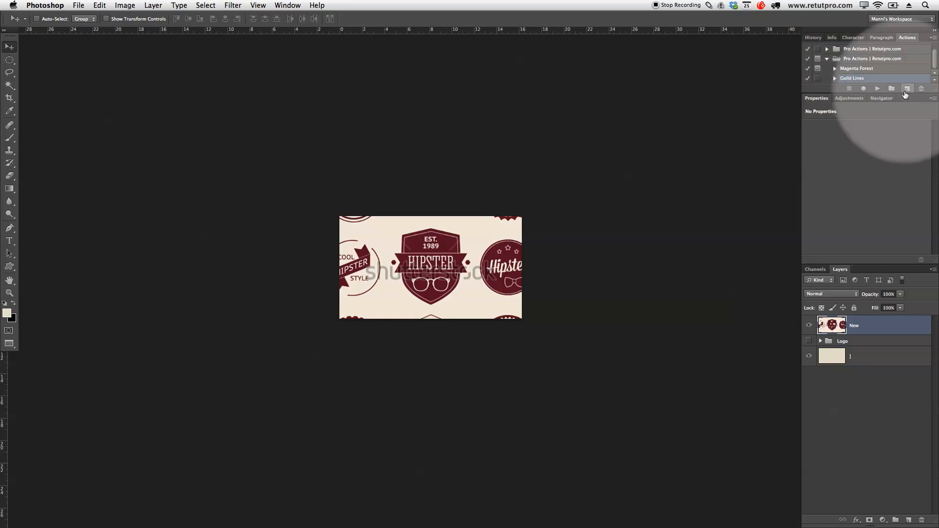
key(z)
drag(418, 319, 447, 319)
drag(513, 311, 494, 335)
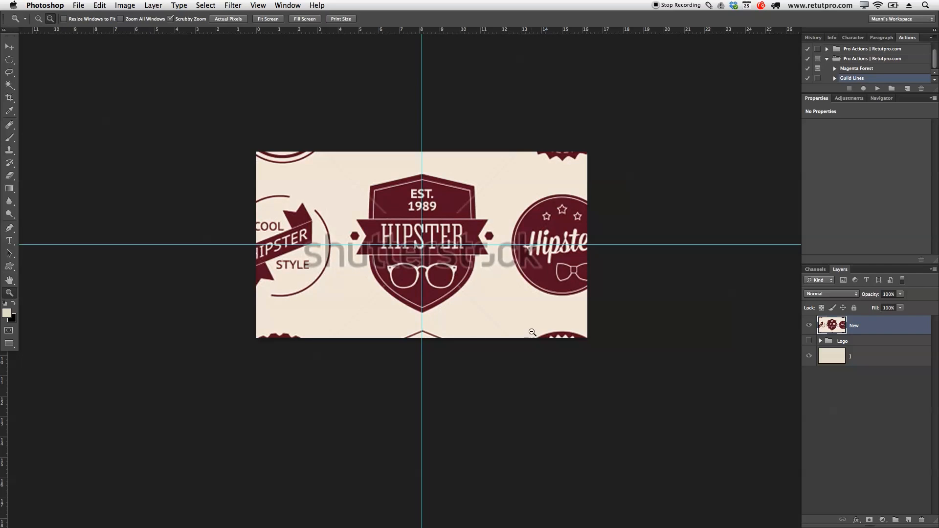
drag(429, 264, 450, 263)
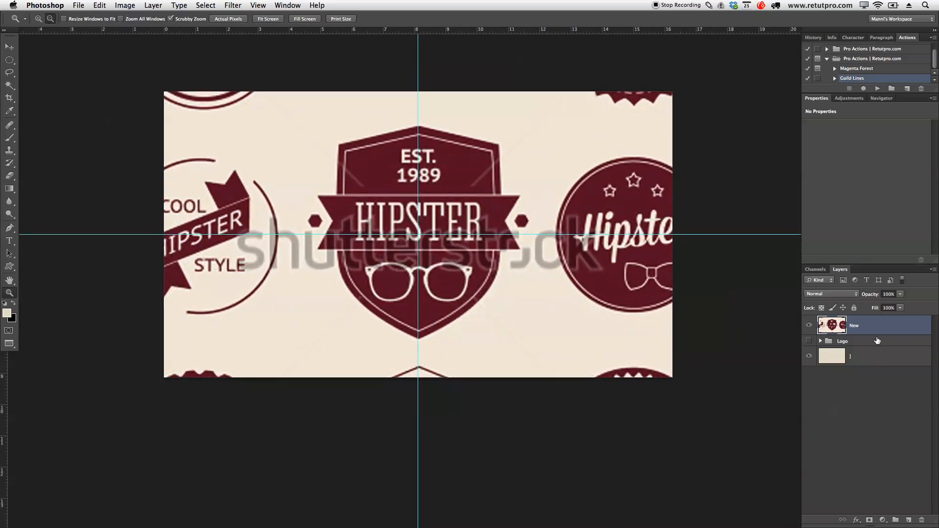
key(v)
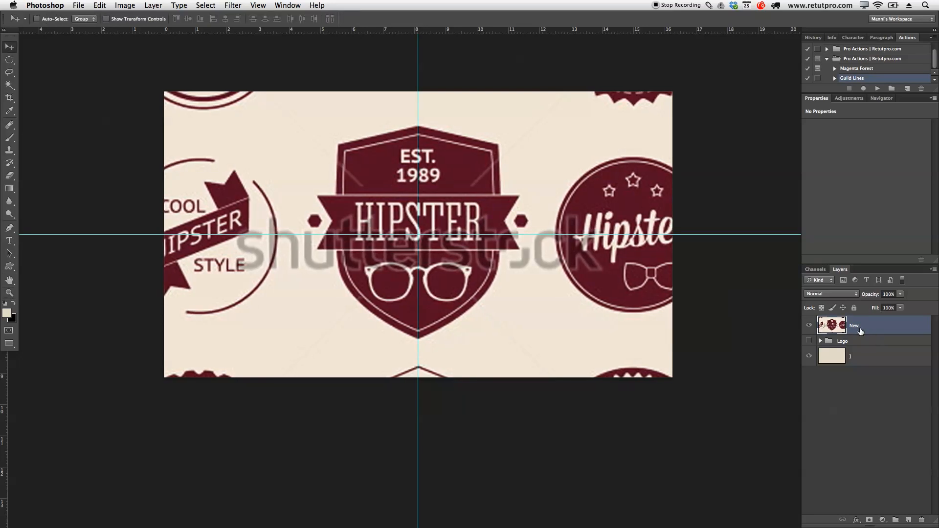
Place horizontal guides at the shield's top tip and at its upper shoulder corners
key(z)
drag(444, 320, 465, 322)
drag(455, 236, 467, 324)
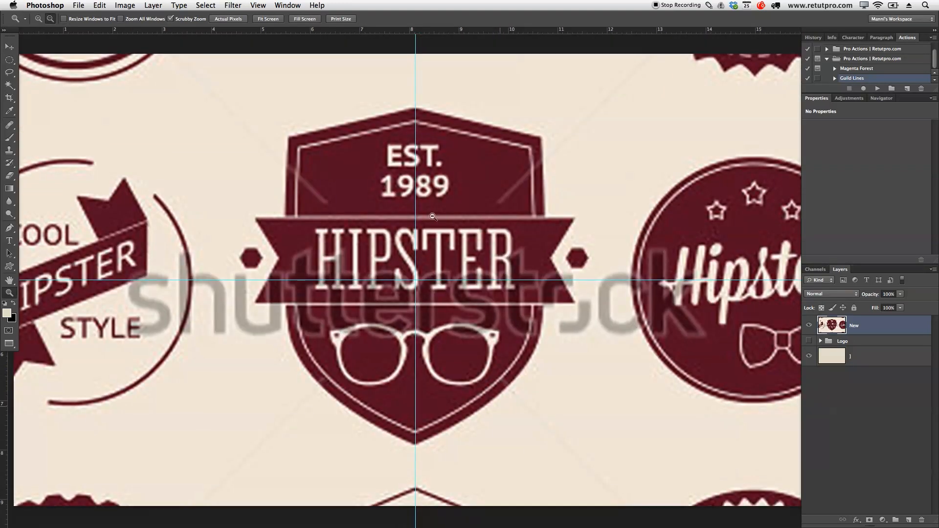
drag(464, 193, 521, 302)
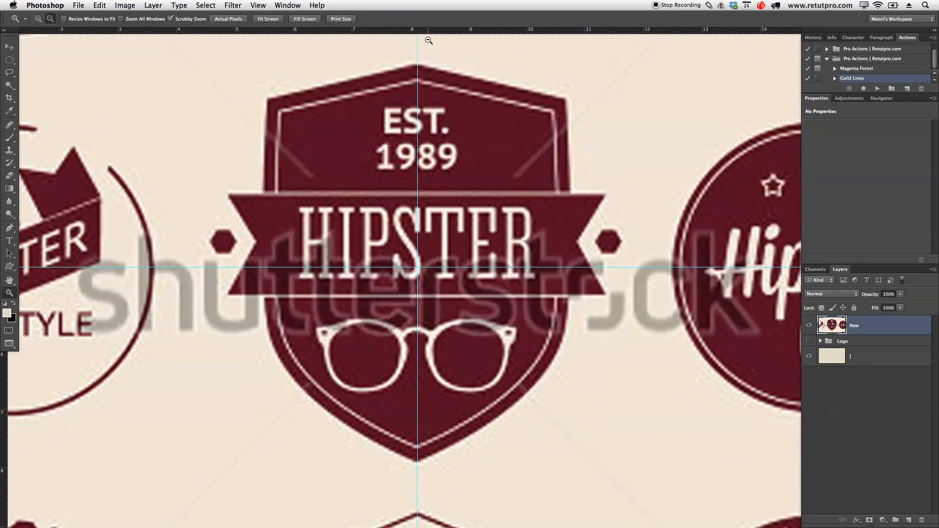
click(8, 48)
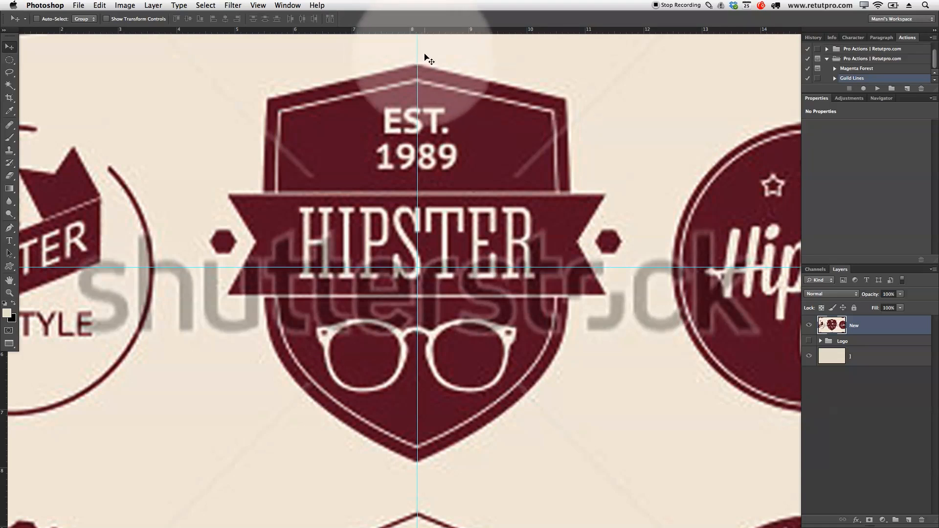
drag(427, 33, 423, 64)
drag(291, 31, 292, 99)
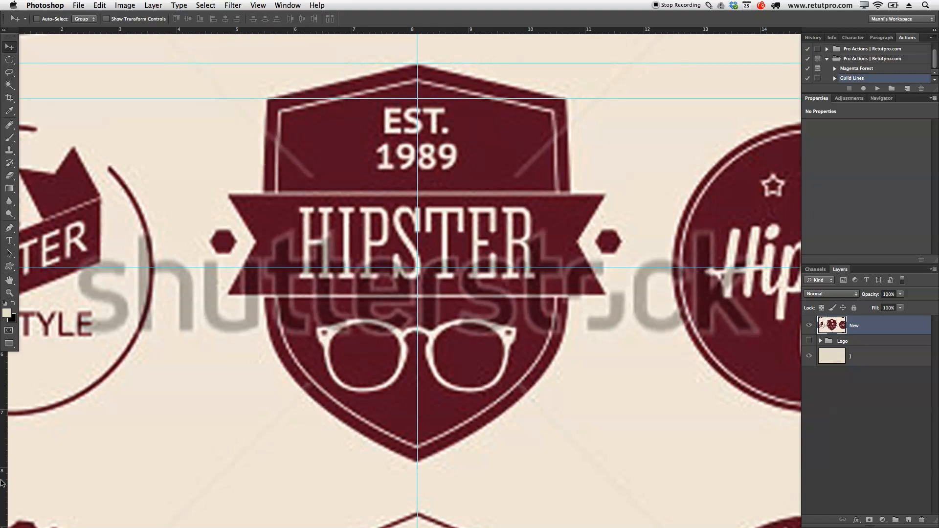
Add a vertical guide at the shield's left edge and horizontal guides just below the ribbon and at the shield's bottom tip
drag(3, 396, 266, 102)
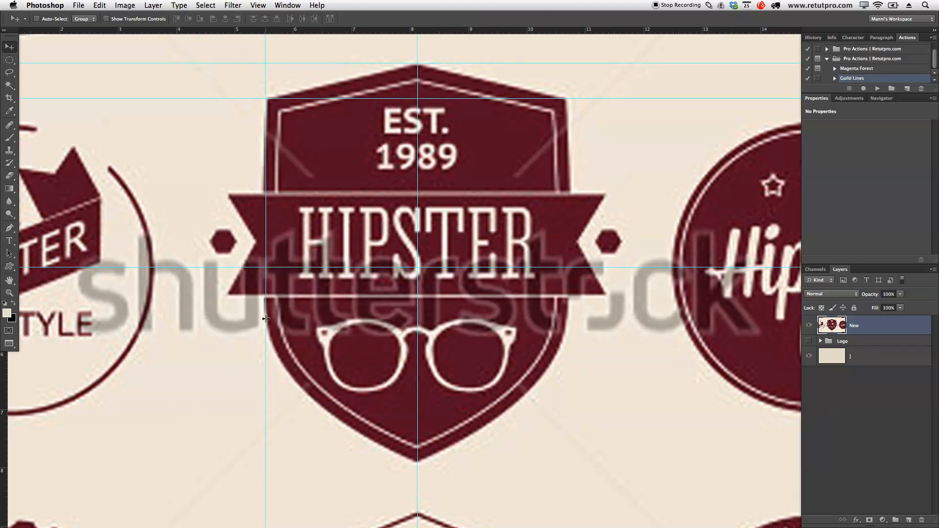
drag(454, 33, 526, 309)
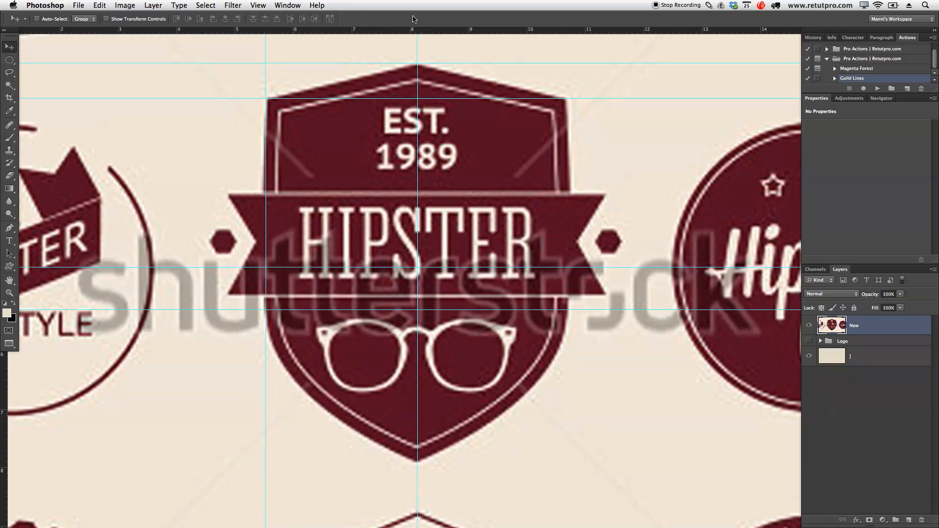
drag(442, 33, 468, 462)
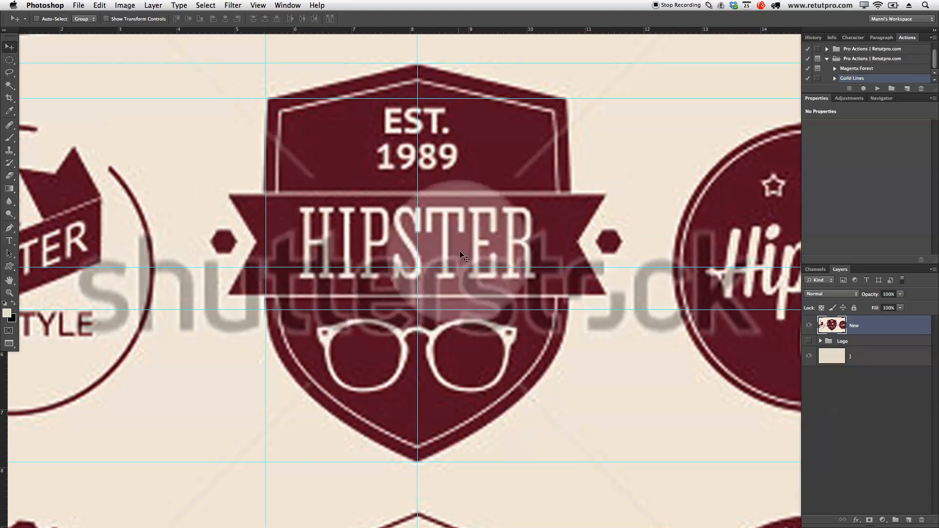
Add a new layer named Shape1 above the badge sheet and activate the Pen tool for tracing the shield
click(908, 520)
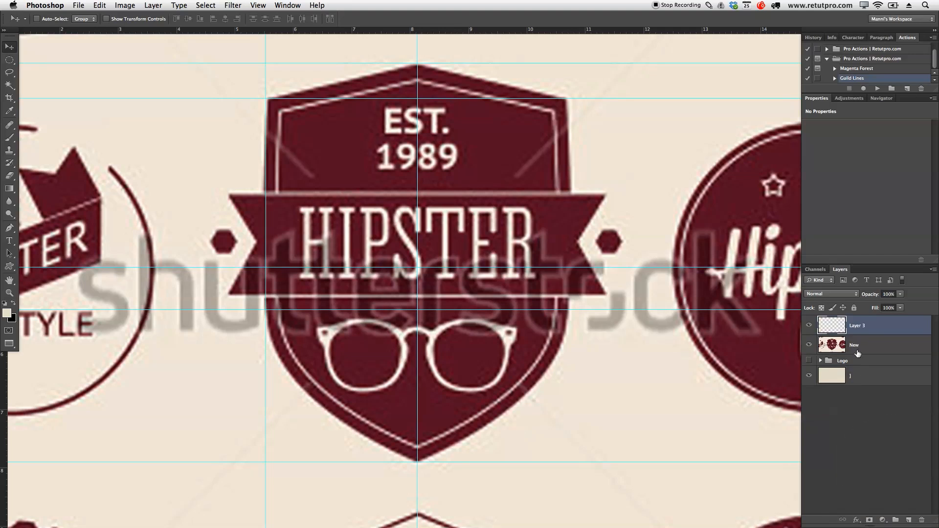
double_click(857, 326)
key(BackSpace)
key(p)
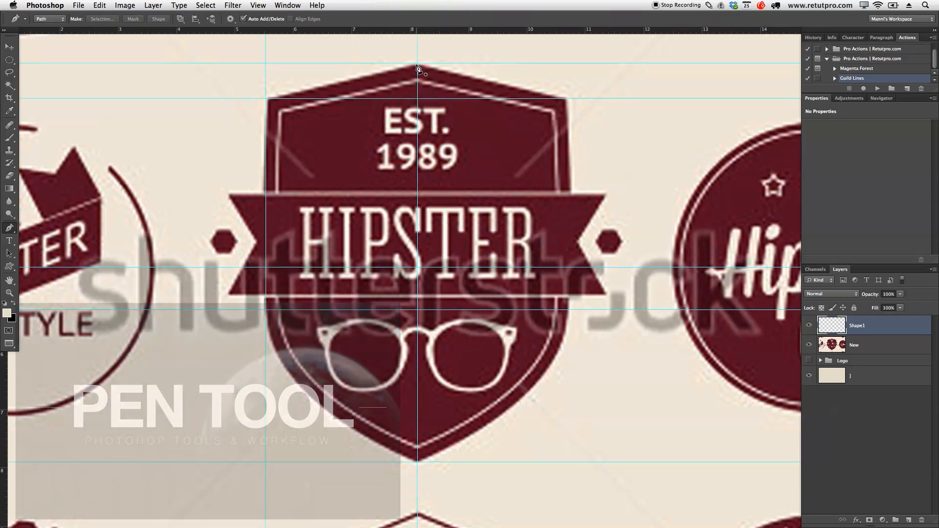
Trace the shield's left half with the Pen tool from the top tip via the shoulder and lower side to a curved anchor at the bottom tip
key(z)
drag(417, 67, 442, 109)
key(p)
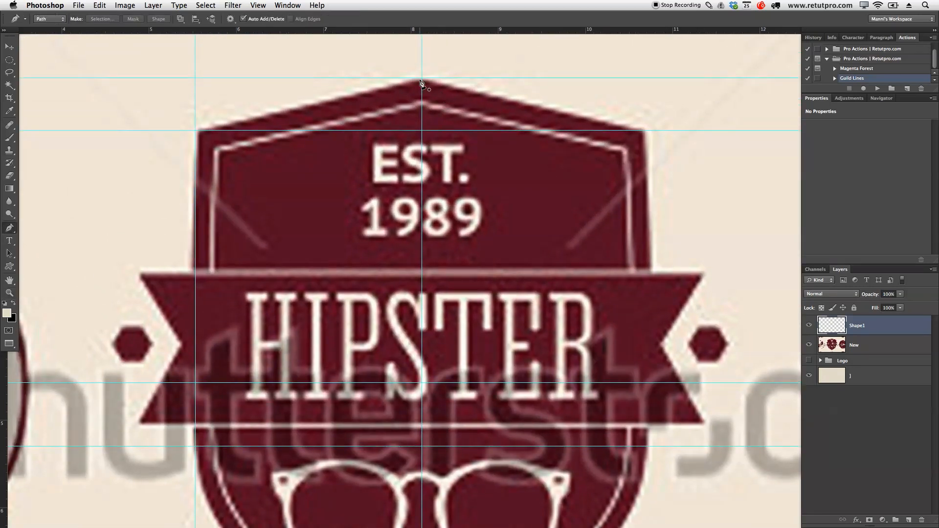
click(422, 78)
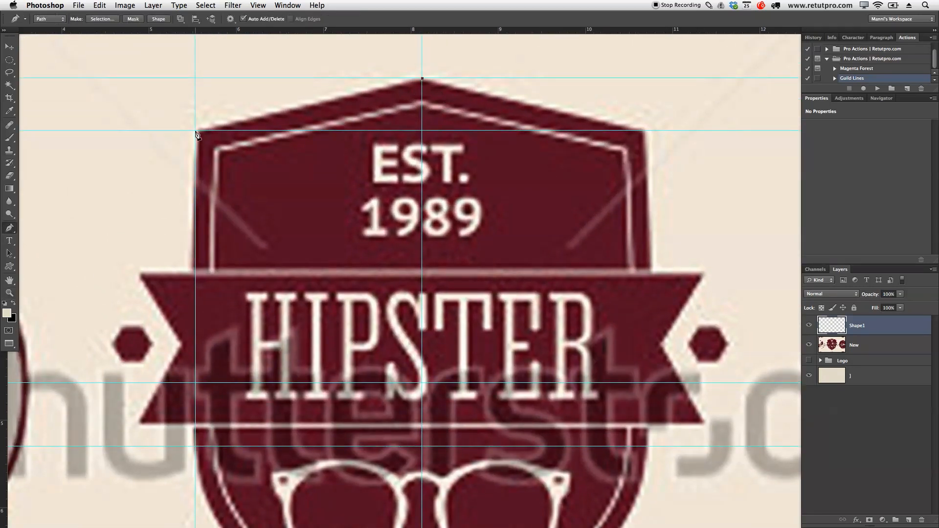
drag(356, 253, 362, 143)
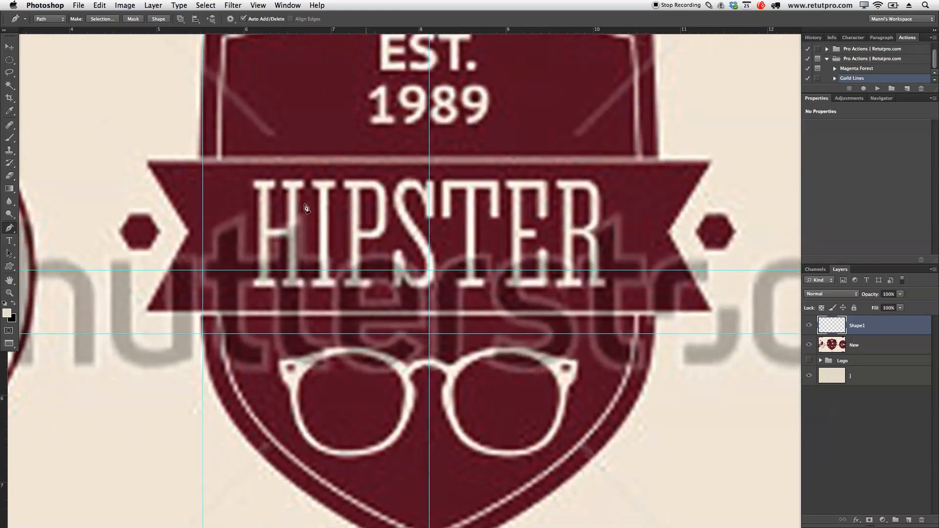
click(200, 338)
scroll(294, 350, down, 10)
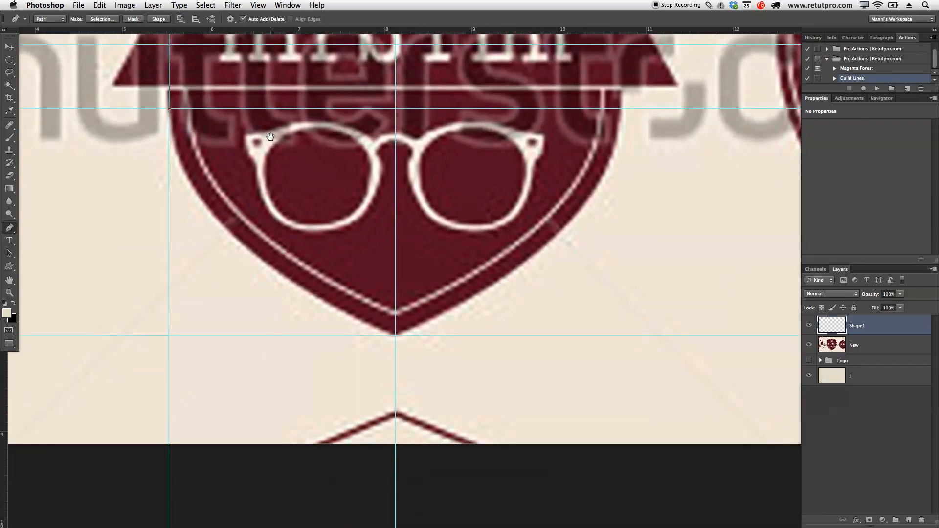
click(394, 338)
drag(394, 339, 641, 449)
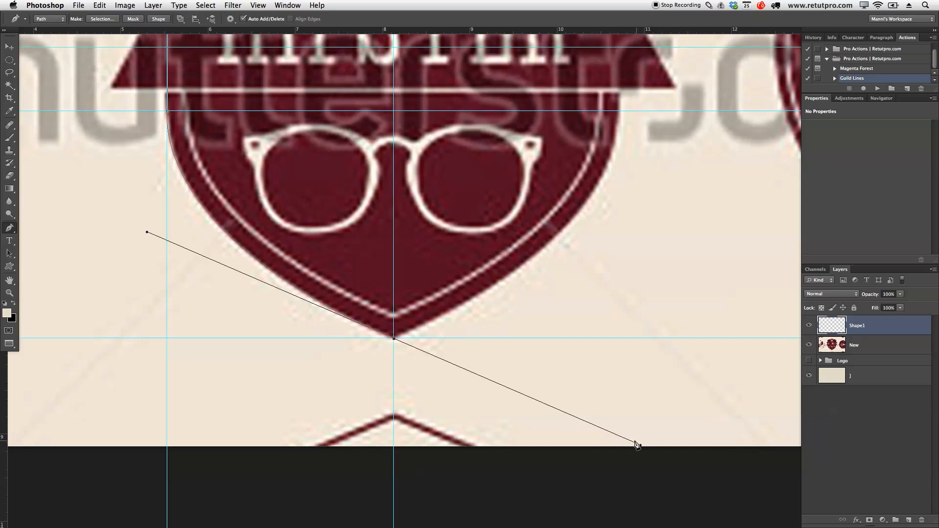
Remove the bottom anchor's outgoing handle and close the path with a straight segment up the centre guide to the top tip
key(z)
alt+click(627, 397)
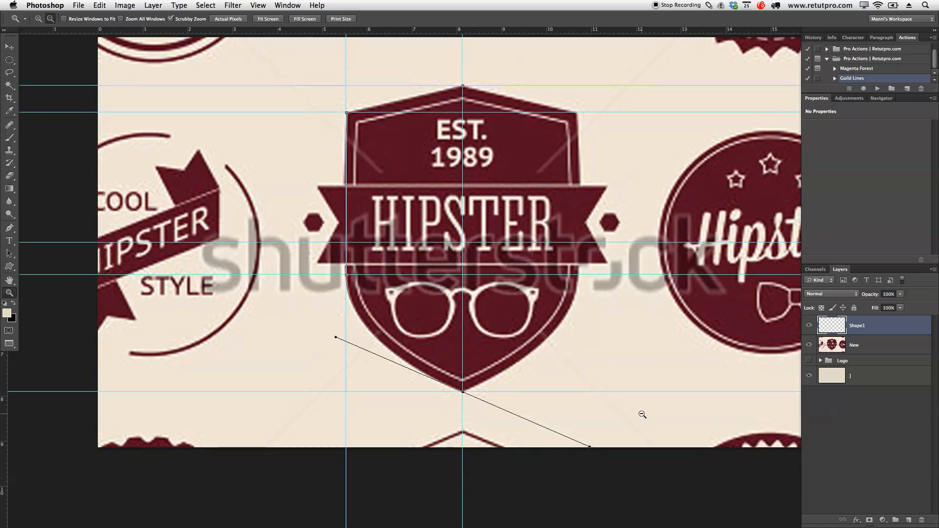
key(p)
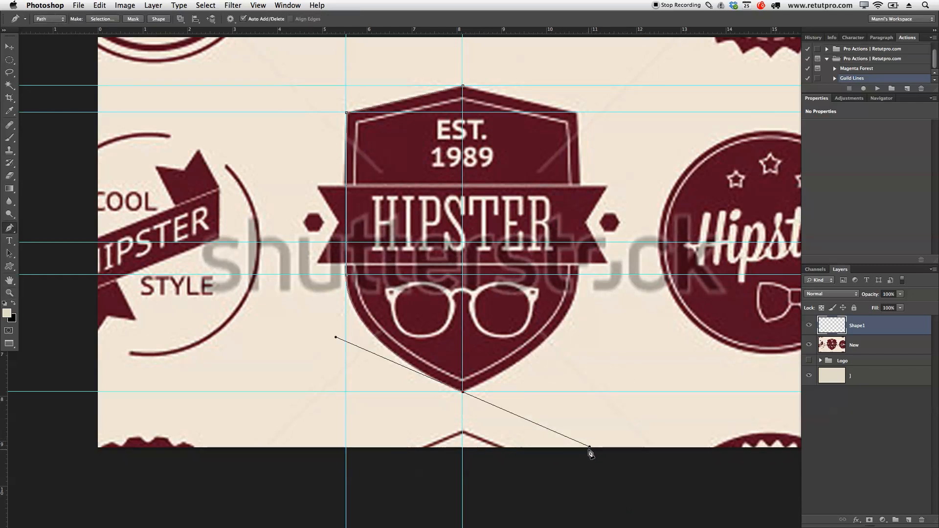
drag(589, 447, 475, 325)
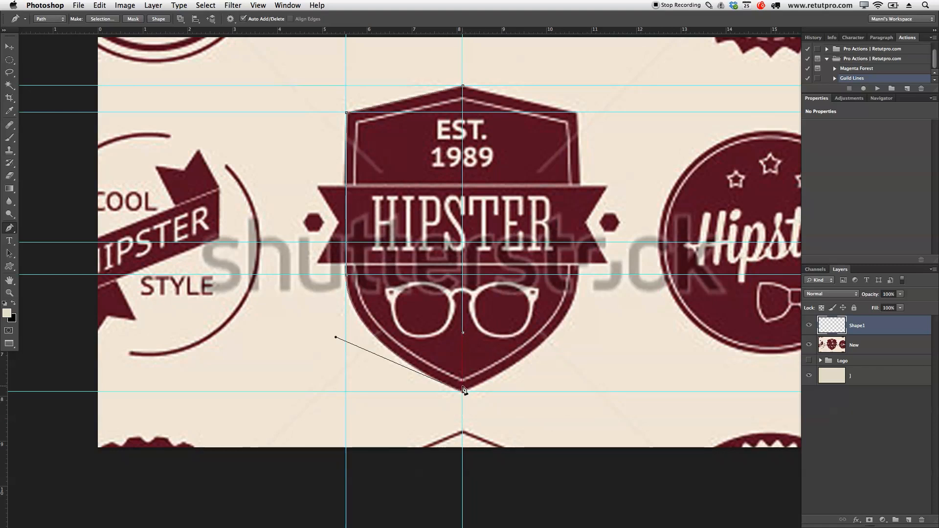
click(463, 87)
click(464, 87)
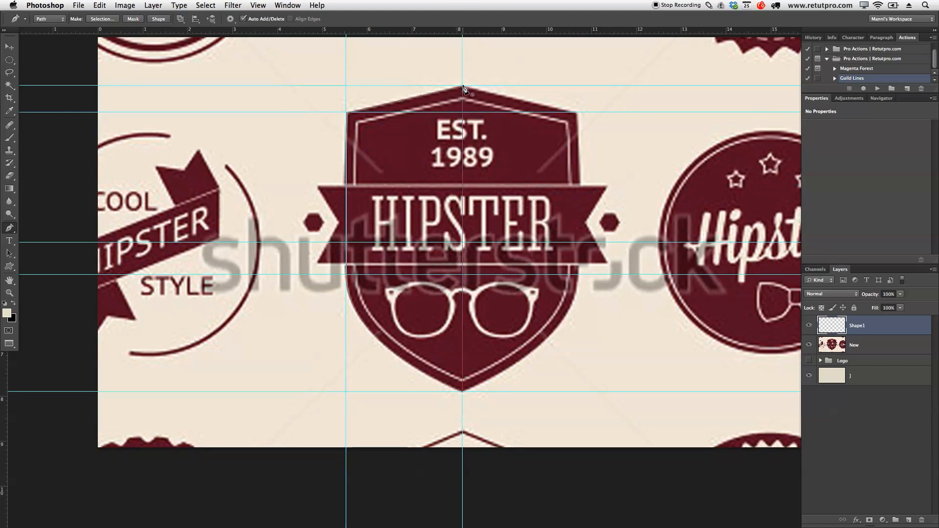
Hide the New reference layer to check the half-shield path, then show it again and return to the Shape1 layer
click(809, 346)
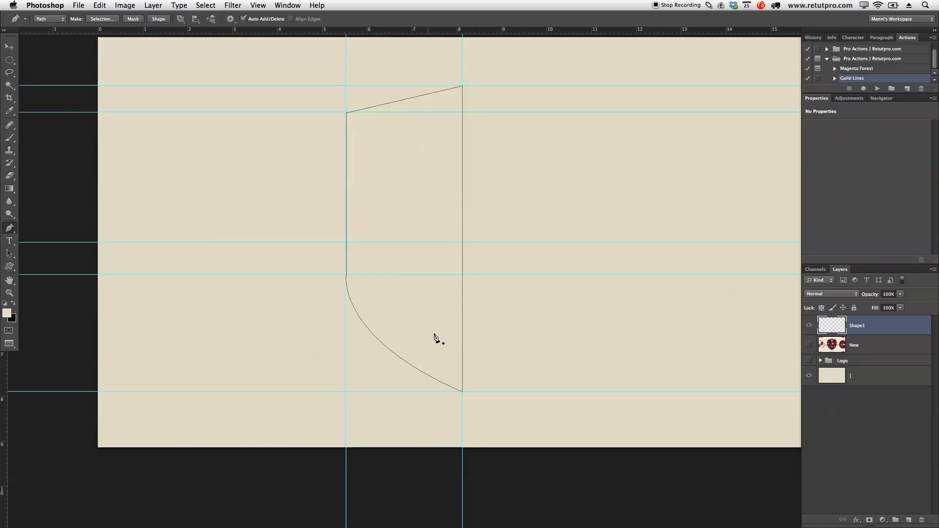
right_click(424, 224)
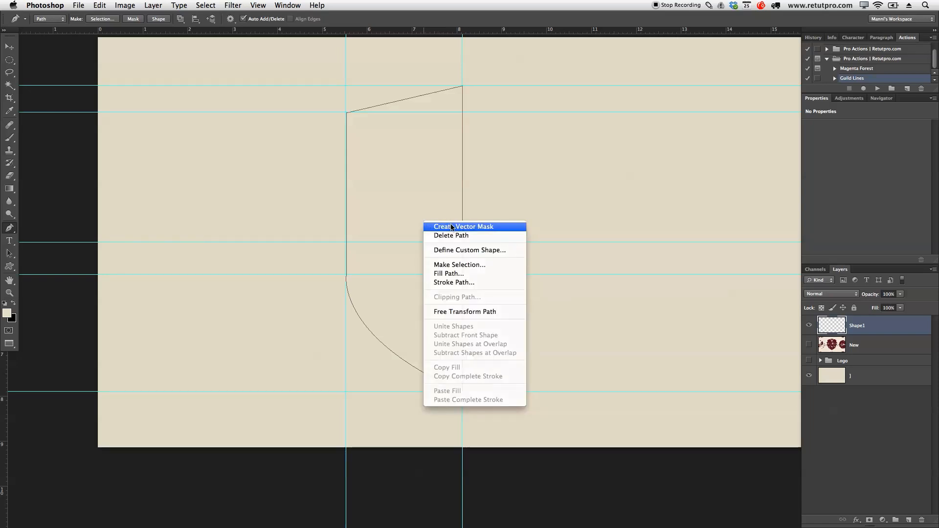
key(Escape)
click(809, 345)
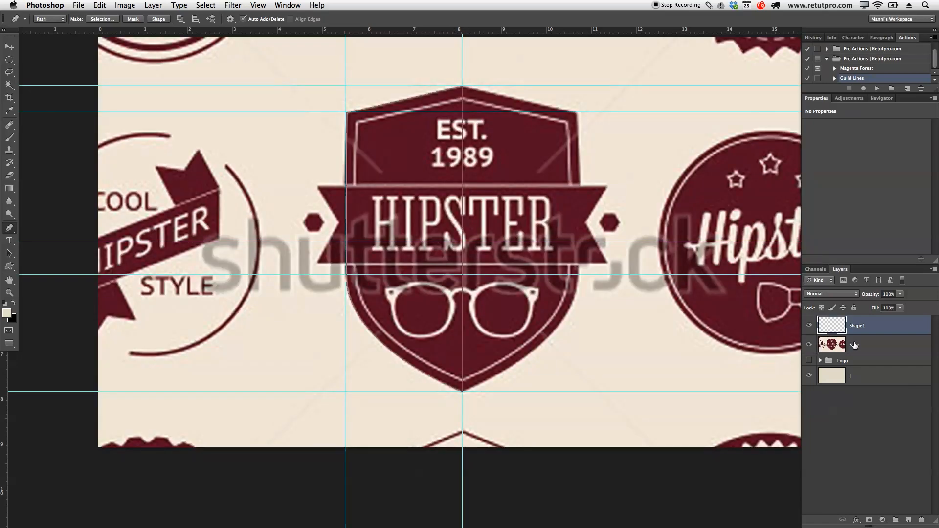
click(854, 345)
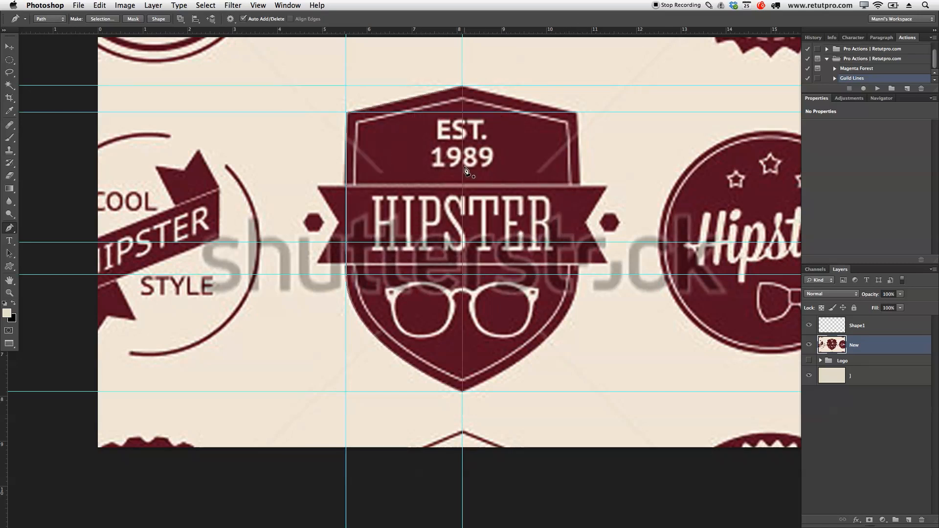
right_click(412, 151)
click(872, 327)
click(874, 326)
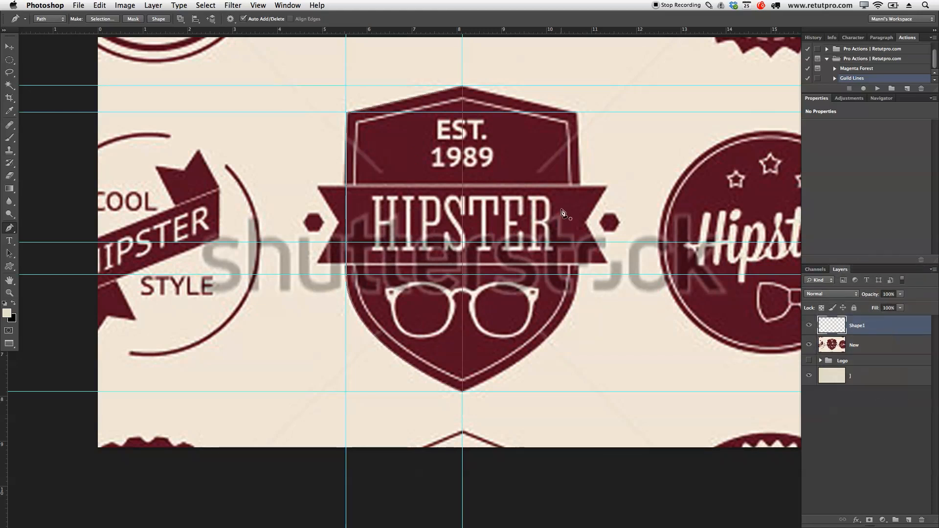
Fill the half-shield path on Shape1 with the maroon 5f162a sampled from the reference badge
right_click(407, 135)
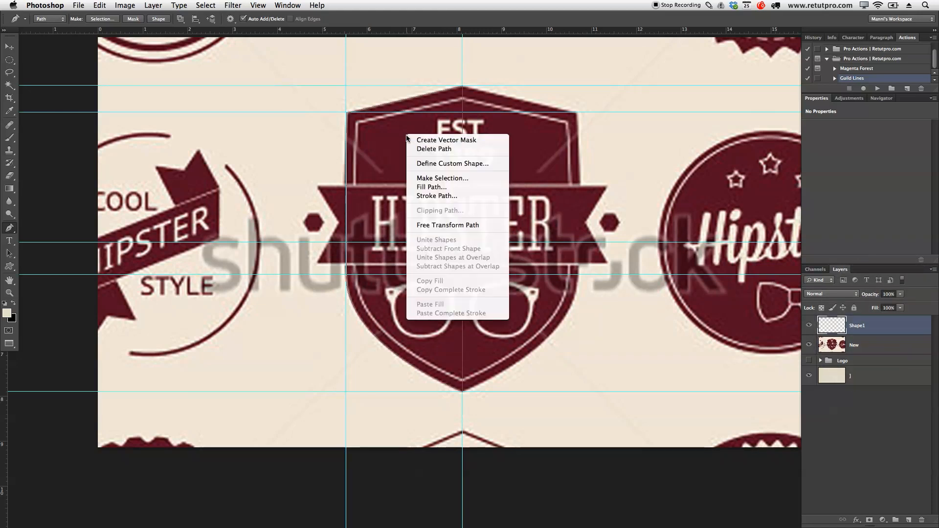
click(430, 186)
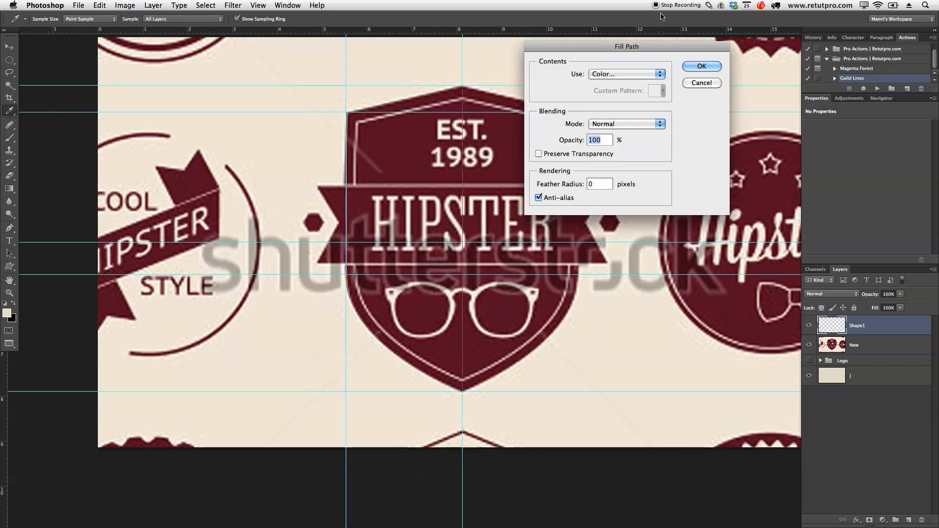
drag(645, 47, 708, 53)
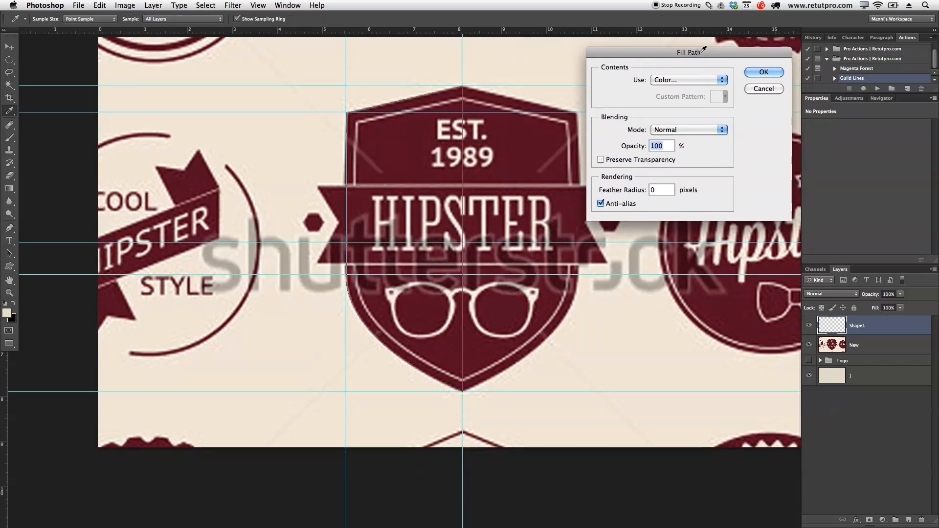
click(678, 79)
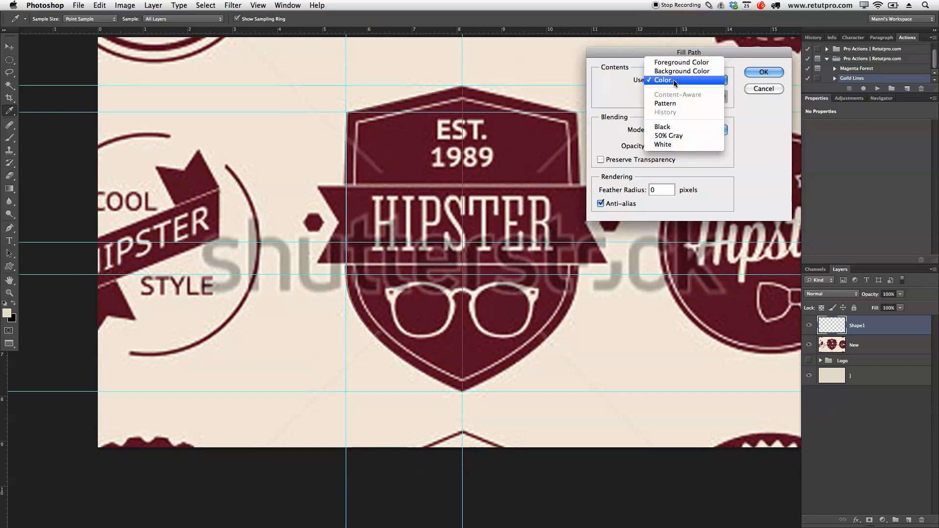
click(674, 80)
drag(573, 297, 765, 226)
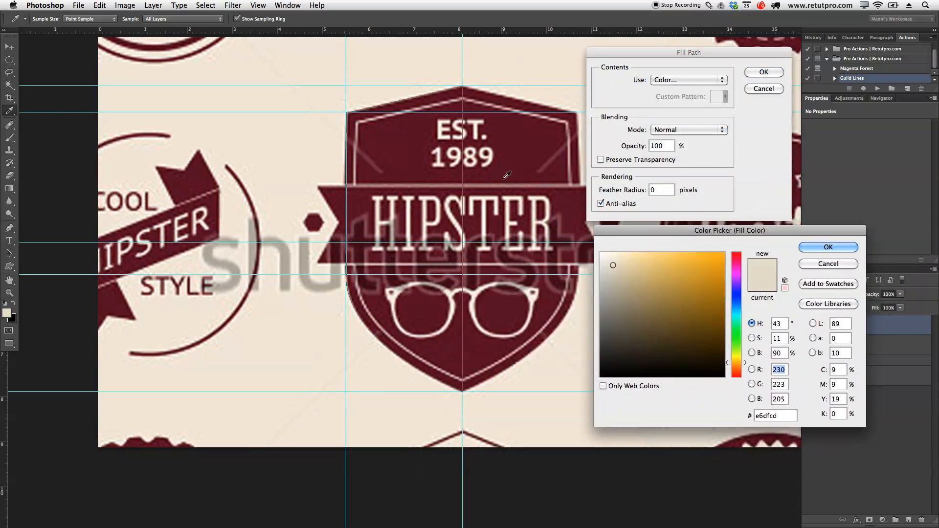
click(405, 148)
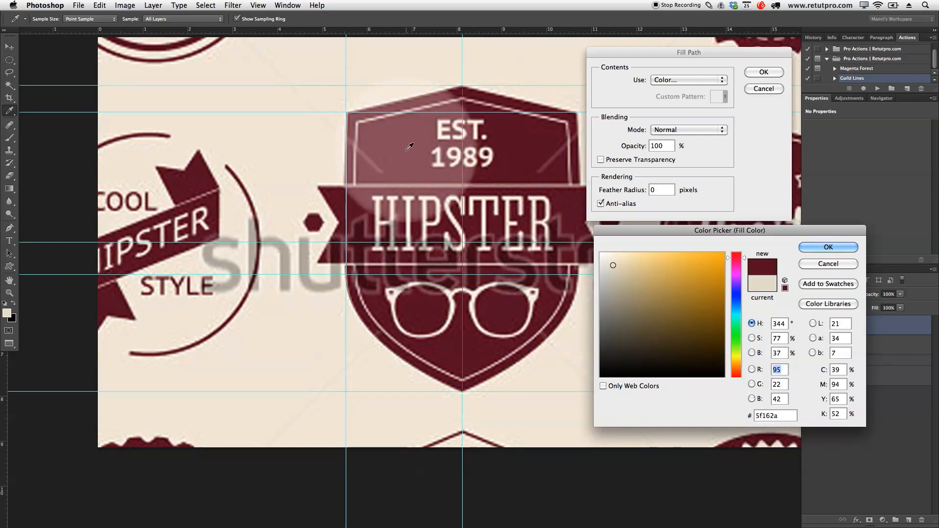
click(828, 247)
click(763, 72)
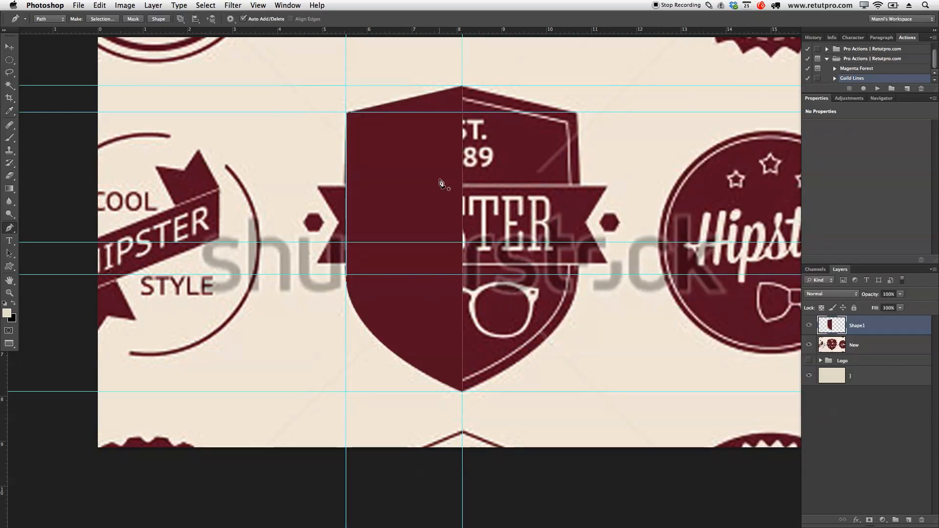
Hide the New reference layer and inspect the filled half-shield's curved lower edge
click(809, 345)
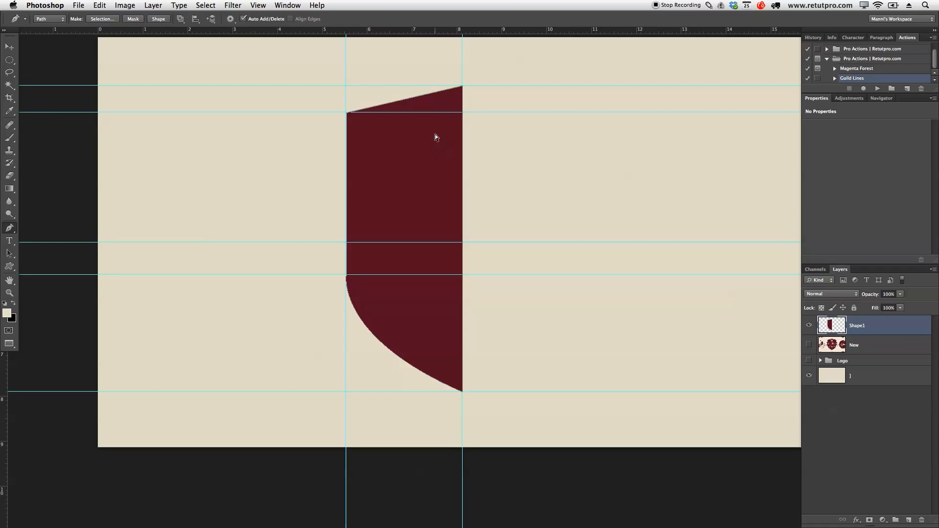
key(z)
drag(330, 264, 383, 262)
drag(470, 457, 407, 291)
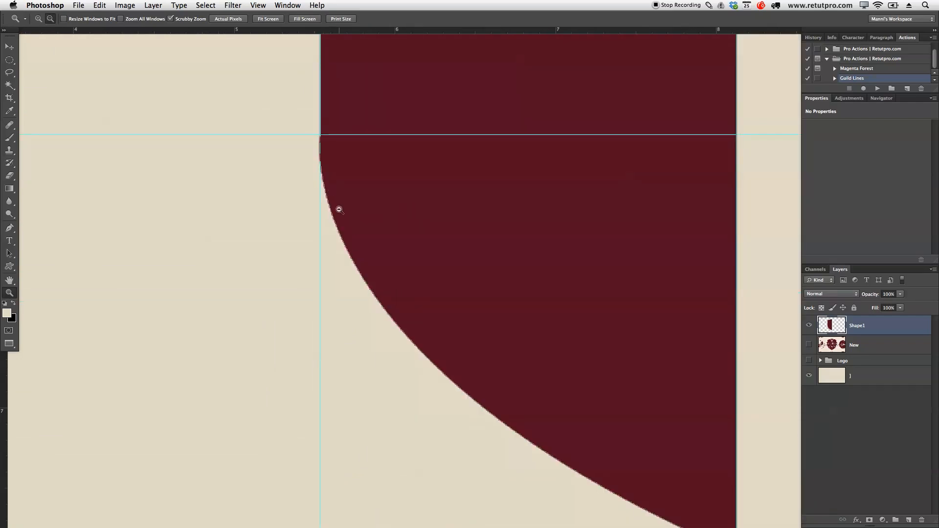
drag(484, 253, 441, 248)
scroll(532, 209, up, 4)
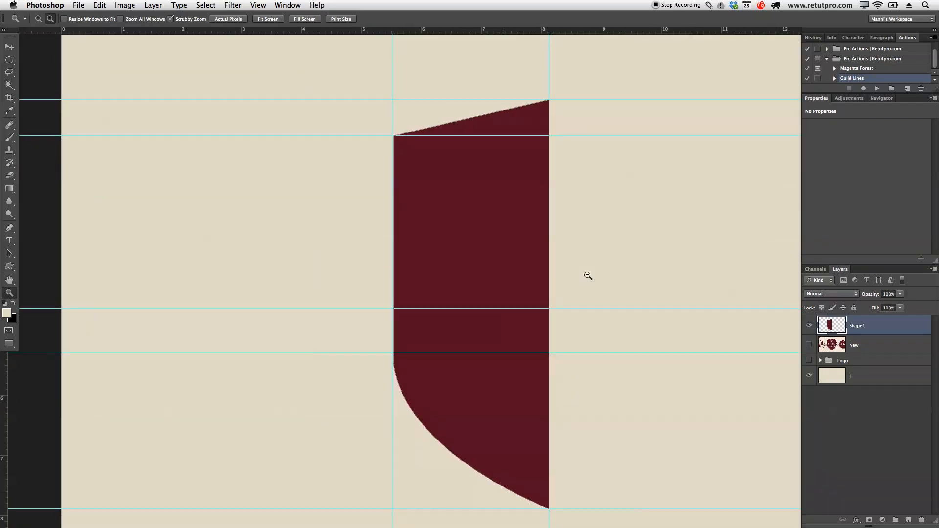
alt+click(588, 274)
scroll(590, 272, right, 5)
scroll(591, 271, down, 2)
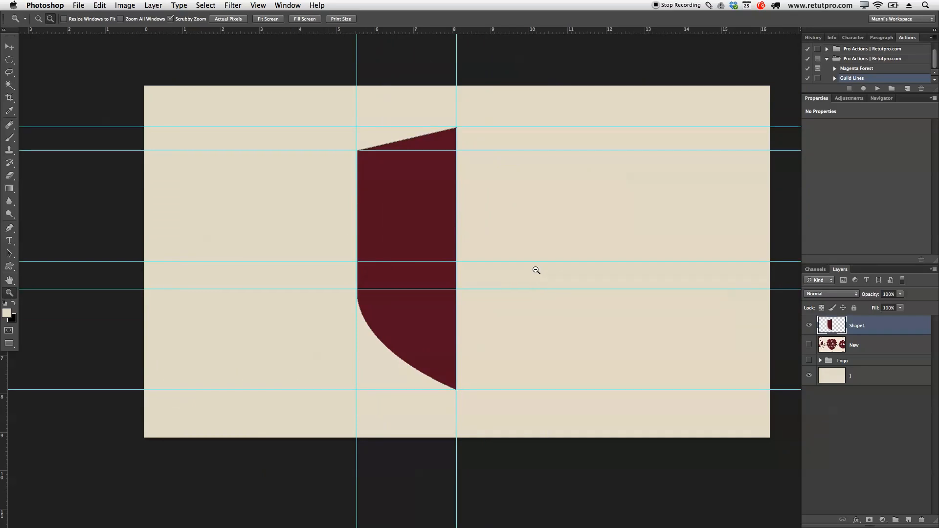
Hide the path outline, duplicate the Shape1 layer and flip the copy horizontally
key(super+shift+h)
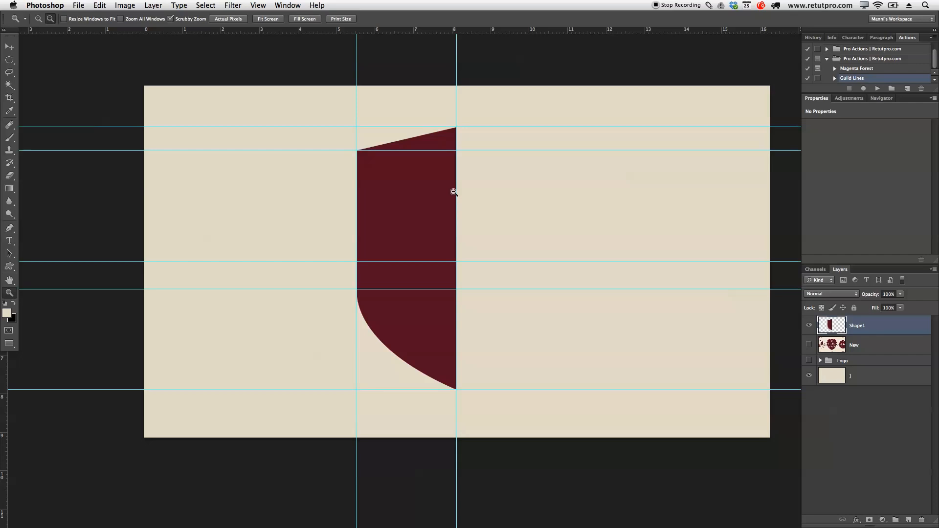
key(super+j)
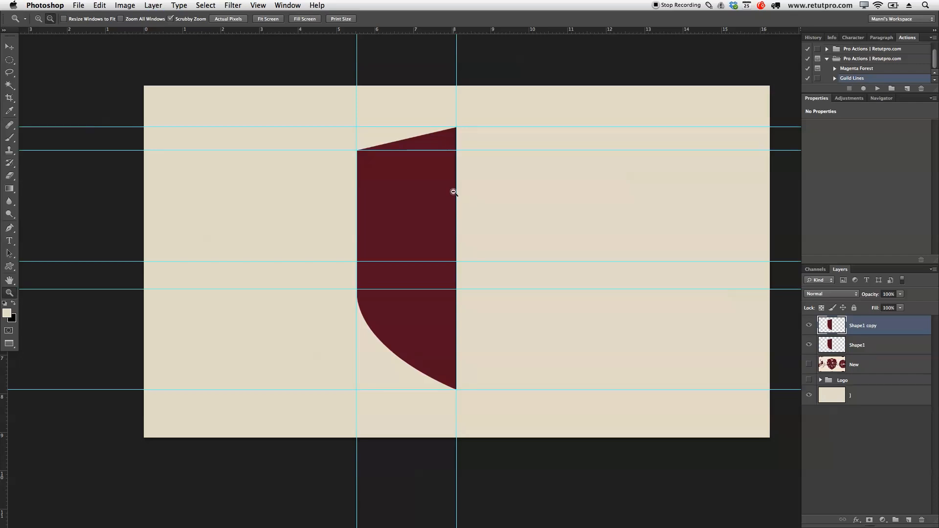
click(125, 5)
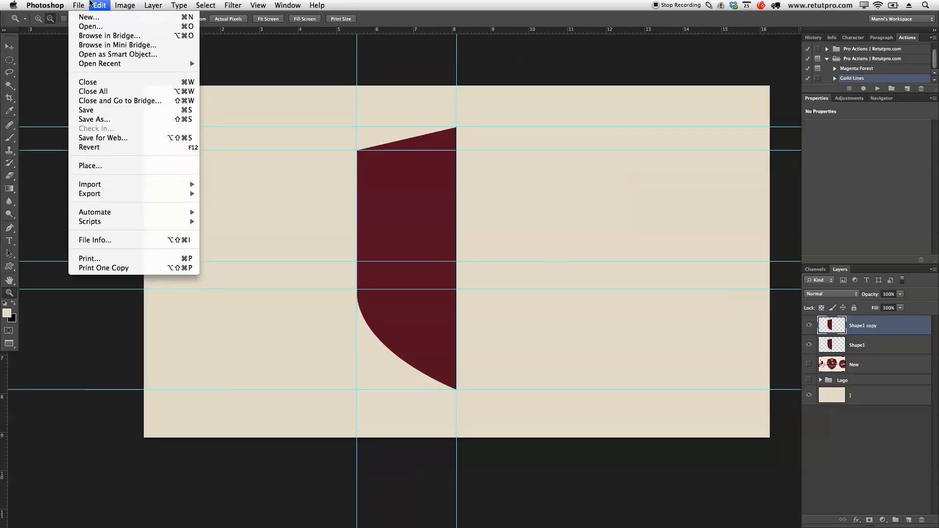
mouse_move(100, 5)
mouse_move(128, 223)
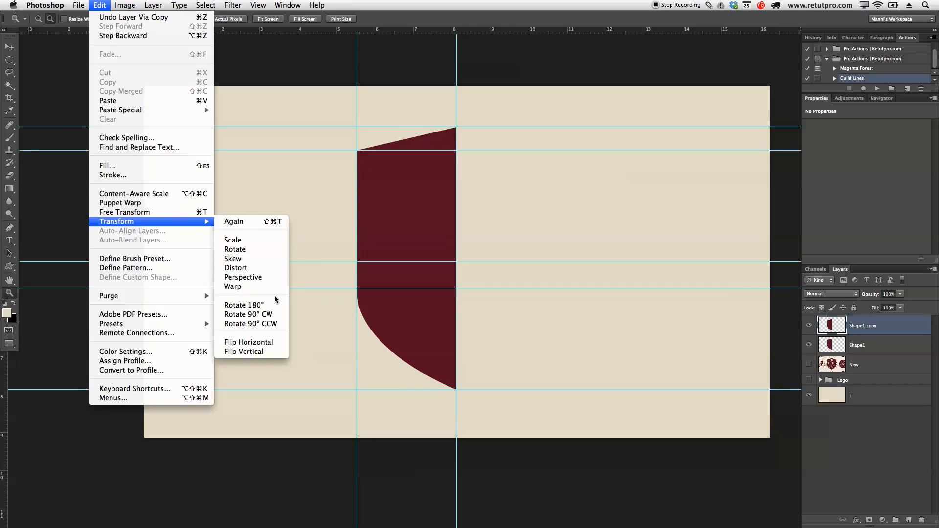
click(266, 343)
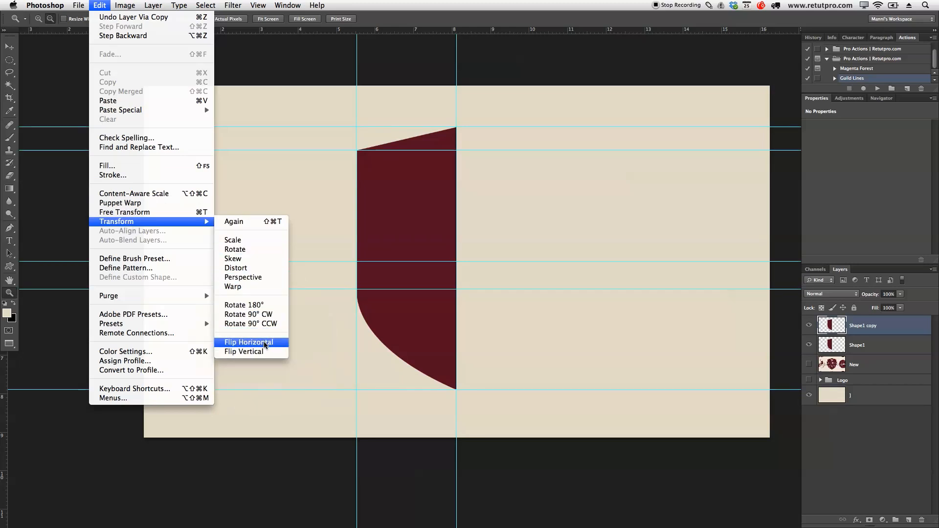
Move the flipped half across the centre guide and nudge it left to join the two halves into a full shield
key(v)
drag(382, 196, 483, 197)
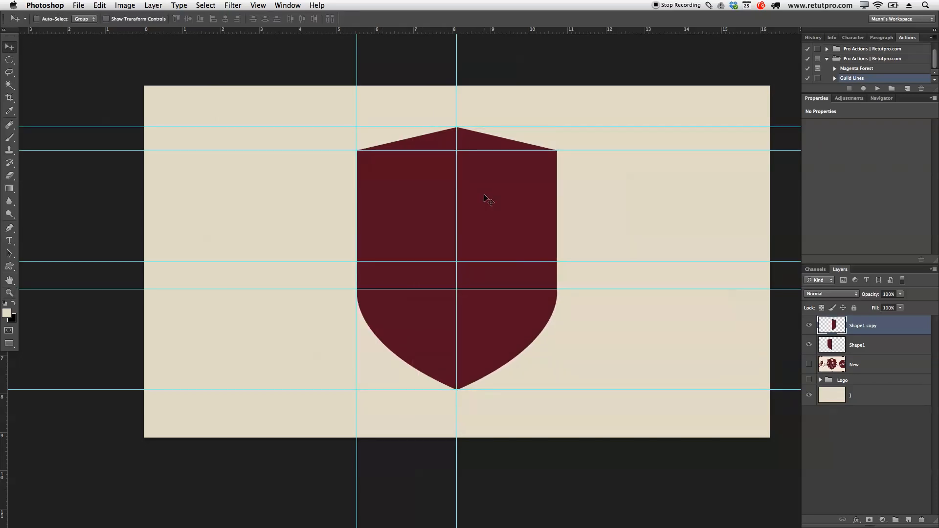
key(z)
drag(462, 386, 516, 374)
key(v)
key(Left)
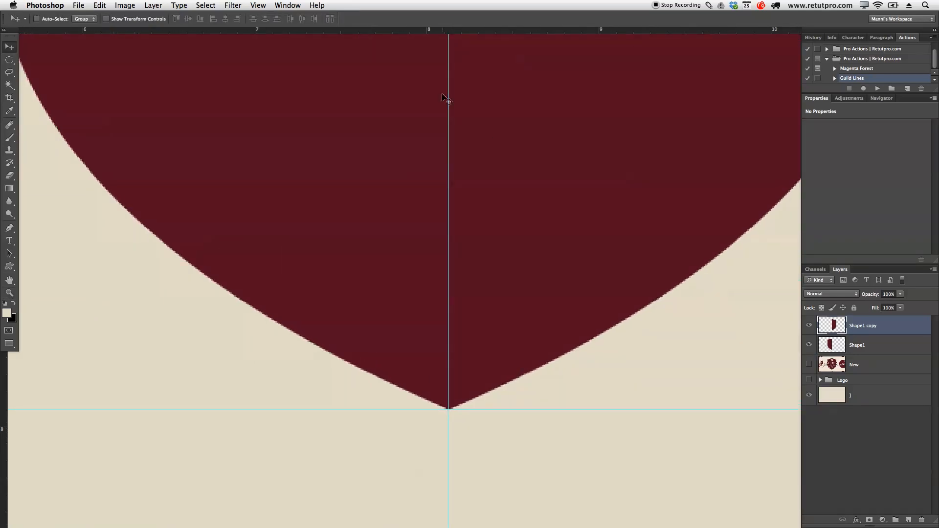
Clear all guides from the canvas and review the complete shield shape
click(254, 5)
click(283, 241)
key(z)
alt+click(371, 280)
alt+click(369, 280)
drag(472, 212, 471, 252)
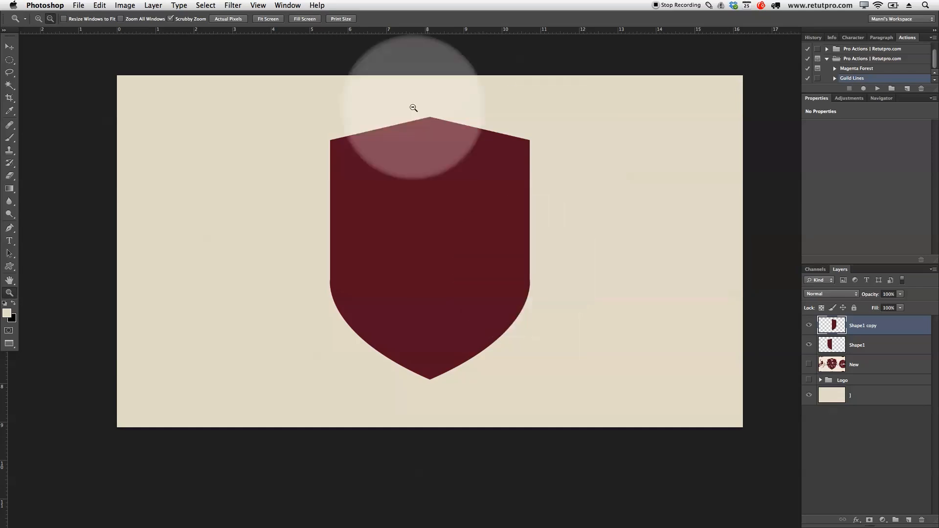
drag(451, 398, 355, 299)
drag(536, 253, 469, 233)
drag(594, 209, 513, 317)
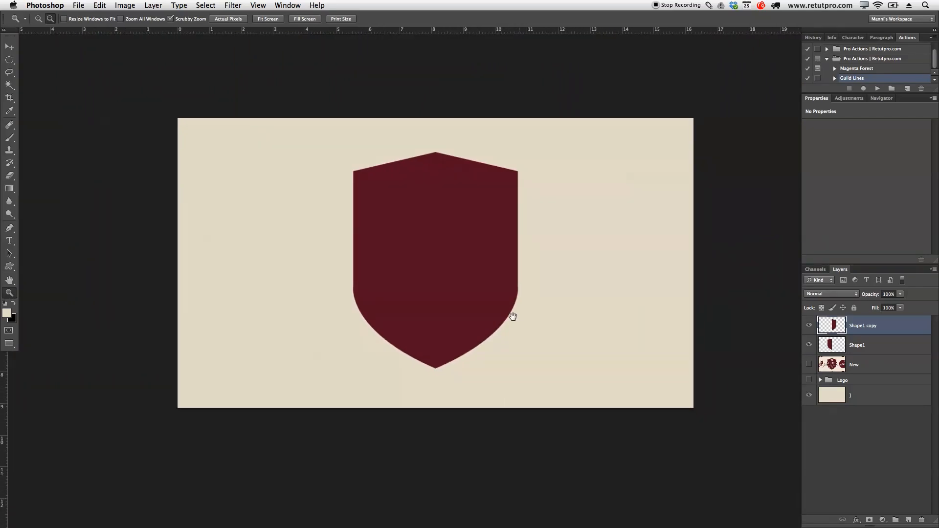
Merge the Shape1 and Shape1 copy layers into a single full-shield layer
shift+click(882, 349)
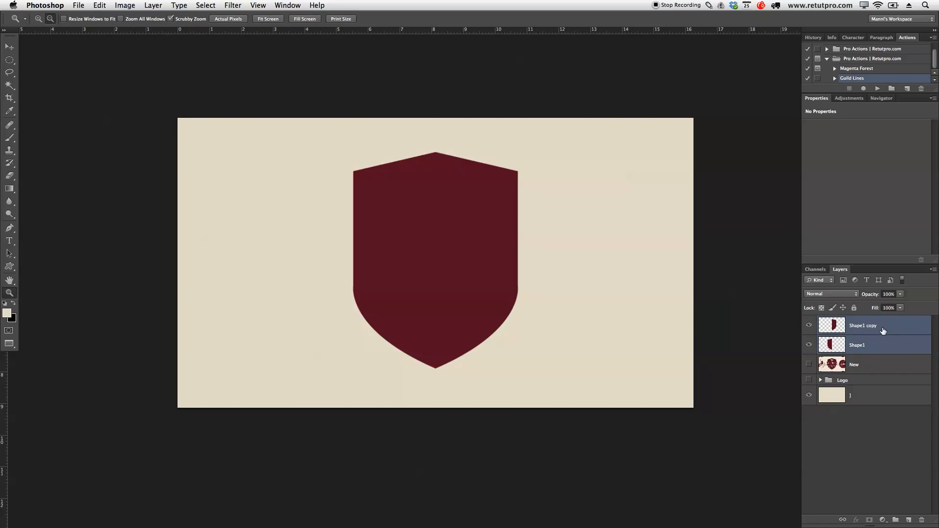
right_click(882, 330)
click(832, 421)
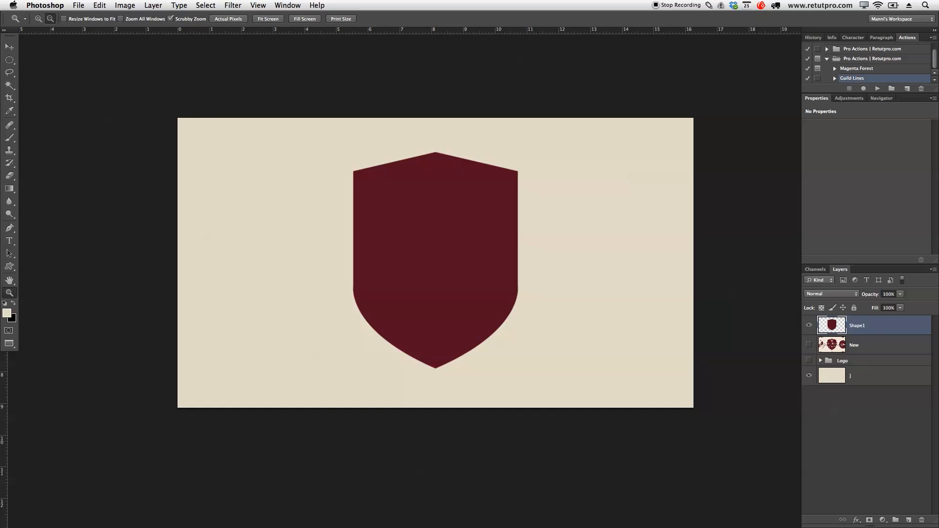
Show the New reference layer, compare it with the finished shield, and leave Shape1 hidden with New selected
click(811, 325)
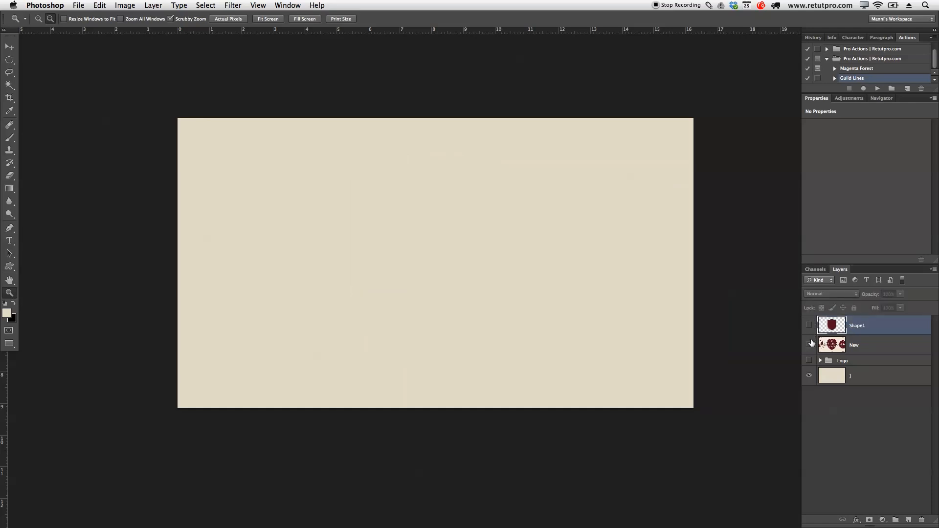
click(809, 345)
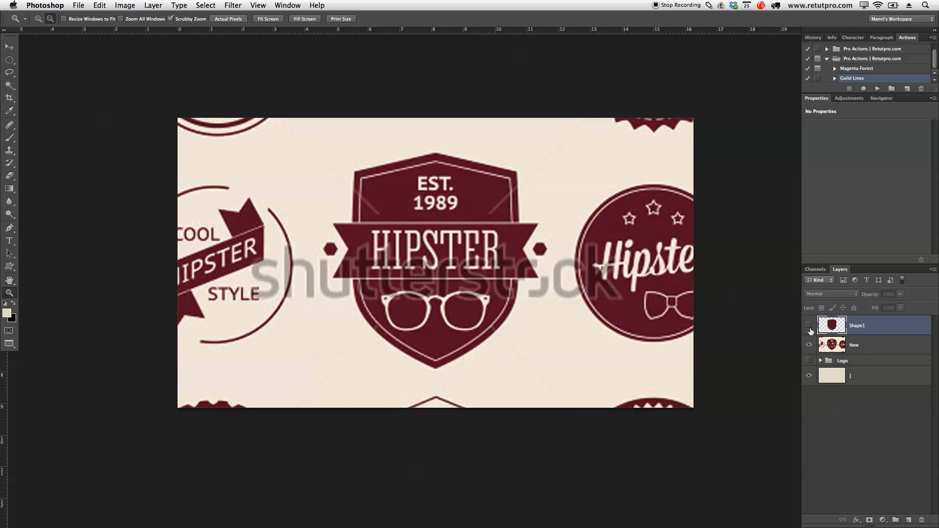
click(809, 325)
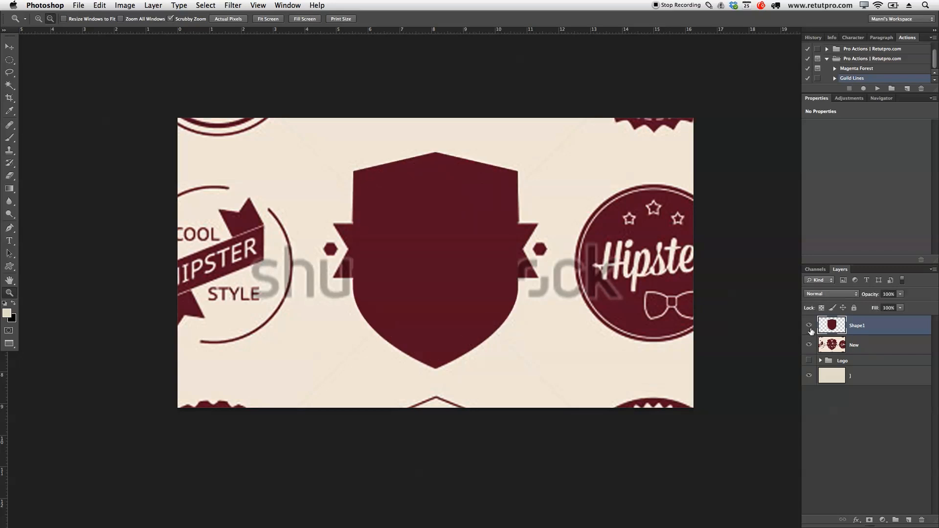
click(809, 327)
click(809, 327)
click(809, 327)
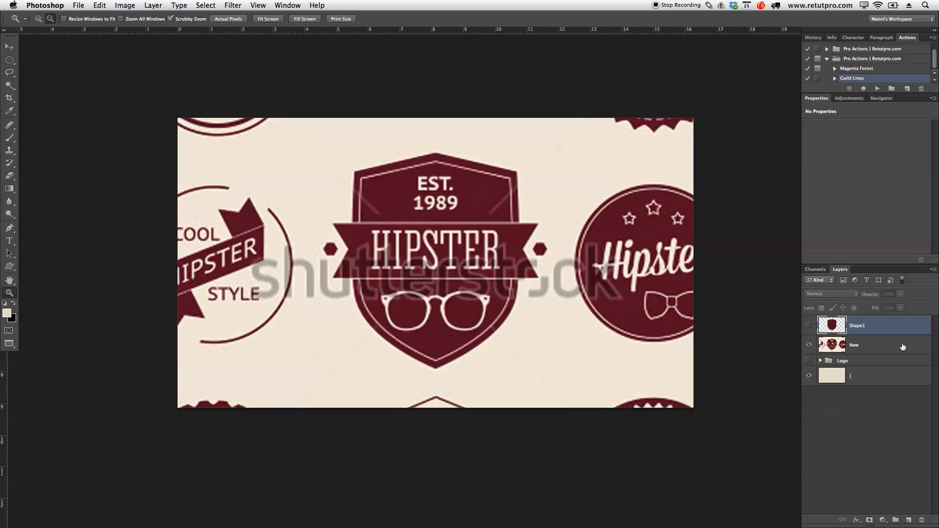
click(887, 346)
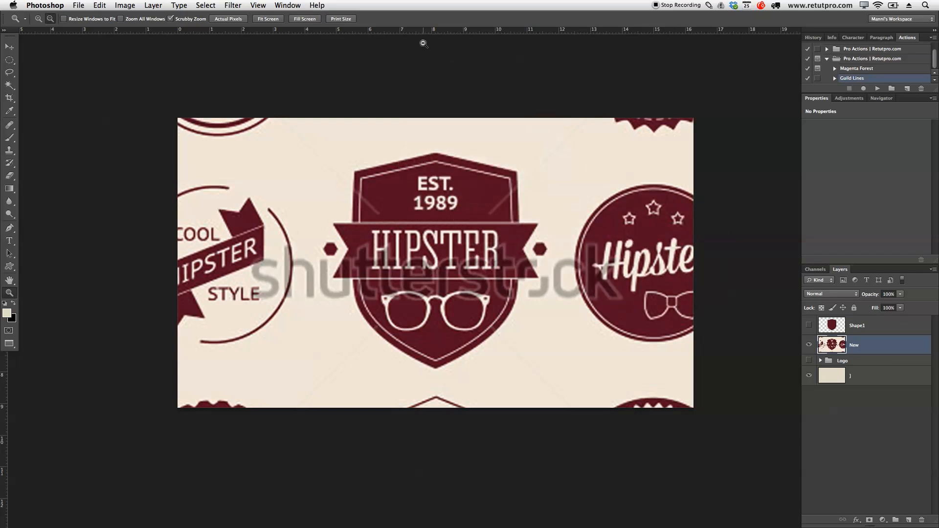
Place horizontal guides along the HIPSTER ribbon's upper edge, lower edge and vertical middle
drag(437, 219, 460, 218)
drag(558, 250, 528, 224)
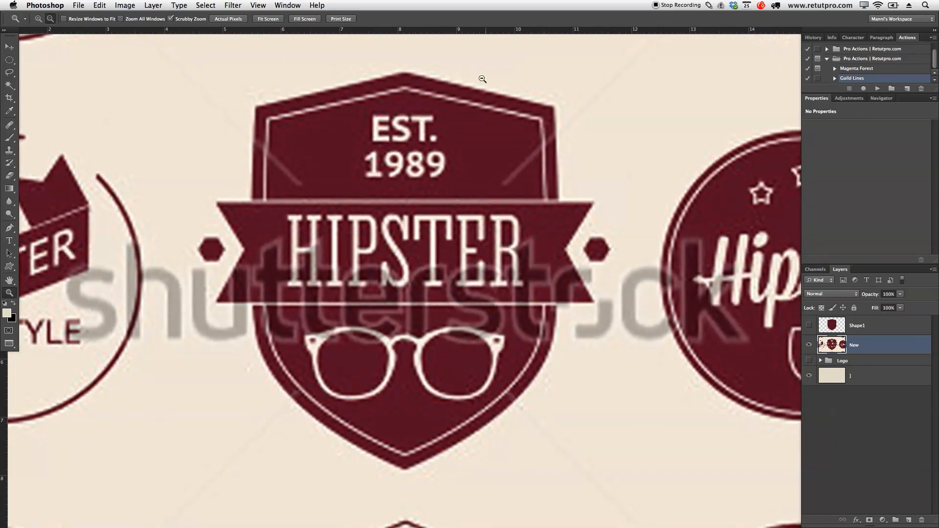
drag(459, 35, 469, 203)
click(12, 47)
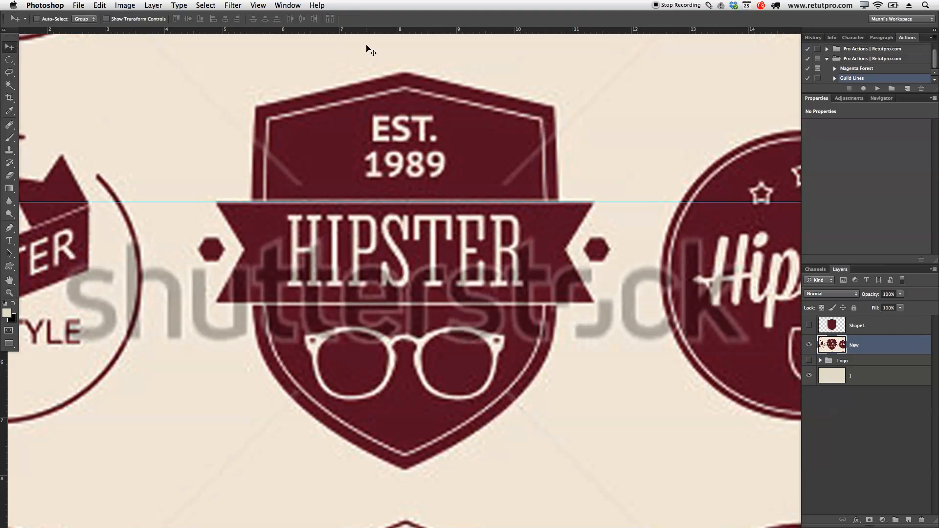
drag(368, 37, 384, 304)
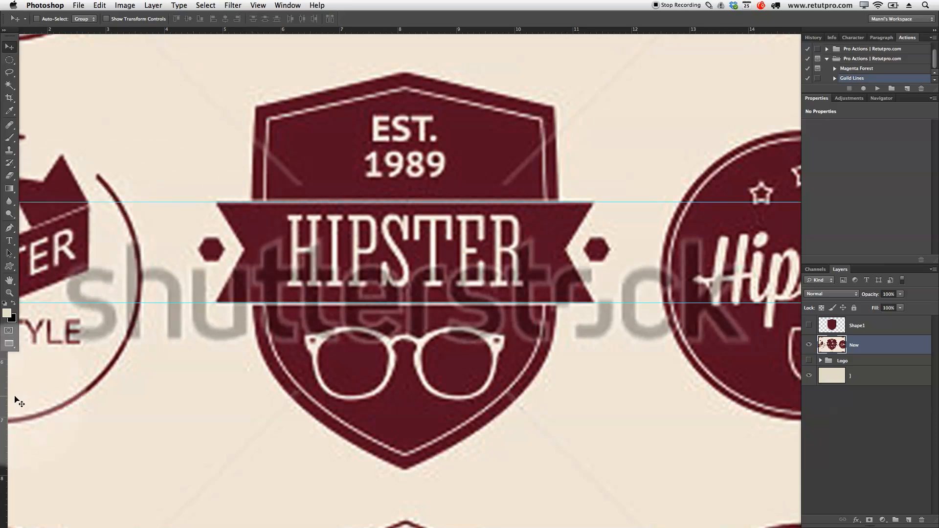
drag(363, 32, 387, 252)
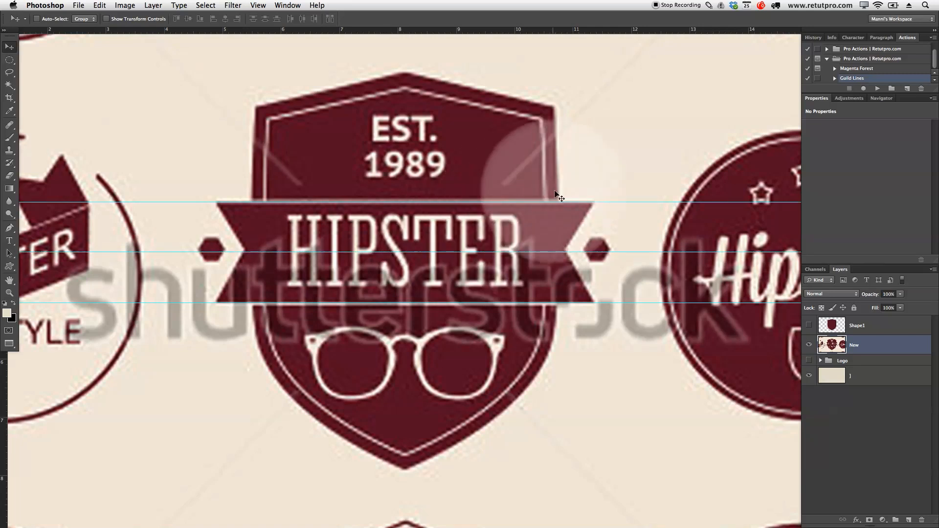
Place vertical guides at the outer tips and the inner notch of the ribbon's left end
key(z)
drag(219, 269, 338, 268)
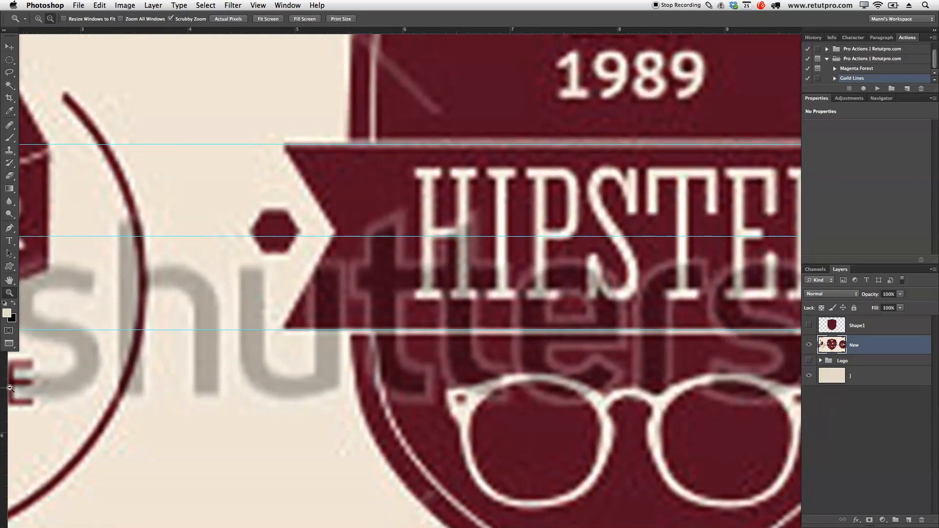
click(14, 47)
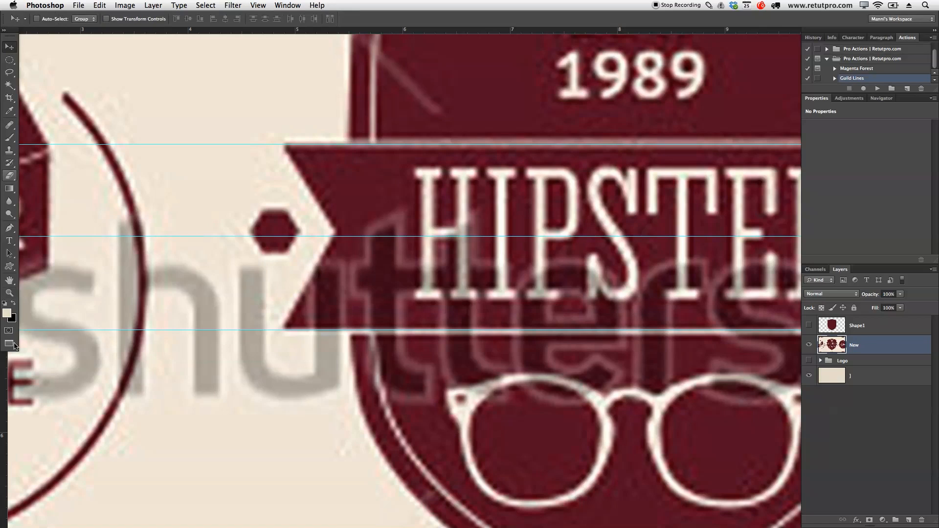
drag(4, 362, 283, 343)
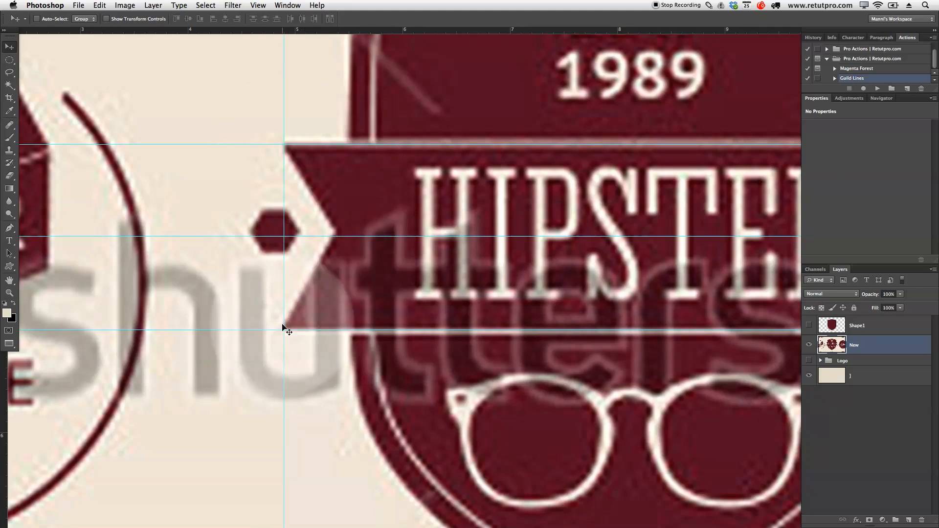
drag(4, 394, 336, 238)
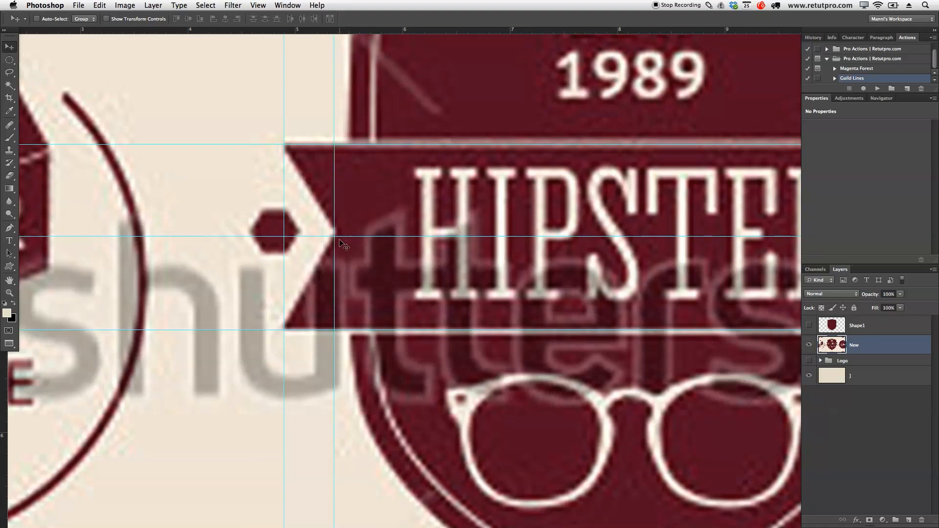
drag(282, 34, 286, 253)
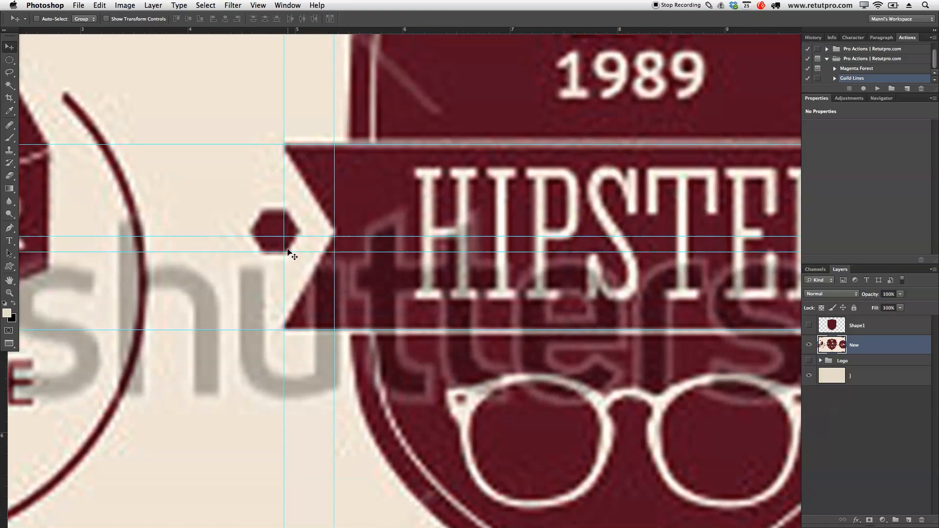
drag(301, 252, 309, 4)
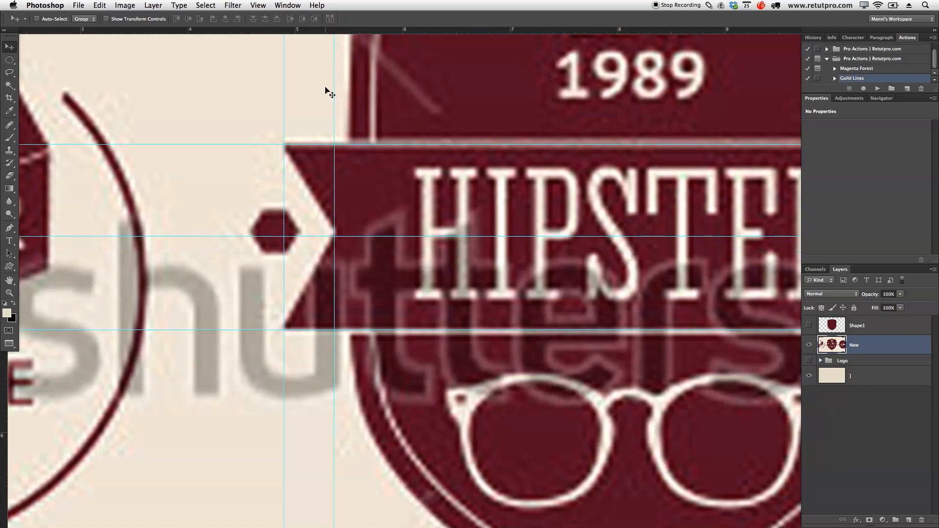
Run the Guild Lines action to add guides through the canvas centre
key(z)
alt+click(592, 324)
scroll(596, 331, right, 3)
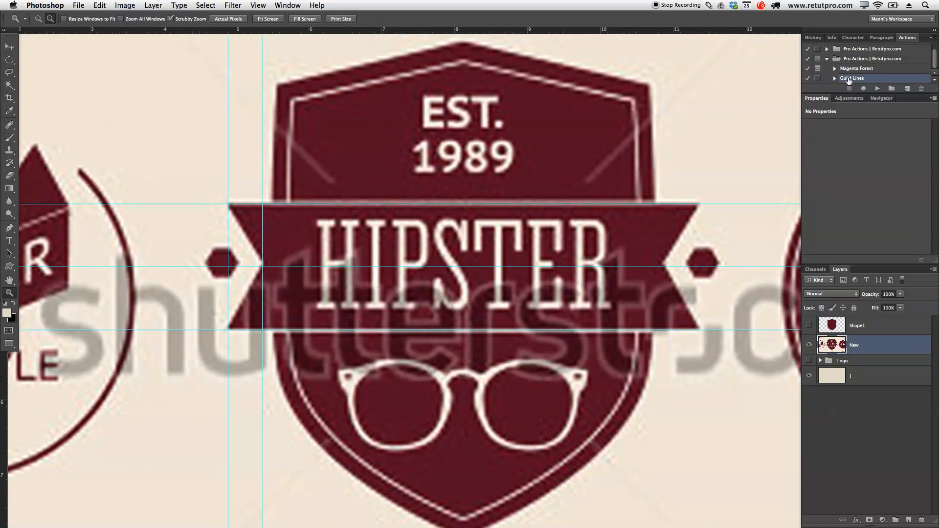
click(878, 88)
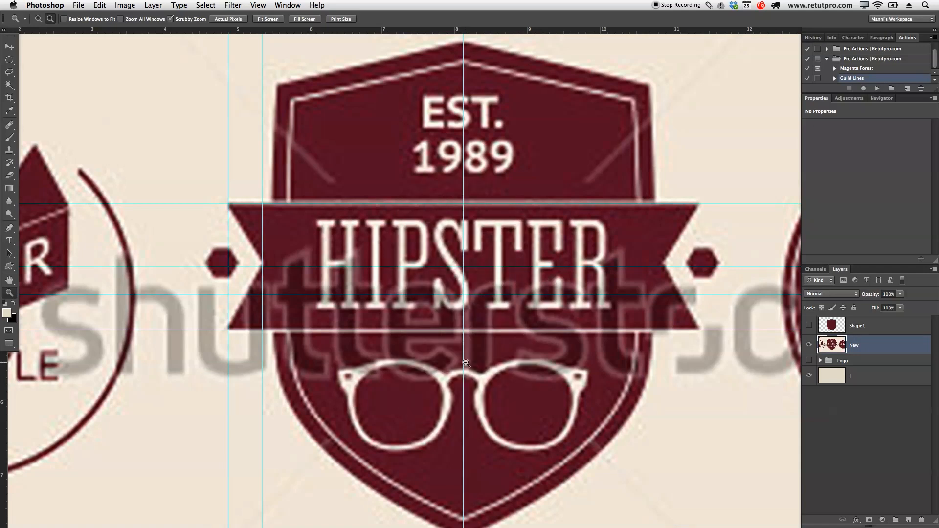
Remove the horizontal canvas-centre guide crossing the ribbon and keep the vertical centre guide
key(v)
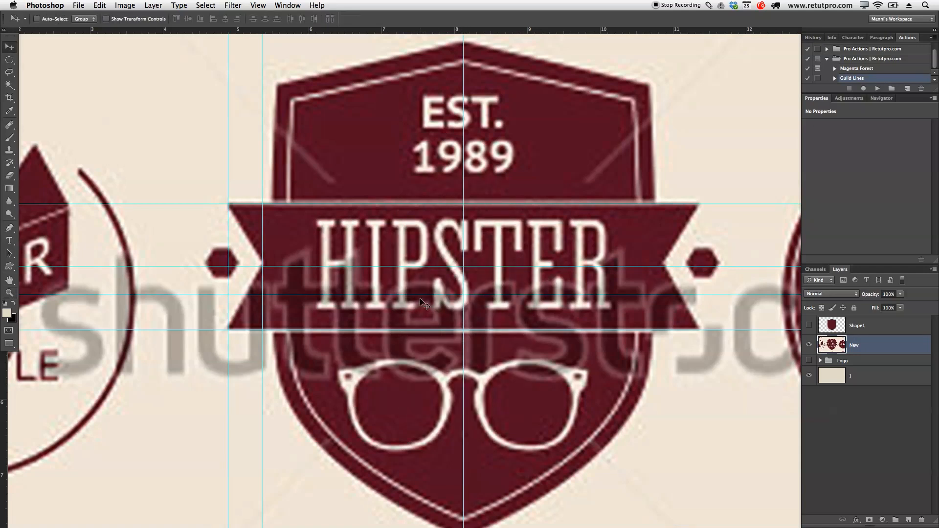
key(z)
alt+click(439, 276)
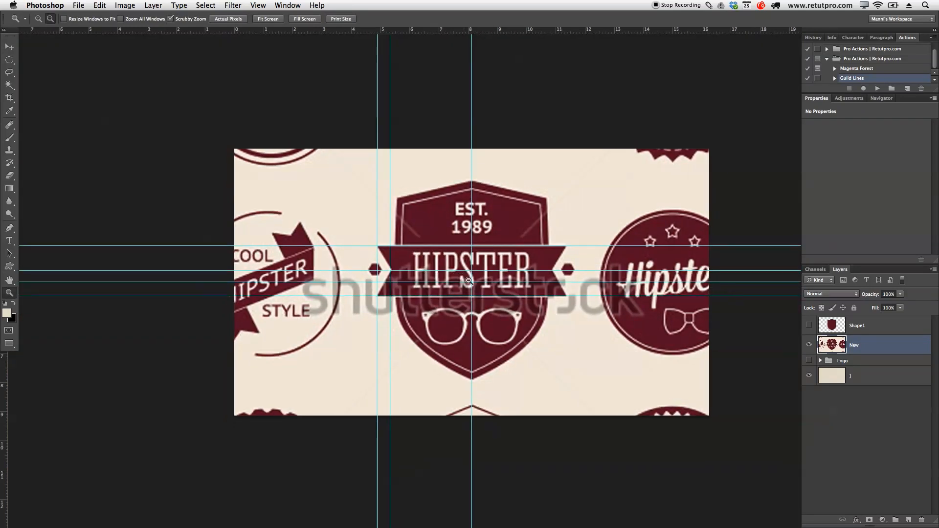
click(469, 281)
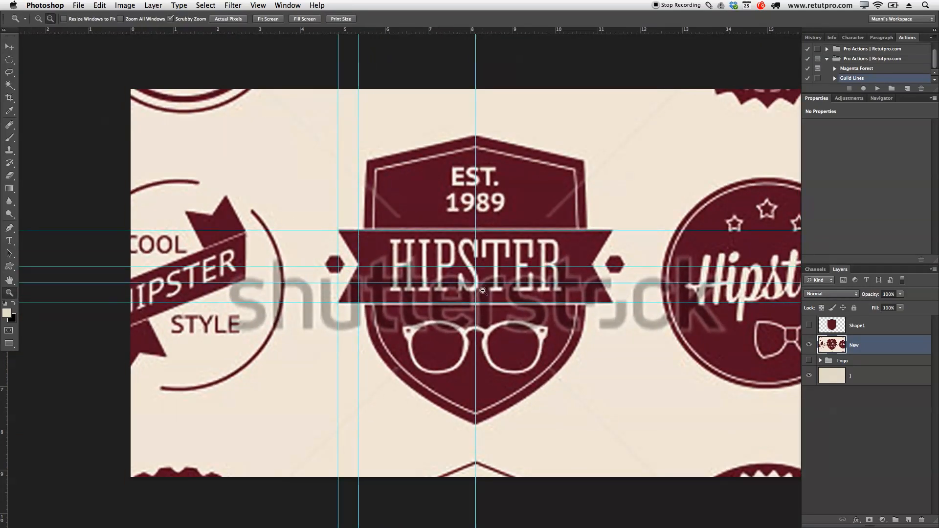
click(483, 291)
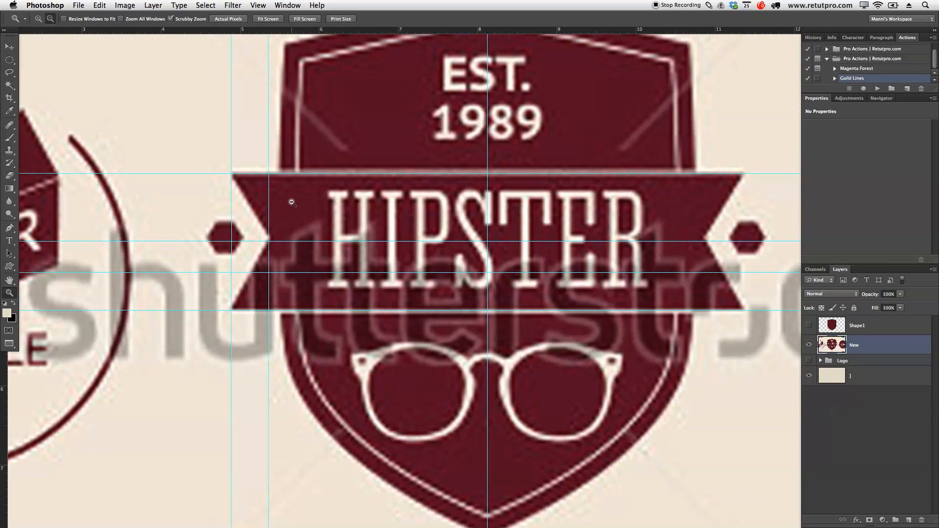
key(v)
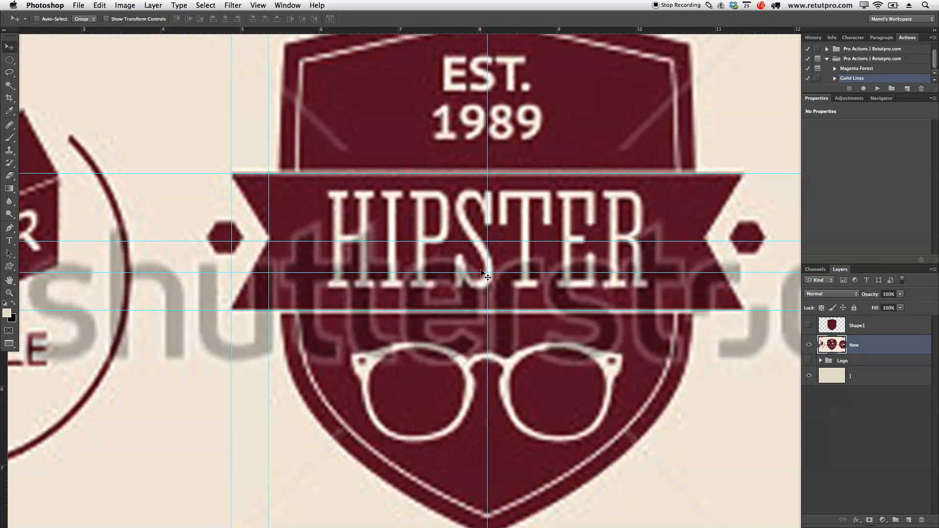
drag(498, 273, 541, 3)
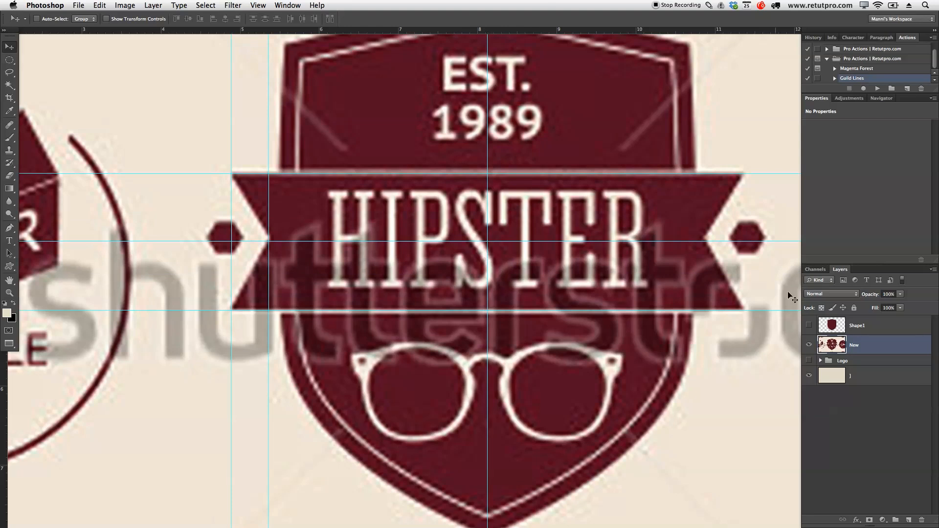
Create a new layer above Shape1 and name it Shape2
click(908, 520)
shift+click(857, 326)
drag(857, 325, 856, 323)
double_click(857, 326)
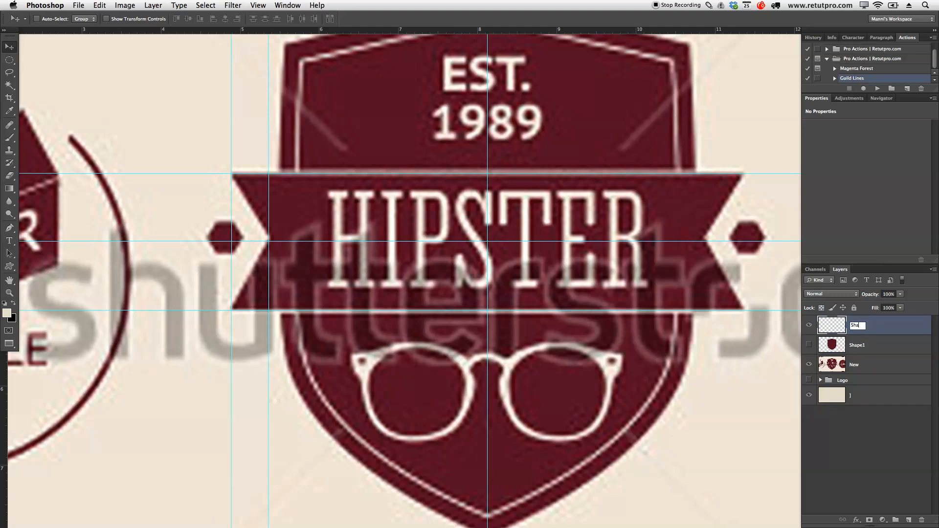
key(Return)
Trace the left half of the ribbon as a closed Pen path along the guides, including the inner notch
key(p)
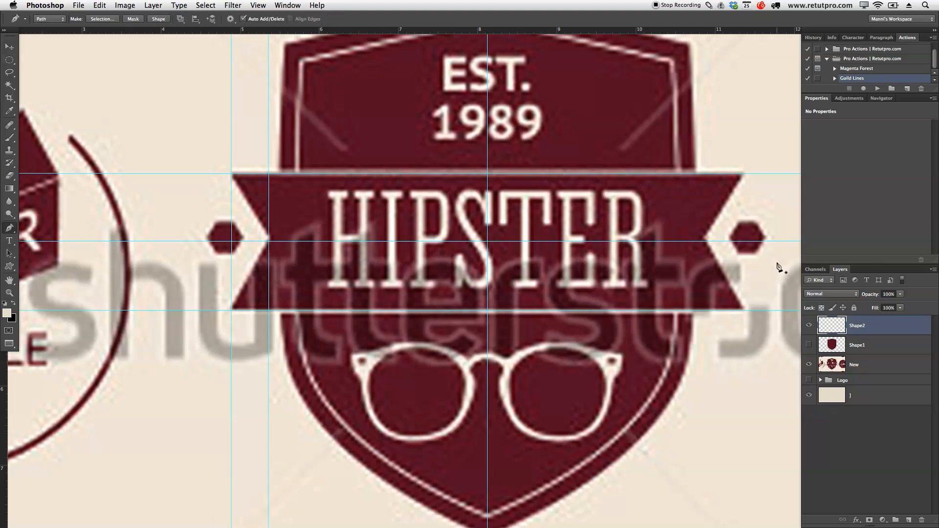
click(487, 174)
click(232, 174)
click(269, 241)
click(232, 310)
click(488, 310)
click(487, 174)
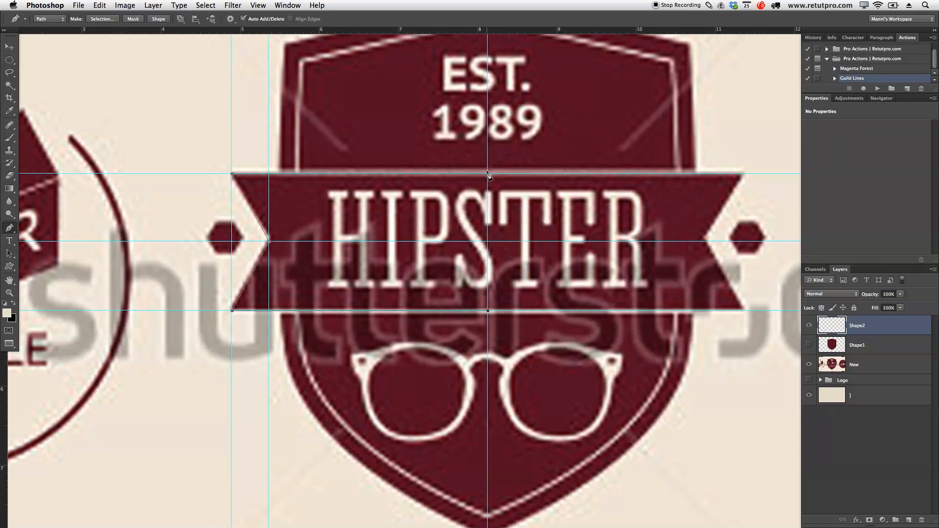
Fill the half-ribbon path with the dark red colour, using Normal mode at 100% opacity
right_click(358, 210)
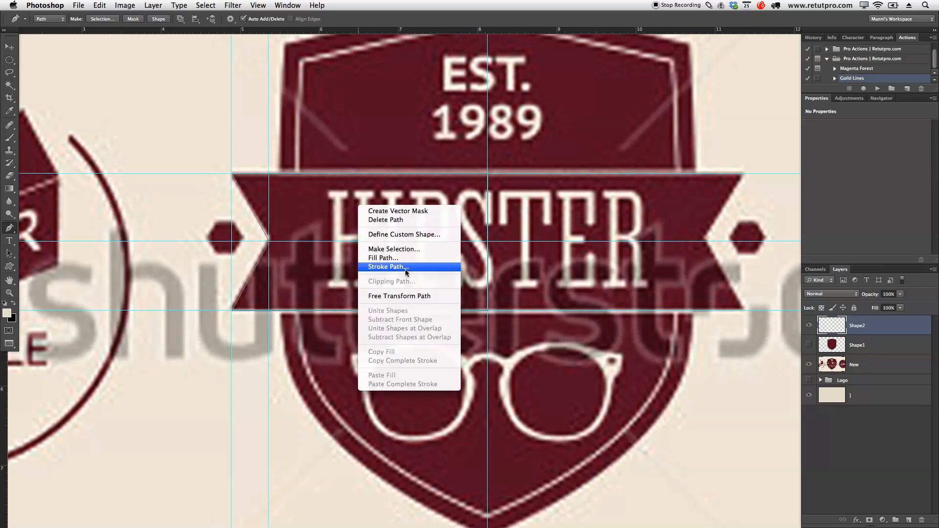
click(391, 257)
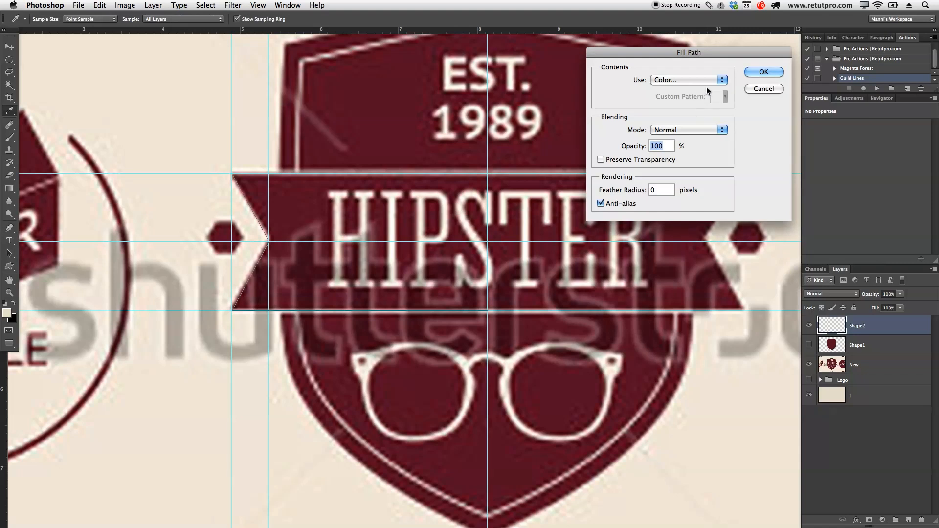
click(751, 72)
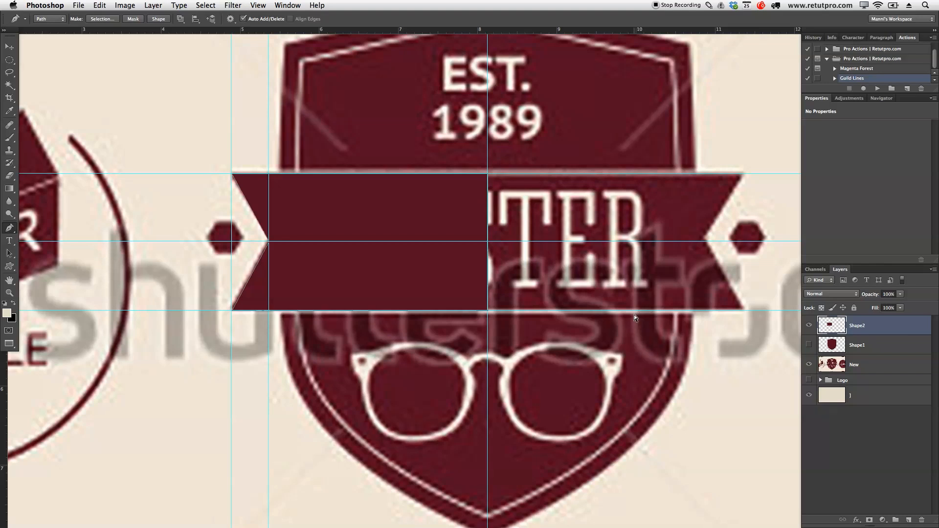
Duplicate the Shape2 layer, dismiss the leftover path and flip the copied half-ribbon horizontally
key(super+j)
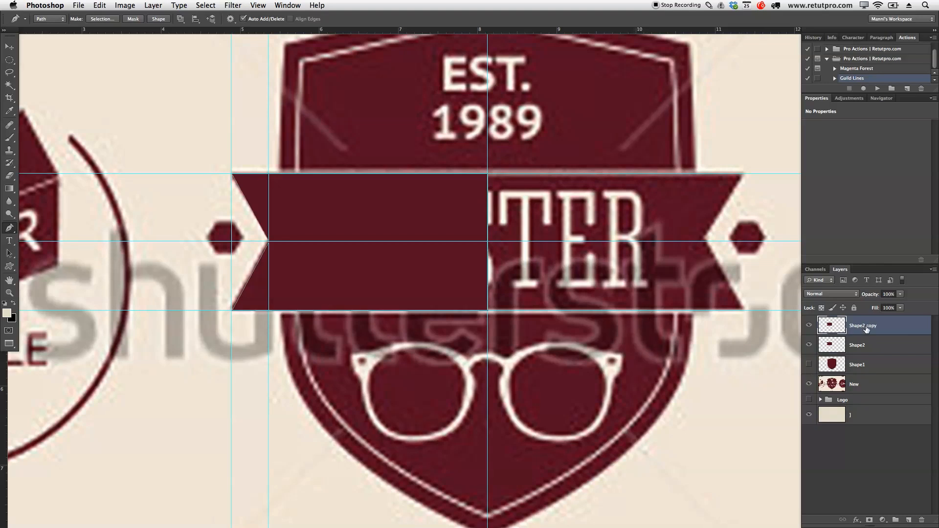
click(147, 4)
mouse_move(100, 3)
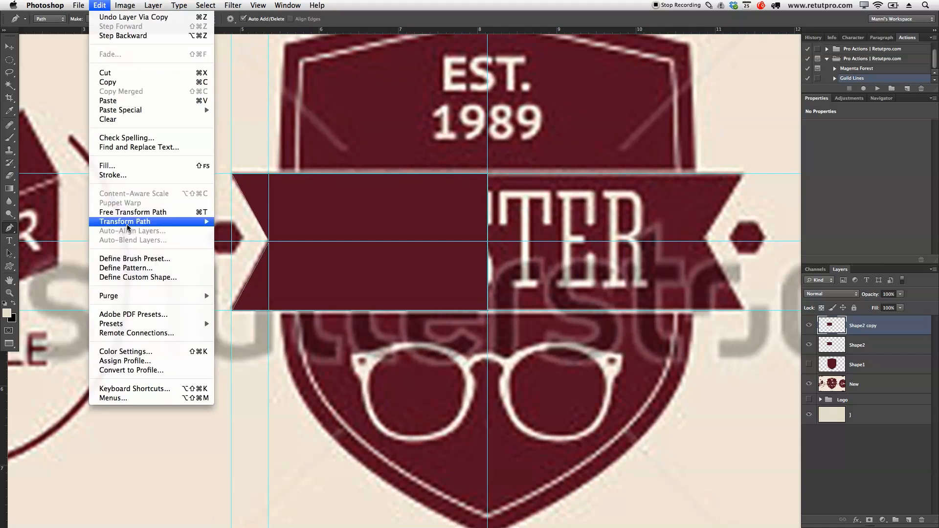
mouse_move(128, 222)
click(248, 341)
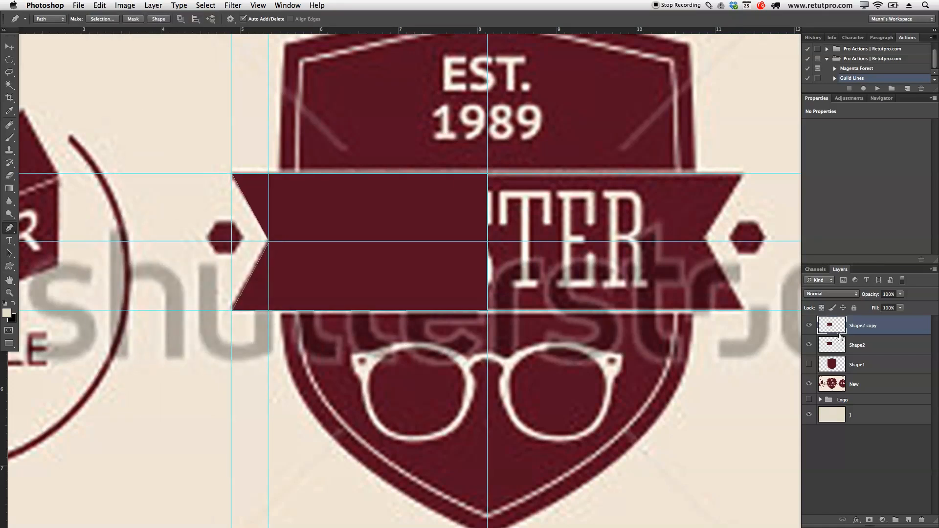
key(Return)
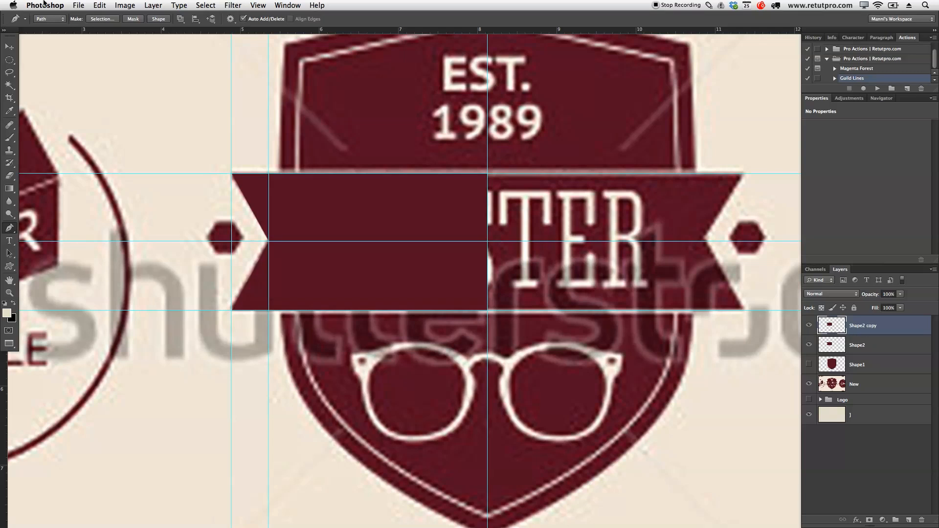
click(99, 5)
mouse_move(130, 222)
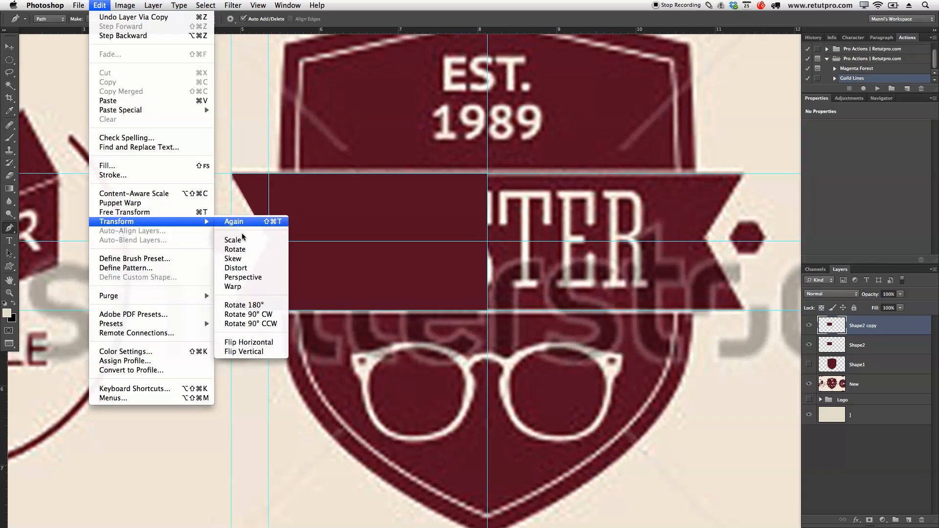
click(260, 342)
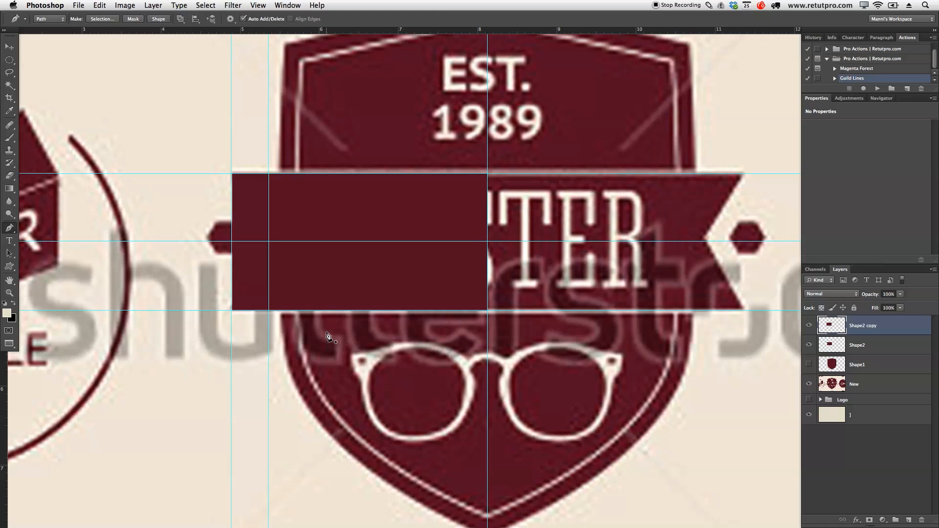
Move the flipped half-ribbon horizontally against the vertical centre guide to complete the ribbon, and inspect the centre seam
key(v)
drag(318, 269, 571, 269)
key(z)
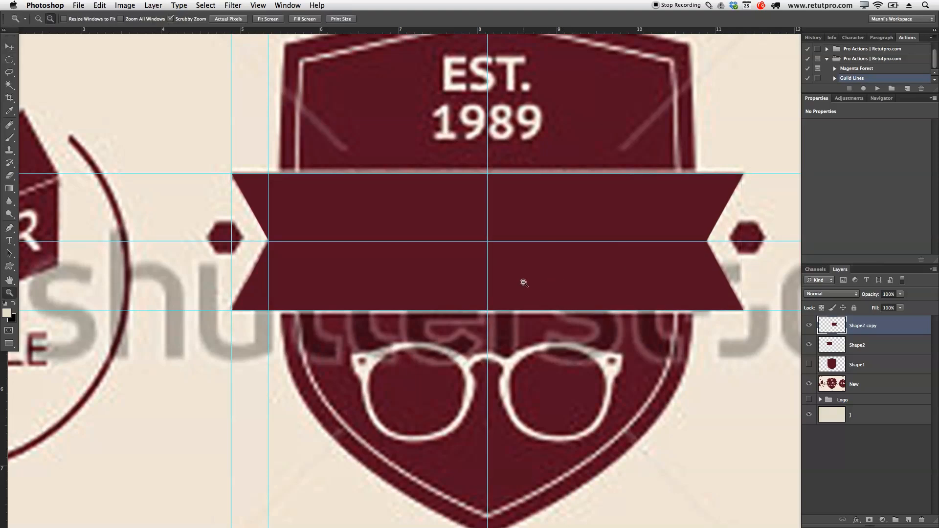
click(520, 281)
drag(518, 302, 524, 301)
drag(674, 345, 531, 373)
click(498, 339)
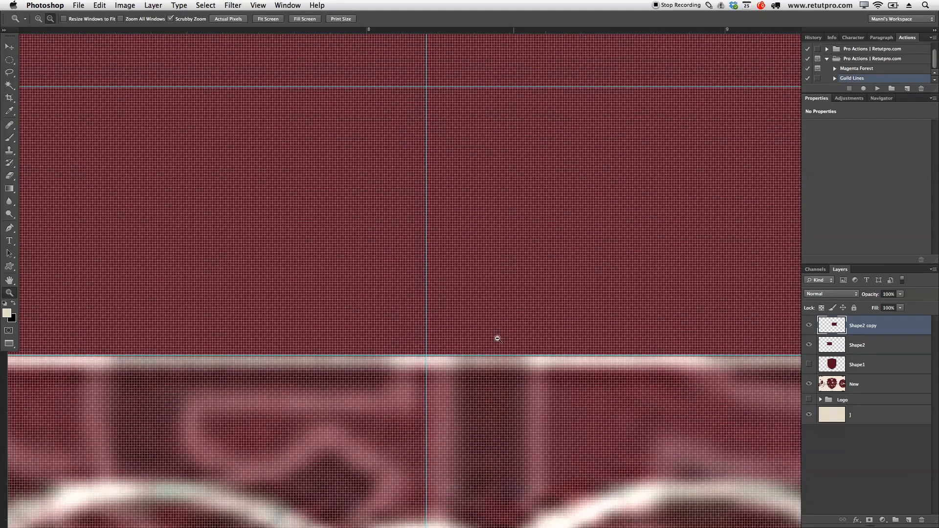
drag(504, 248, 429, 252)
Clear all guides from the document
click(232, 5)
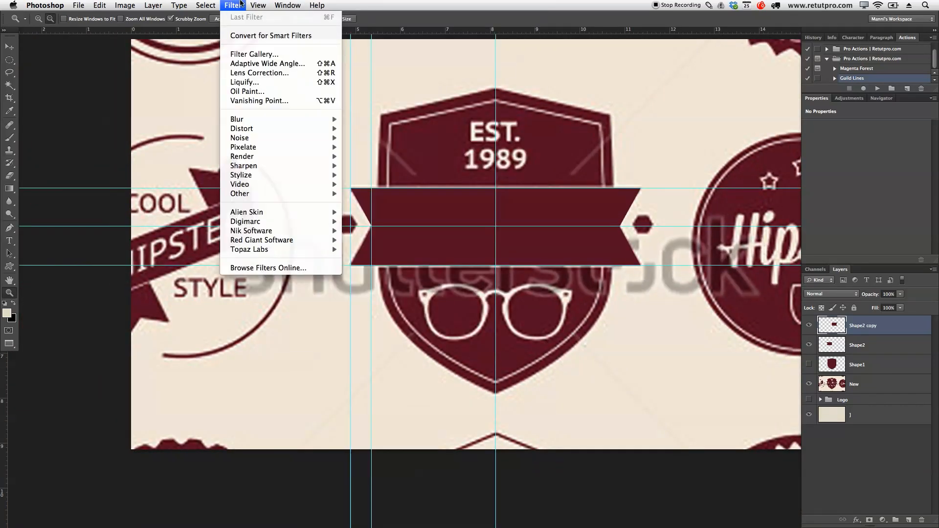
mouse_move(258, 5)
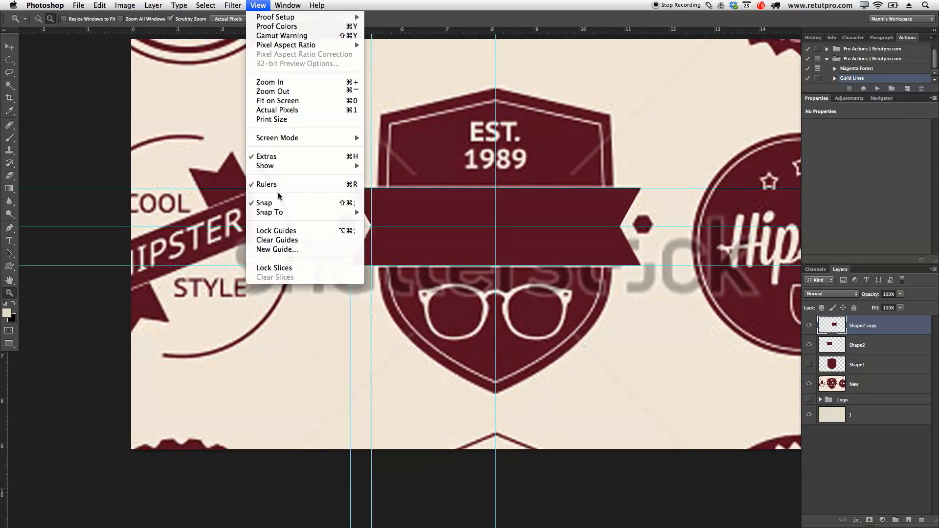
click(293, 240)
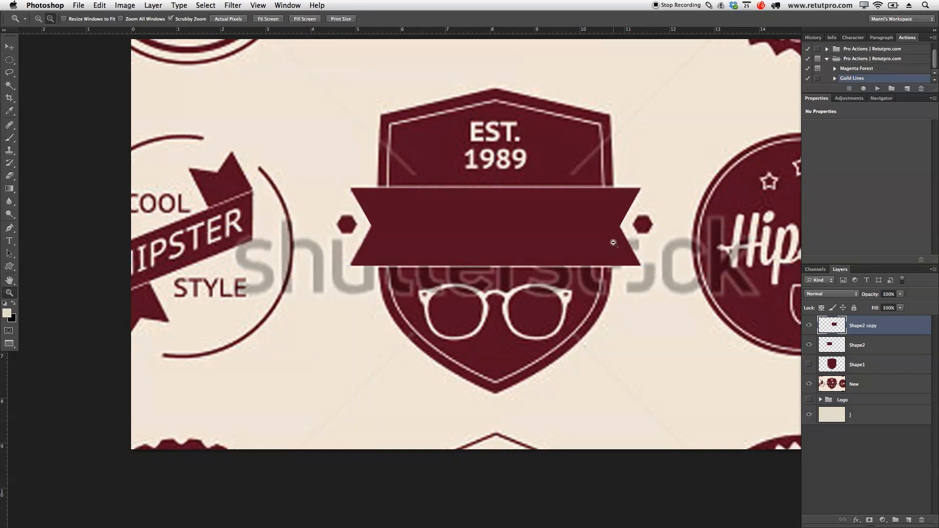
Preview the ribbon together with the Shape1 shield and without the New reference layer, ending with the ribbon alone
click(810, 365)
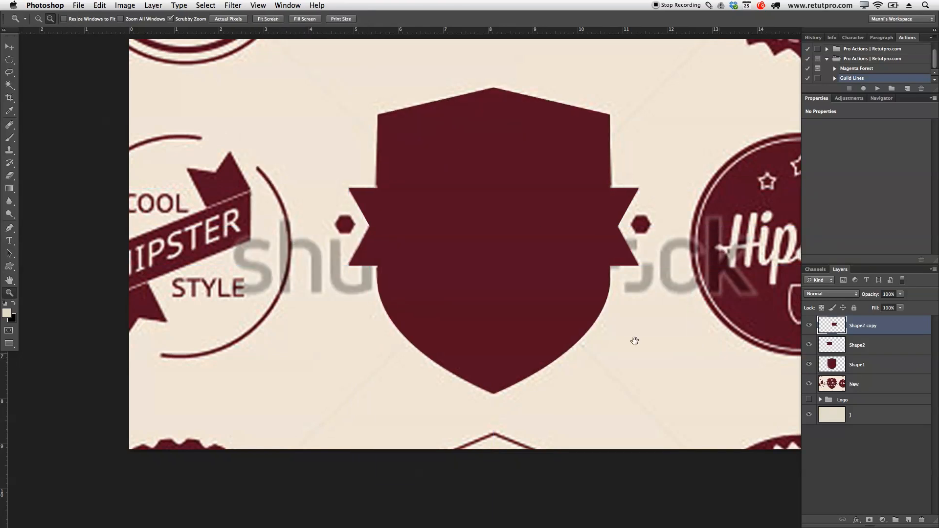
scroll(633, 339, right, 4)
click(810, 384)
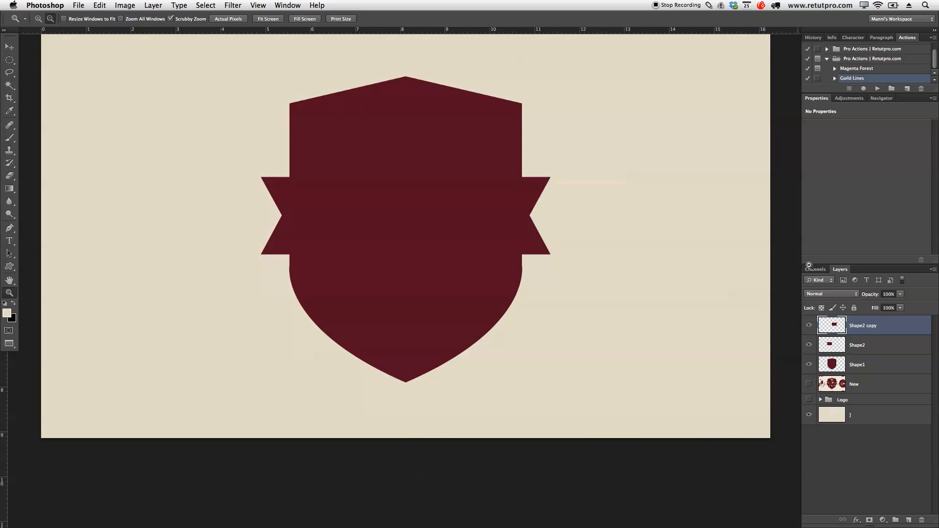
click(810, 365)
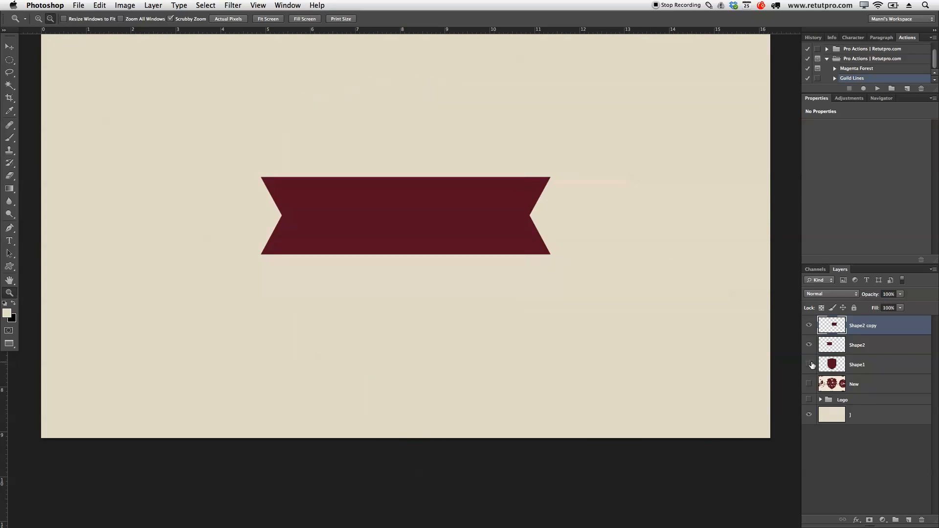
Merge the Shape2 and Shape2 copy layers into one layer and name it Shape2
shift+click(885, 344)
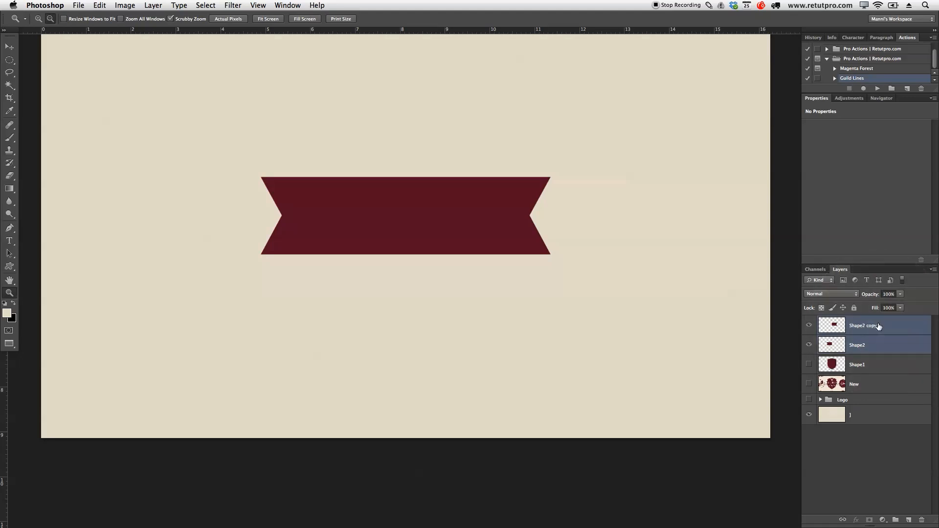
right_click(880, 329)
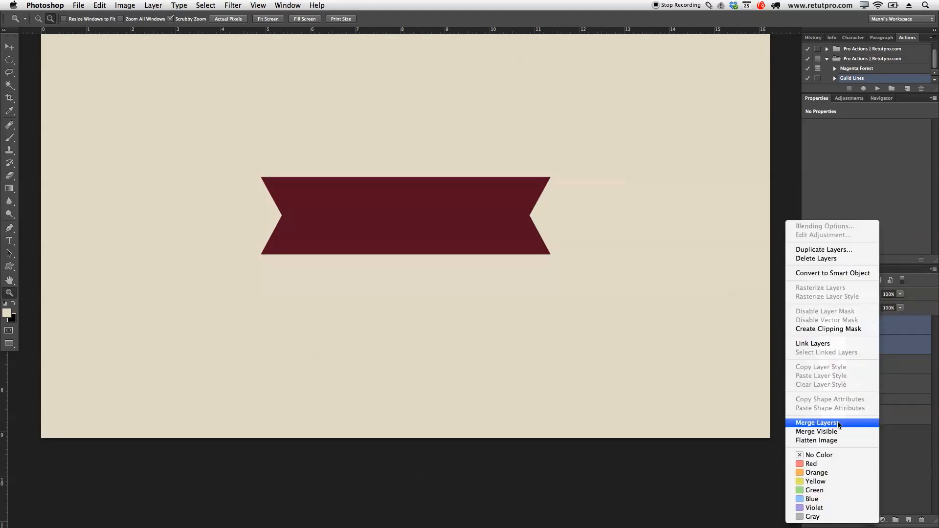
click(839, 421)
double_click(866, 329)
text(Shape2 co)
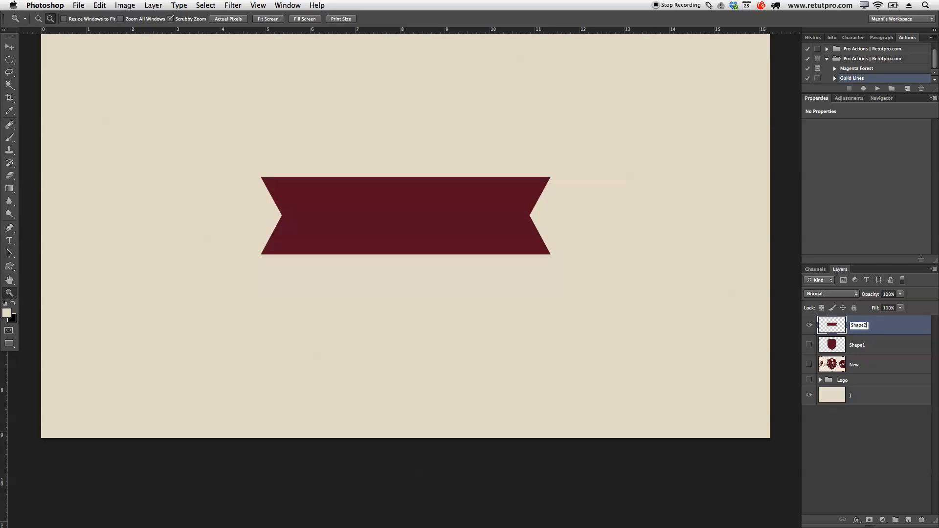
key(Return)
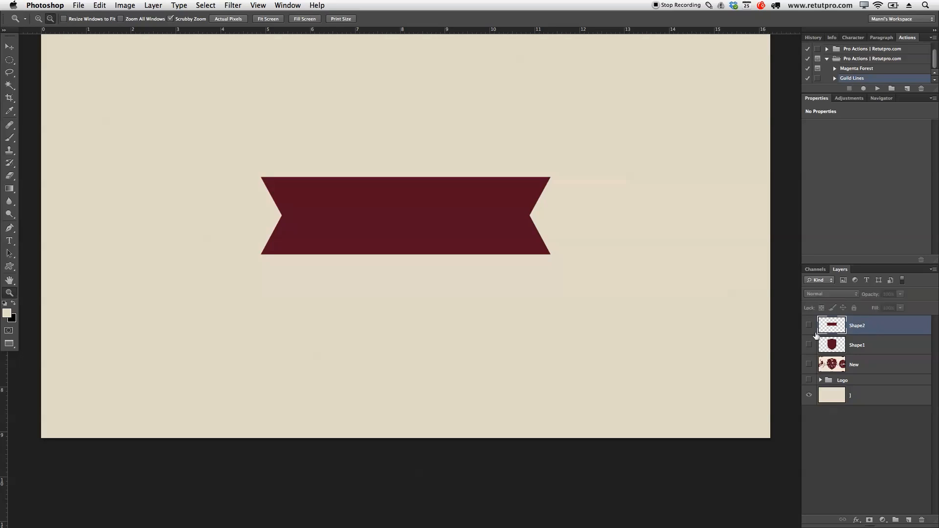
Hide the Shape2 layer, then select and show the New reference layer
click(809, 325)
click(837, 365)
click(809, 365)
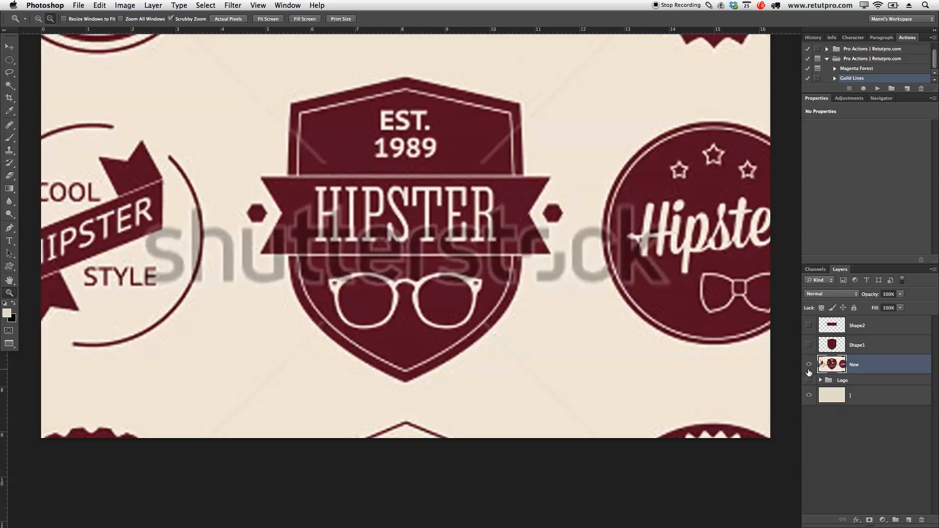
Place horizontal guides along the top and bottom edges of the small hexagon beside the ribbon's left end
drag(258, 233, 455, 242)
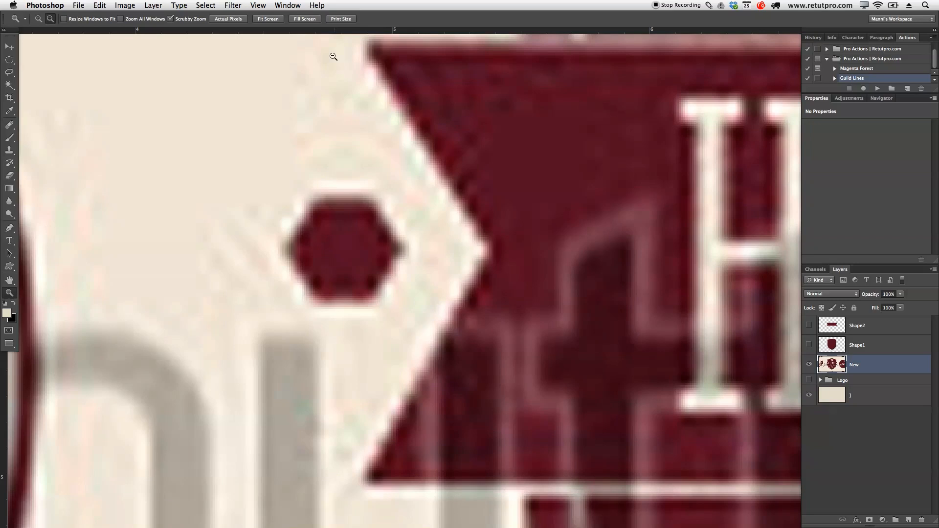
click(9, 47)
drag(299, 32, 344, 197)
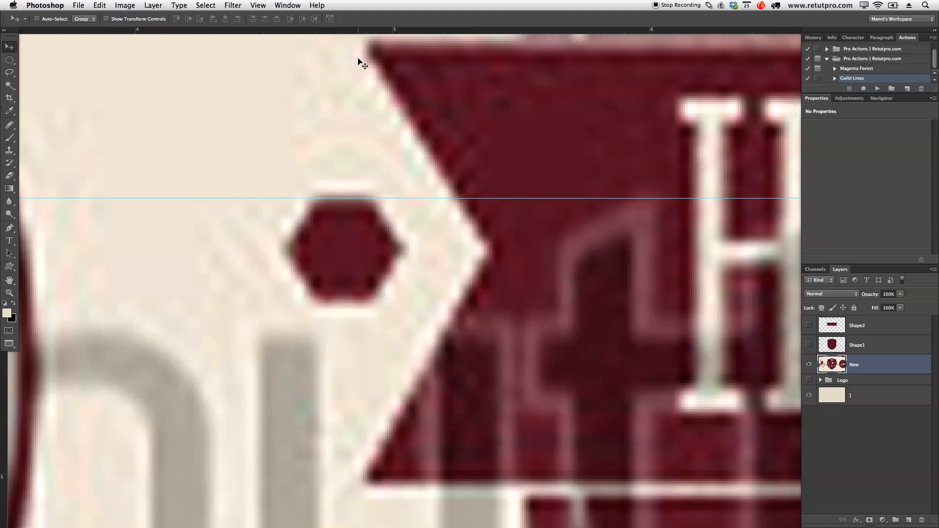
drag(346, 30, 360, 300)
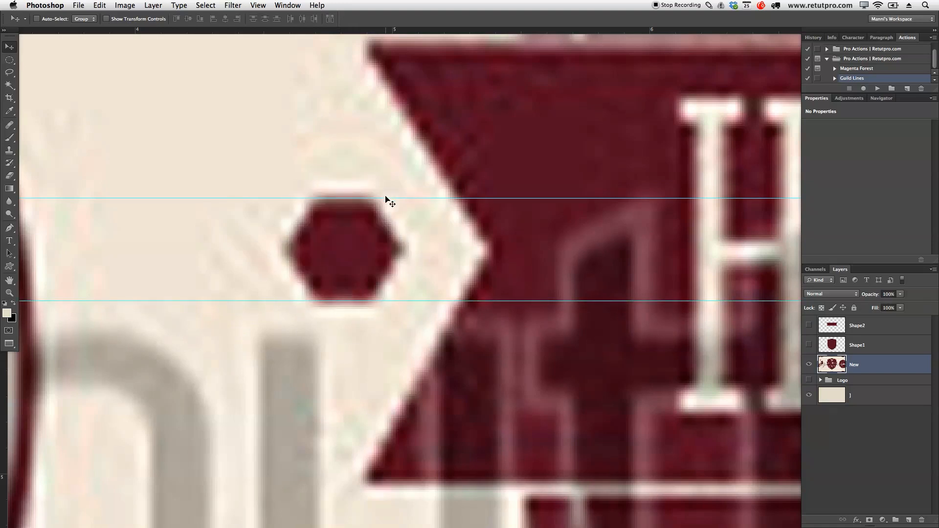
drag(388, 198, 389, 200)
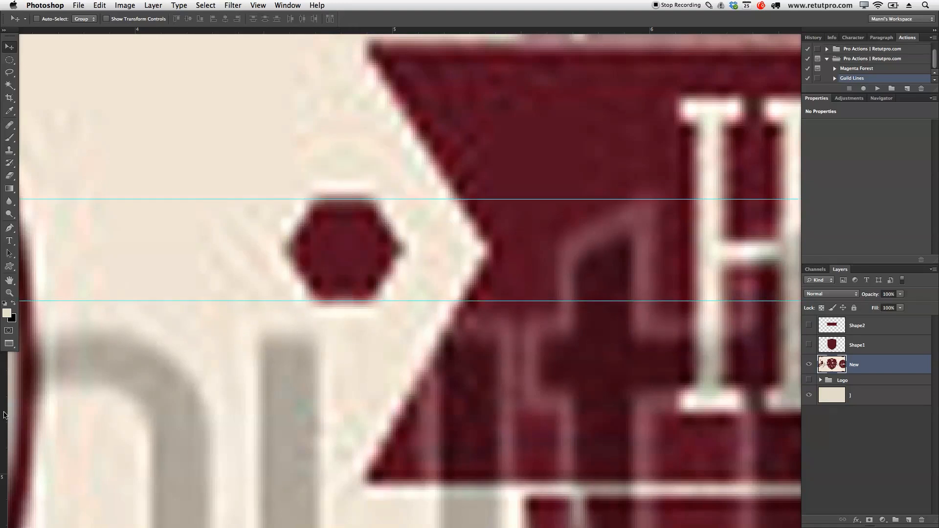
Add vertical guides at the left hexagon's outer points and flat-edge corners, plus a horizontal guide through its middle
drag(89, 408, 284, 370)
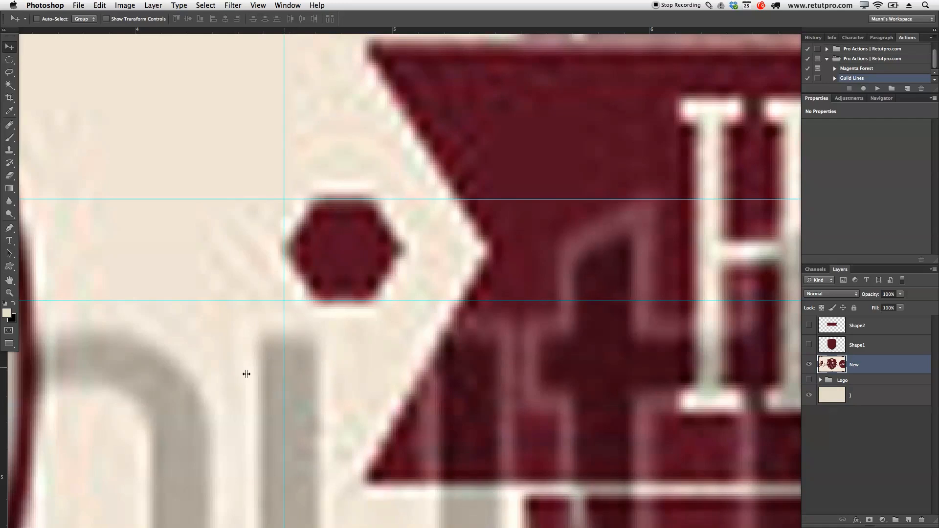
drag(4, 402, 408, 340)
drag(361, 31, 387, 250)
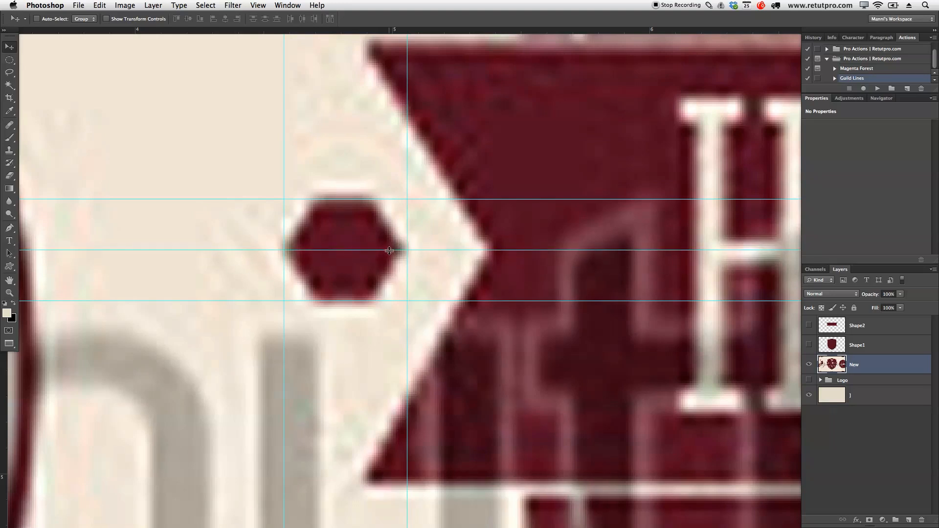
drag(5, 391, 314, 350)
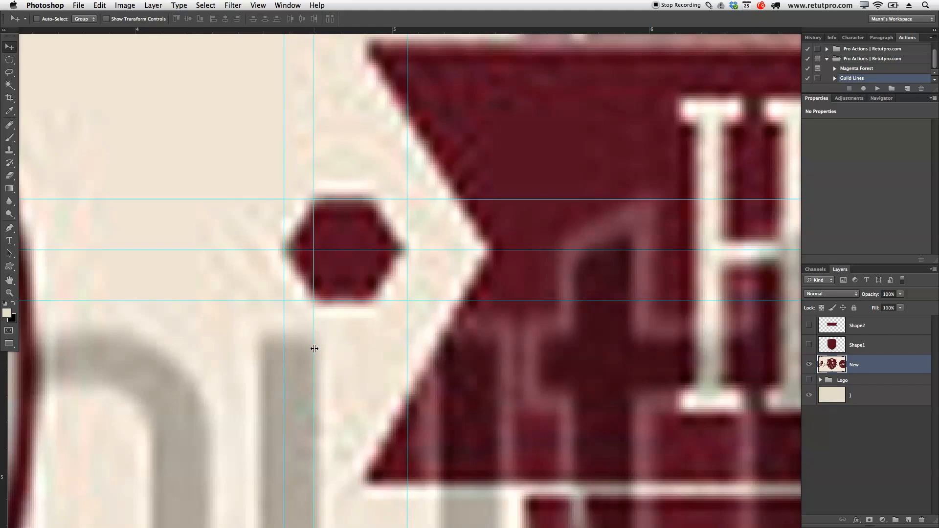
drag(3, 372, 376, 324)
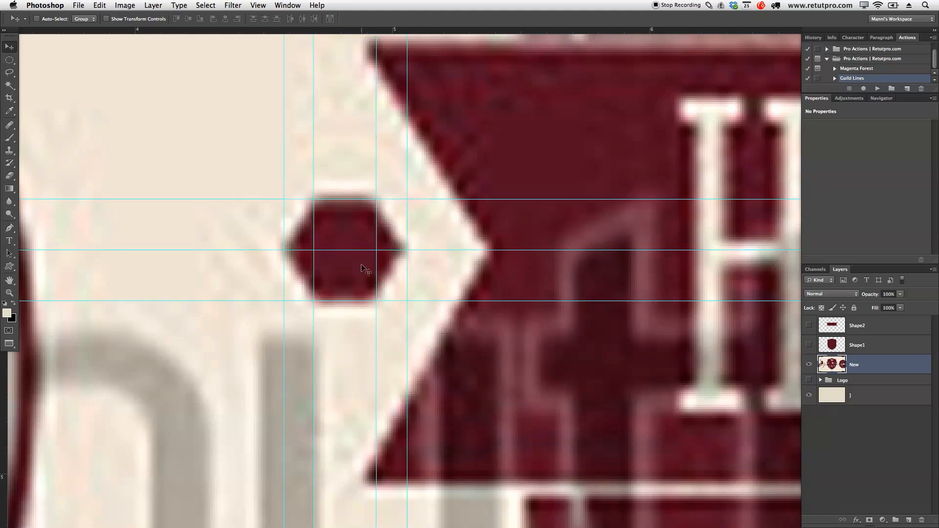
Create a new layer above Shape2 and name it Shape3
click(908, 520)
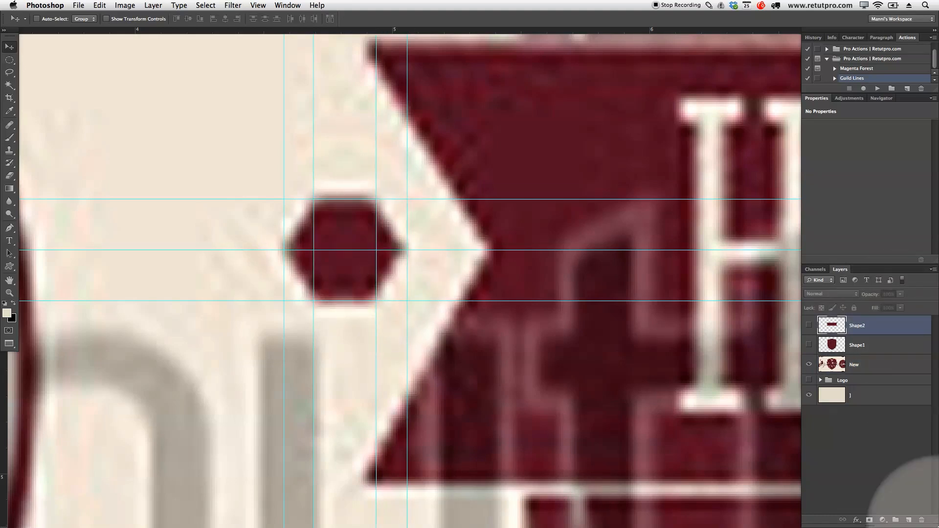
double_click(857, 325)
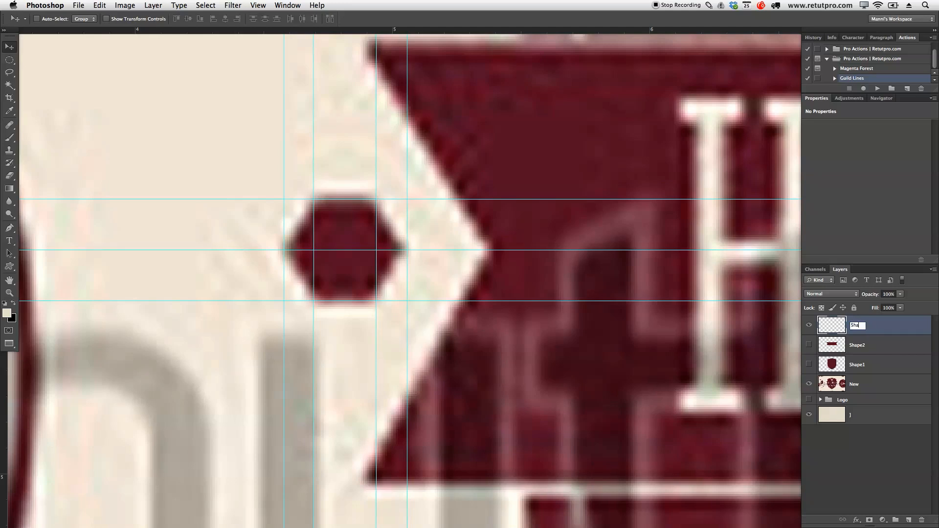
key(Return)
Trace the left hexagon as a closed six-point Pen path through the guide intersections
key(p)
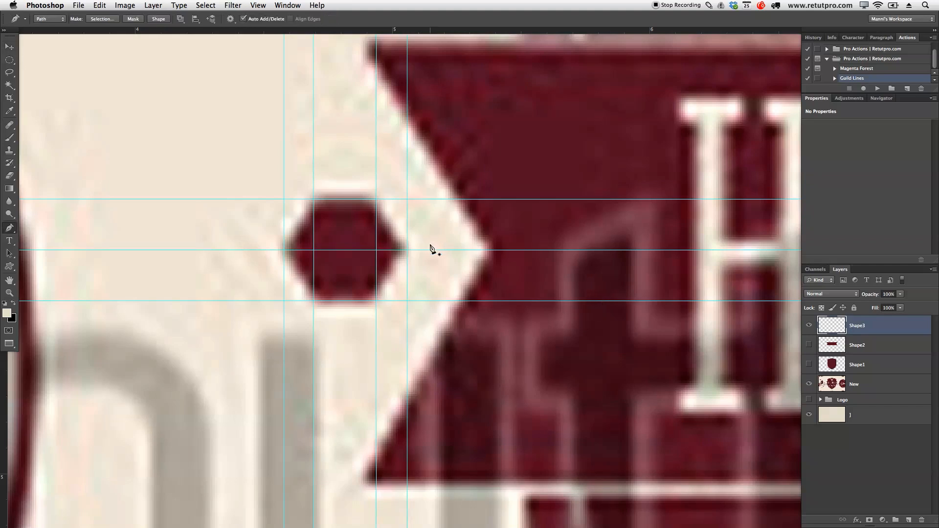
click(377, 200)
click(314, 199)
click(376, 301)
click(408, 251)
Fill the hexagon path with the dark red colour, using Normal mode at 100% opacity
right_click(369, 228)
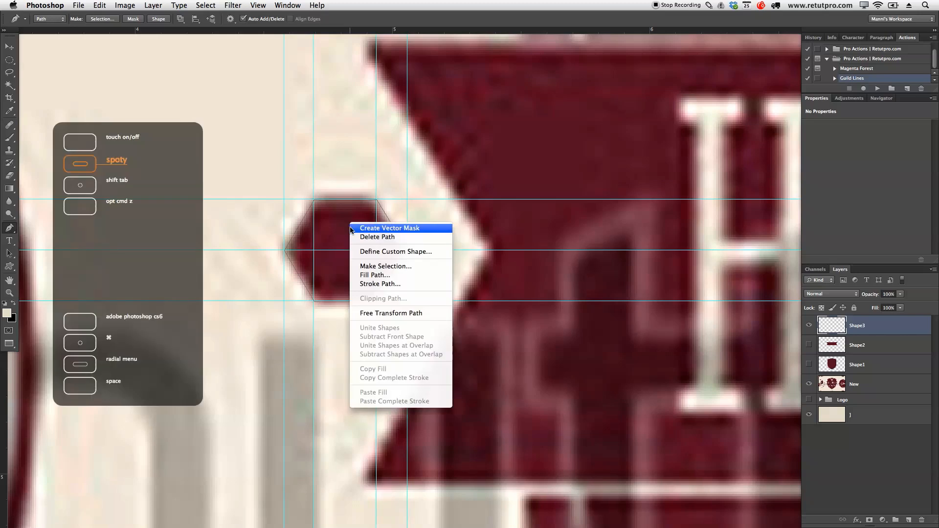
click(368, 277)
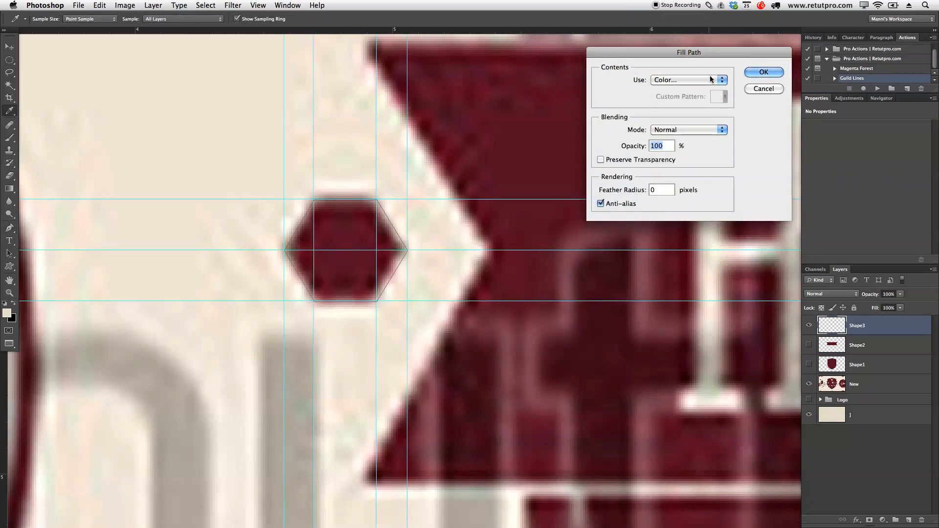
click(757, 73)
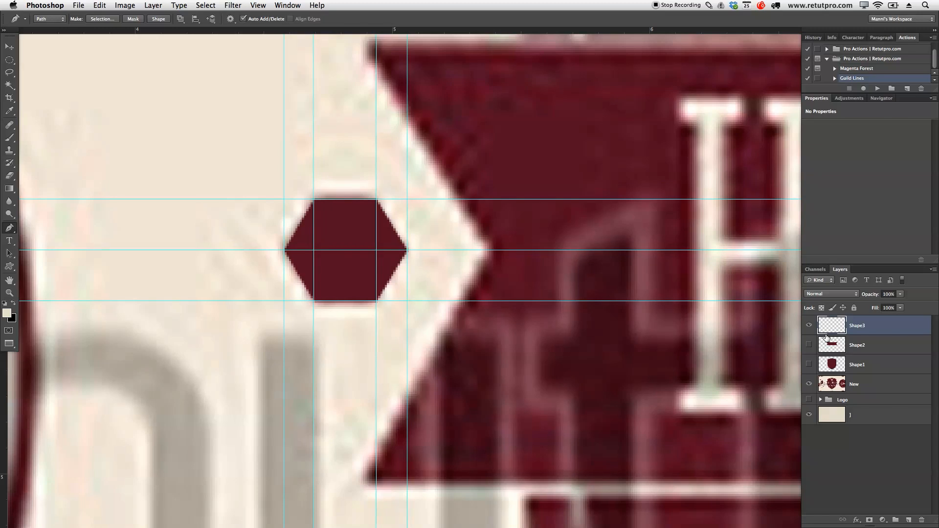
Duplicate the Shape3 hexagon layer
key(z)
drag(608, 379, 415, 278)
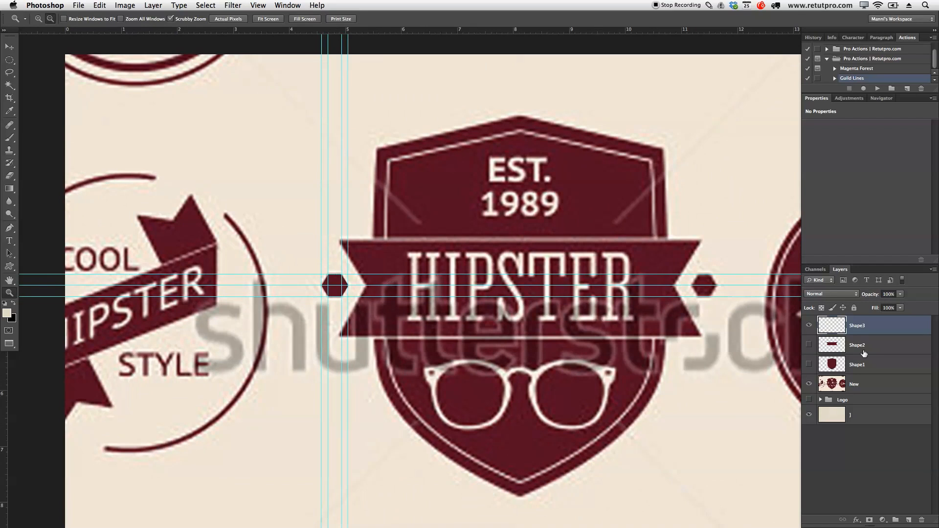
key(super+j)
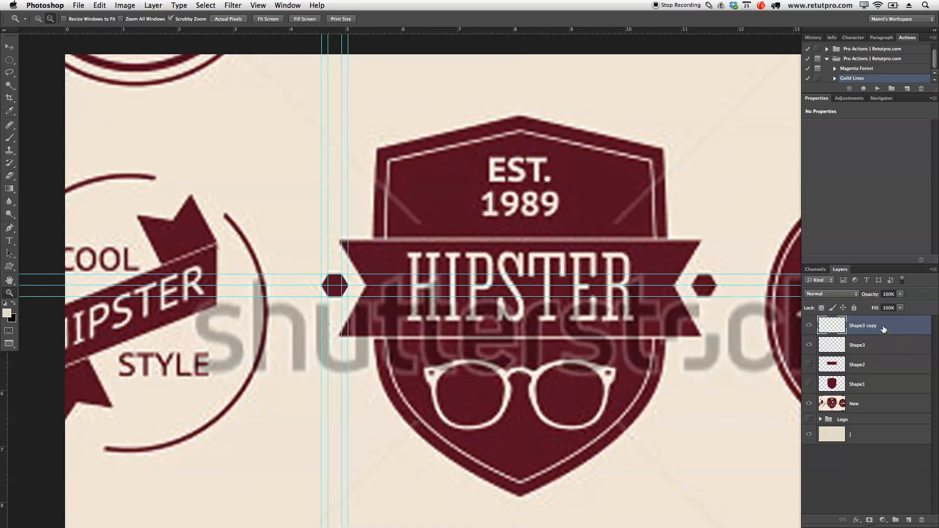
Move the Shape3 copy hexagon across to the reference's right hexagon and nudge it until the two coincide
key(v)
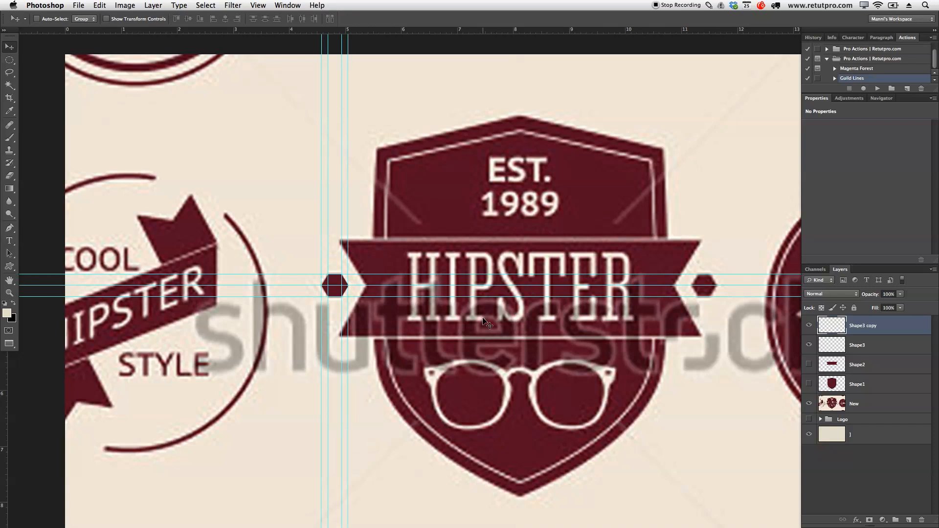
drag(483, 320, 389, 276)
drag(222, 292, 540, 368)
key(z)
key(v)
key(Right)
key(Right)
key(Right)
key(Left)
key(Down)
key(Up)
key(Right)
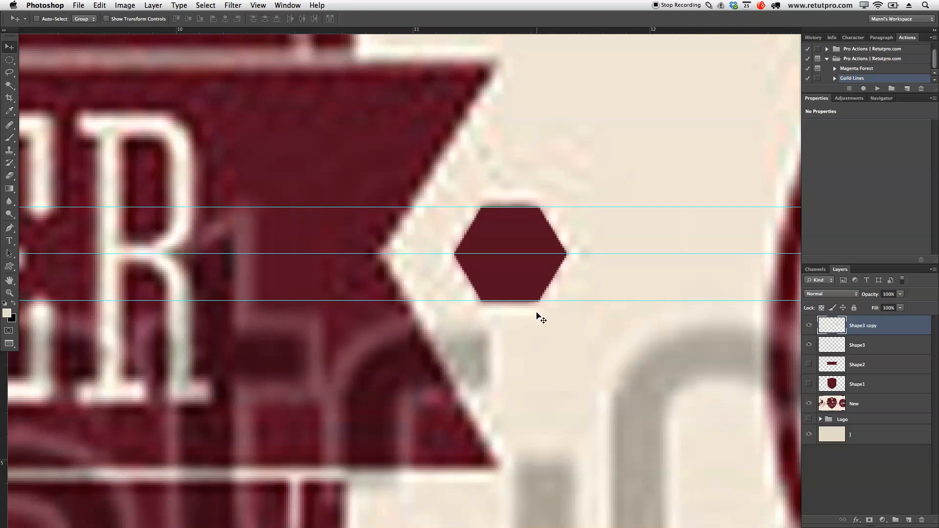
Show the Shape2 ribbon and Shape1 shield layers and hide the New reference layer
key(z)
drag(519, 332, 543, 299)
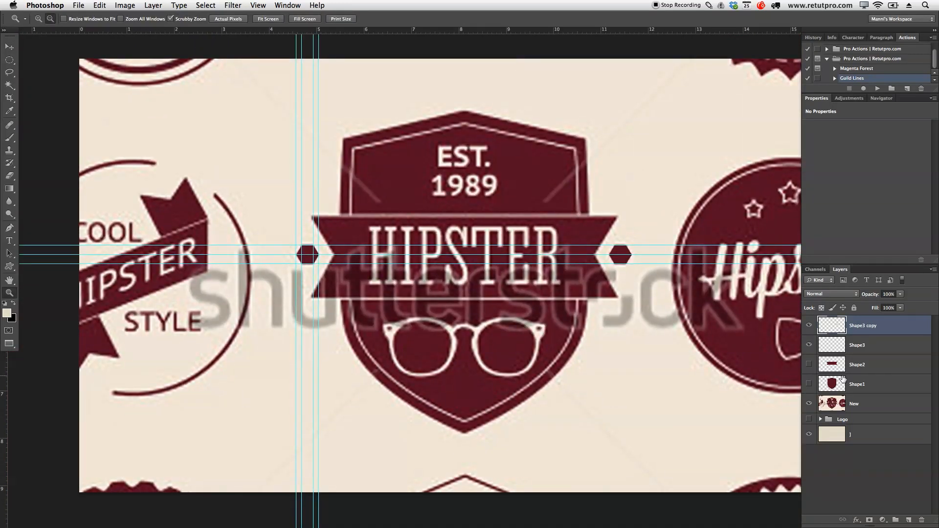
click(809, 364)
click(809, 384)
click(809, 404)
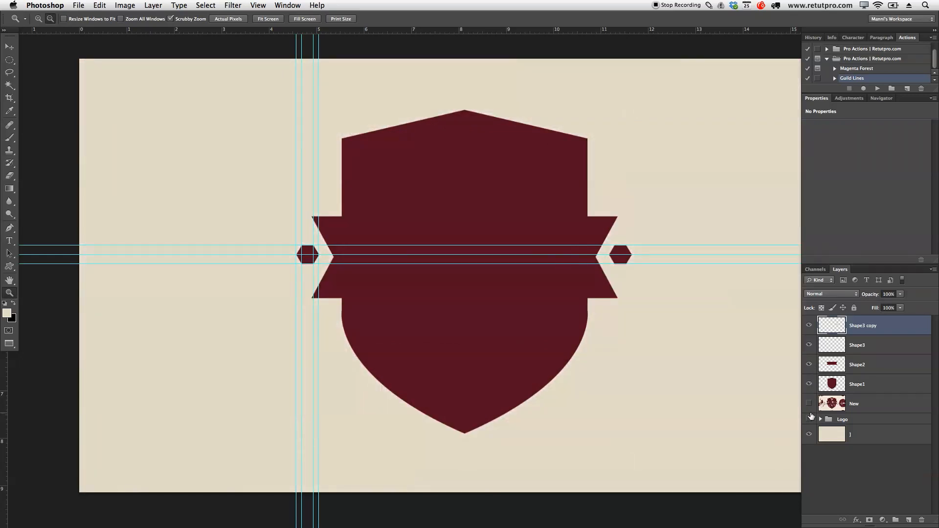
Clear the existing guides and place one horizontal guide through the inner point of the ribbon's left notch
click(254, 6)
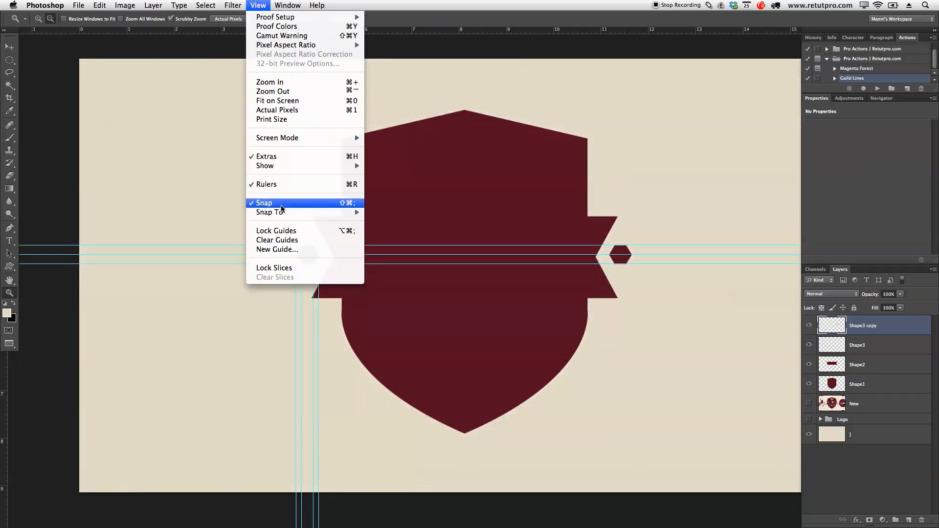
click(283, 239)
drag(516, 298, 468, 280)
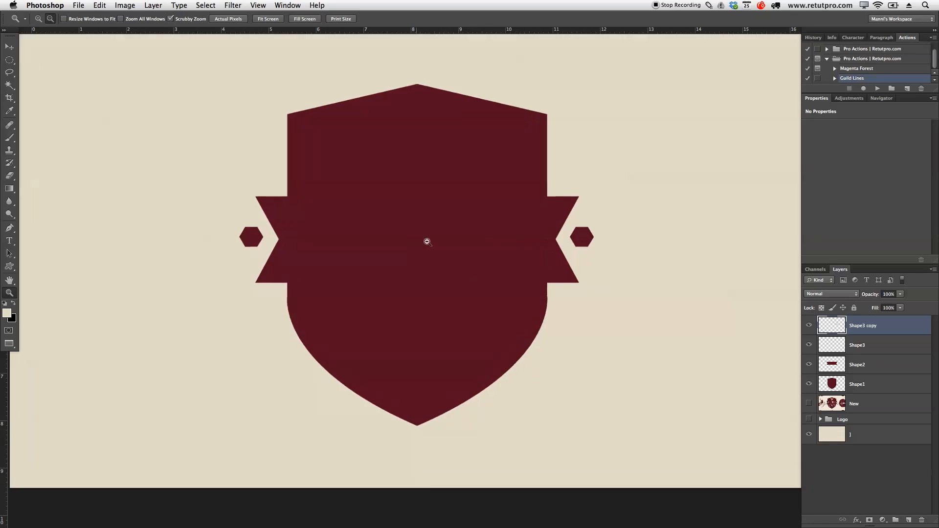
scroll(428, 241, up, 2)
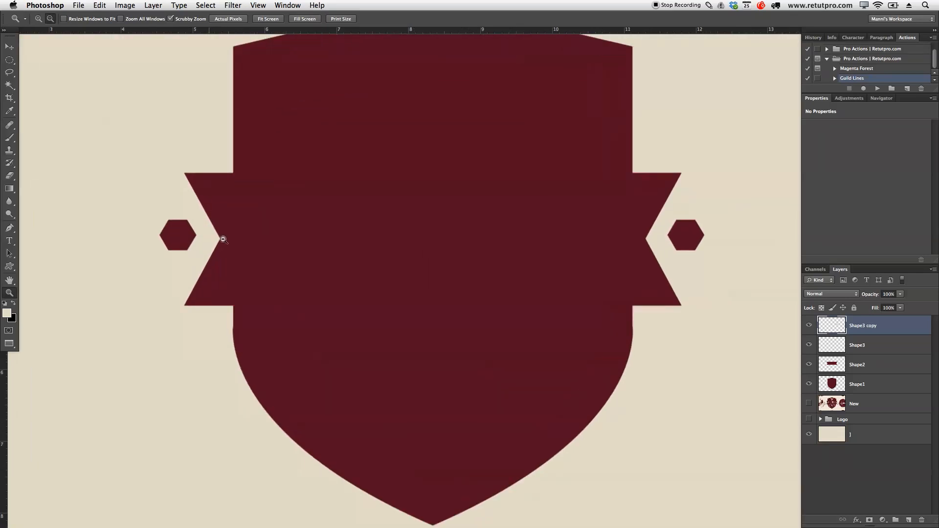
scroll(221, 240, up, 2)
drag(304, 31, 302, 238)
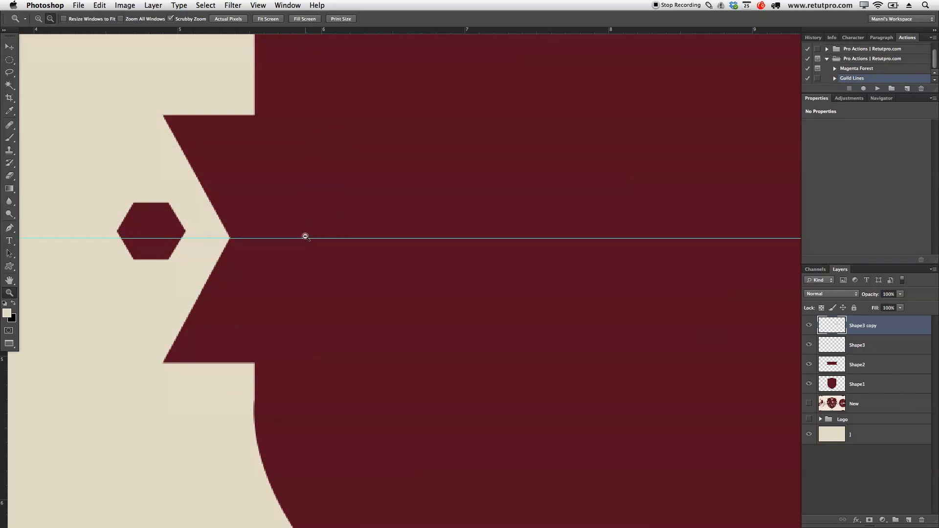
Select both hexagon layers, Shape3 and Shape3 copy, and nudge them down until they are centred on the guide
click(891, 347)
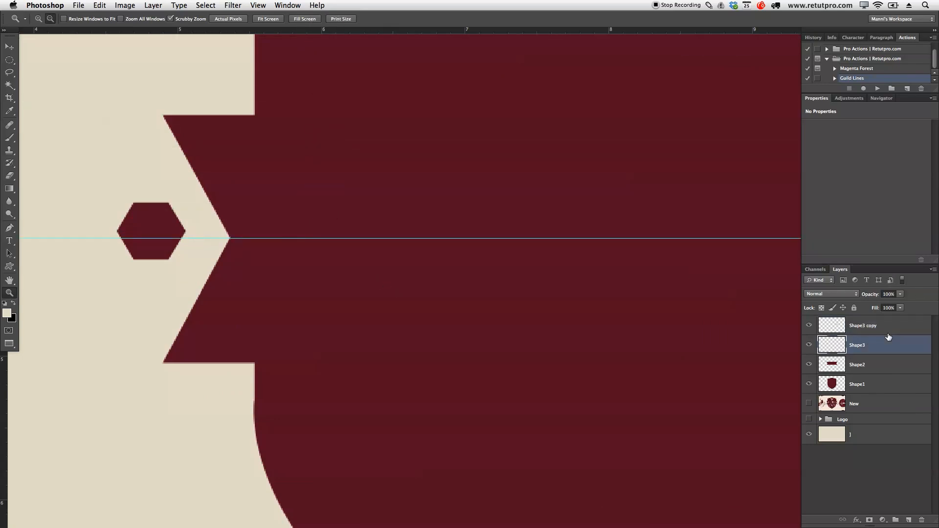
shift+click(878, 331)
key(v)
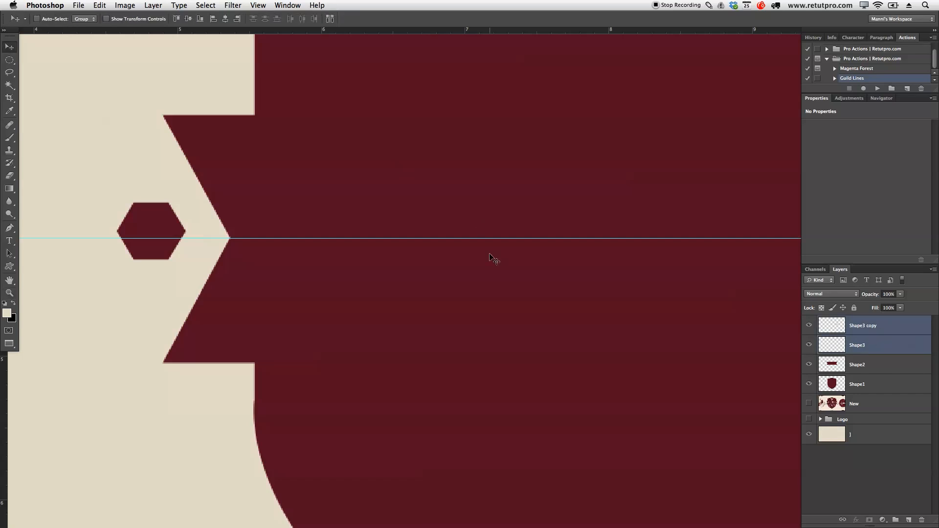
key(Down)
key(Down)
key(Down)
key(Down)
key(Down)
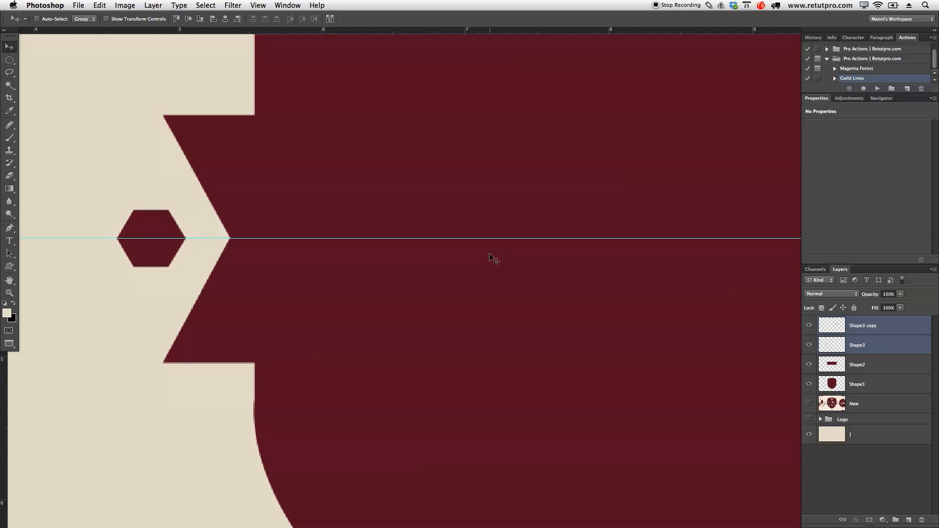
Clear the horizontal alignment guide from the canvas
key(z)
drag(533, 262, 464, 259)
drag(574, 289, 522, 278)
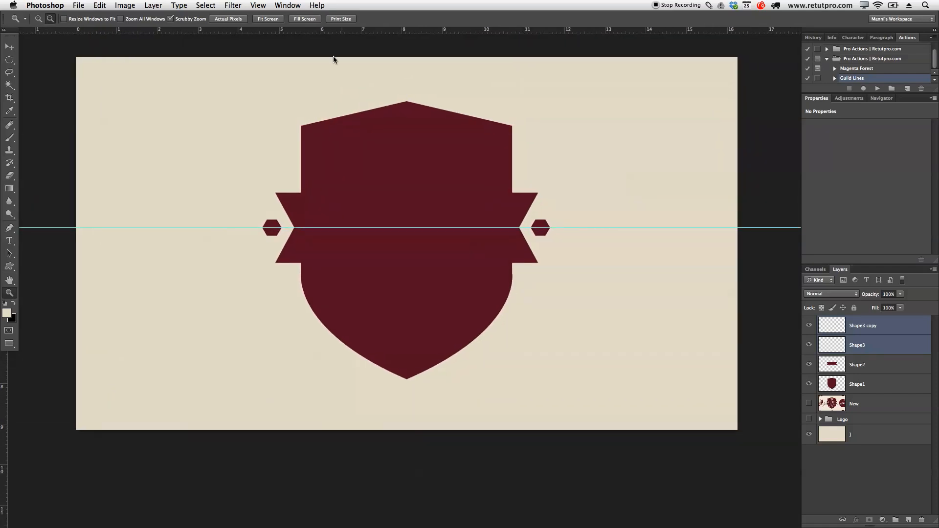
click(286, 4)
mouse_move(261, 4)
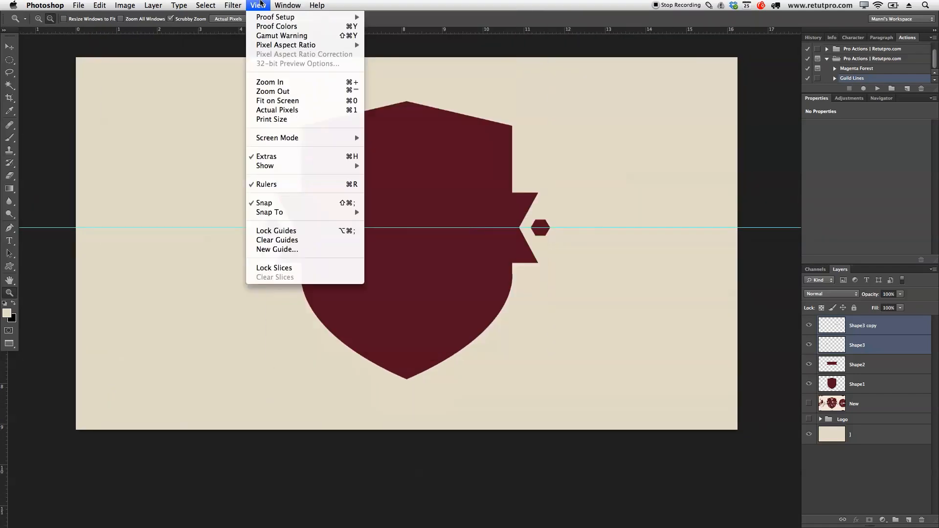
click(277, 240)
mouse_move(458, 264)
mouse_down()
mouse_move(465, 253)
mouse_move(474, 267)
mouse_up()
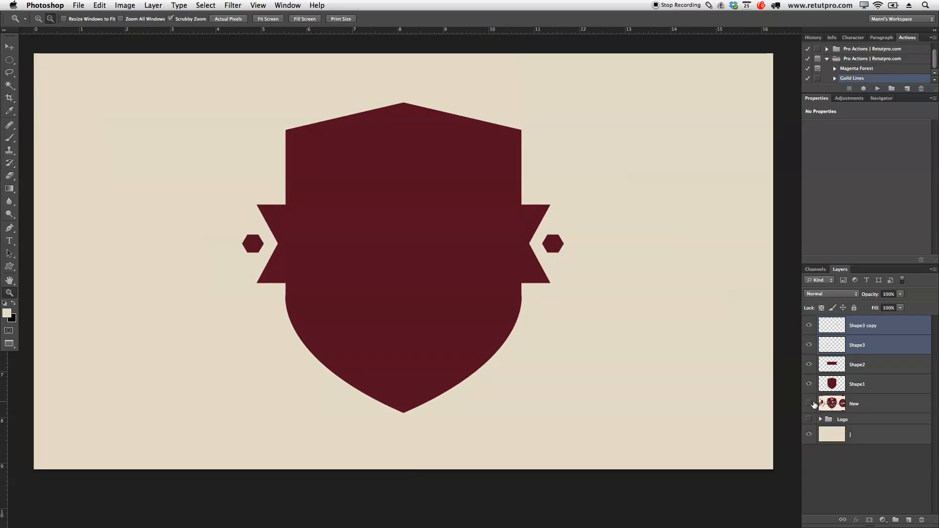
Show the New reference layer, select it, and move its artwork out to the right from behind the traced badge
click(810, 404)
key(v)
drag(573, 345, 741, 345)
key(super+z)
super+click(774, 385)
drag(602, 302, 736, 315)
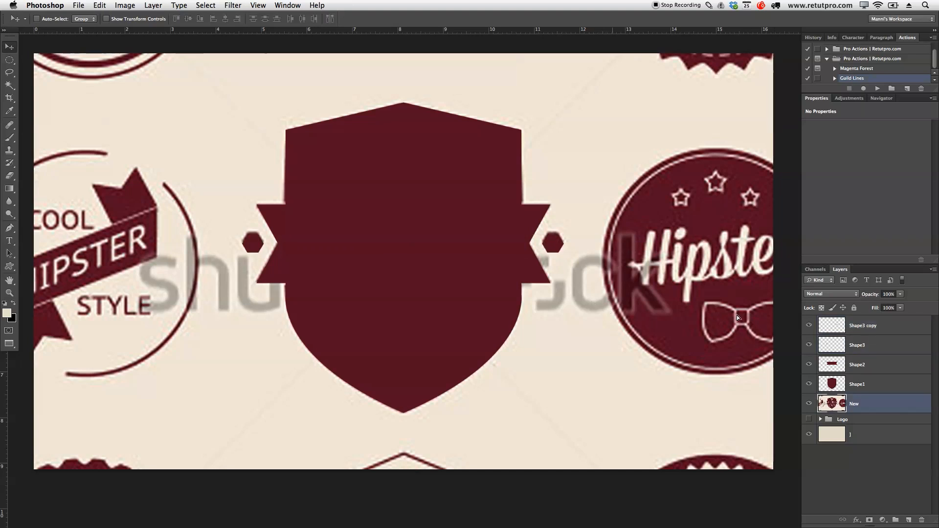
drag(629, 316, 732, 353)
drag(660, 374, 692, 376)
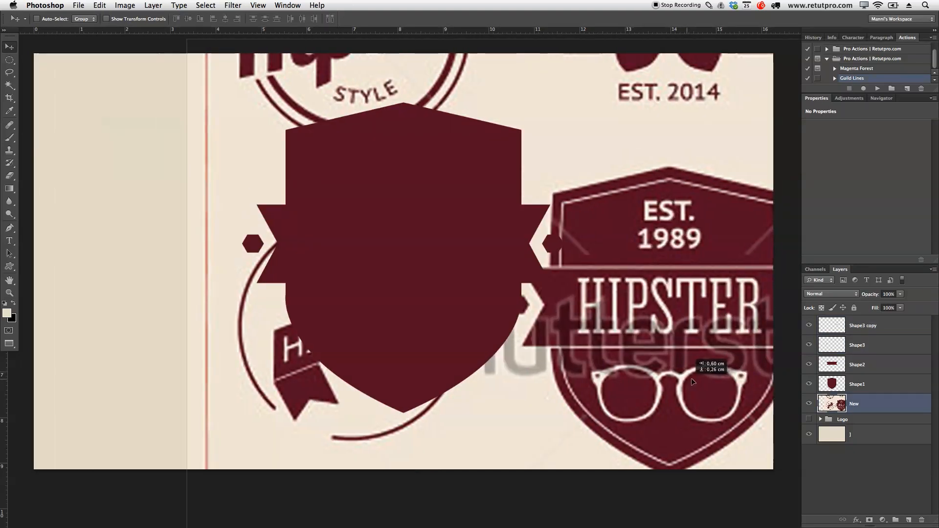
Scale the New reference image to about 52% and place its Hipster shield in the canvas's lower-left corner
key(z)
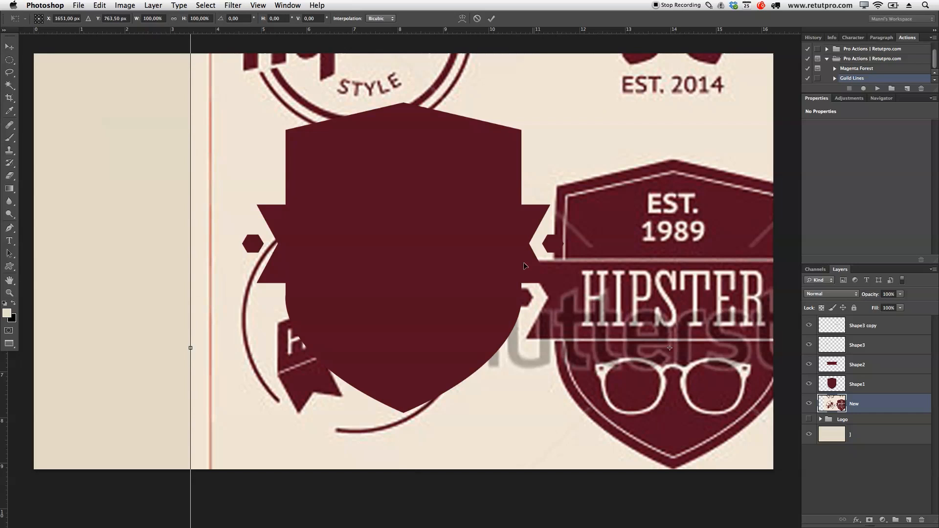
alt+click(438, 189)
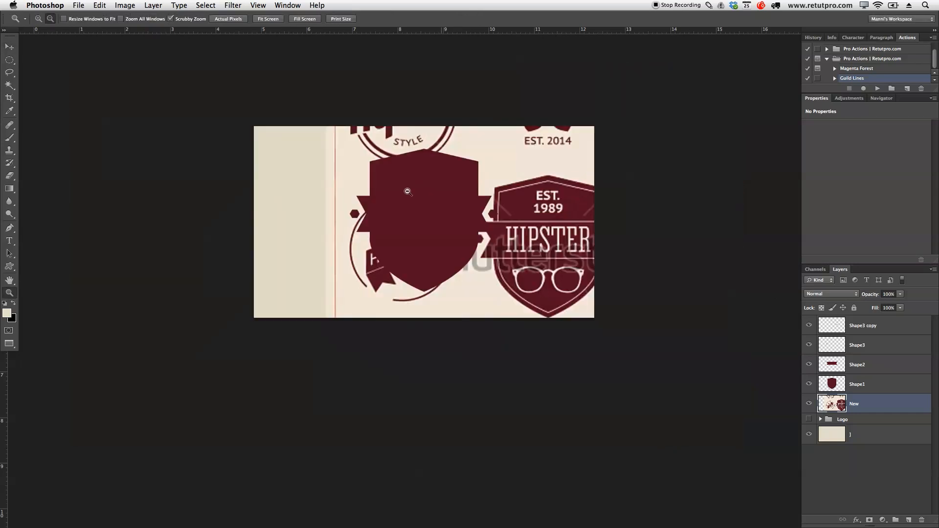
key(ctrl+t)
drag(332, 488, 194, 363)
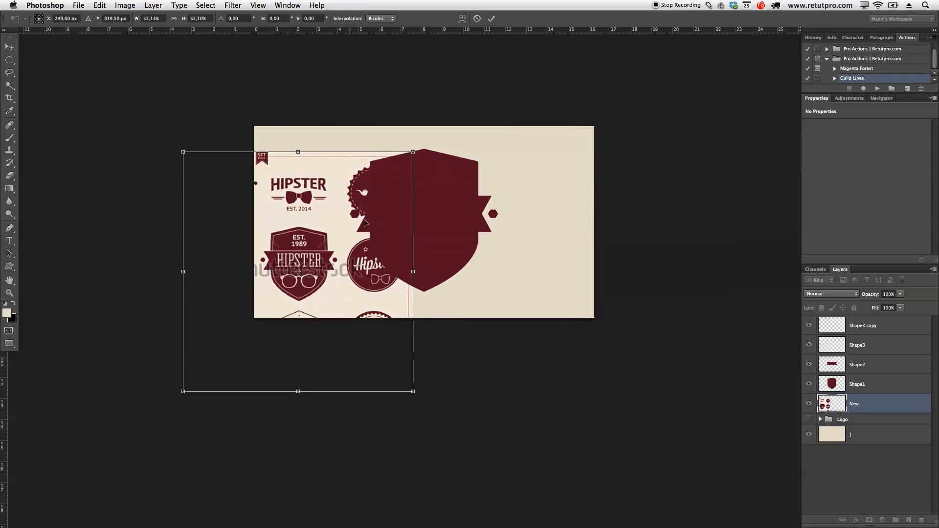
click(490, 19)
Delete the reference artwork beside and above the small Hipster shield with rectangular selections, leaving nothing selected
key(z)
key(m)
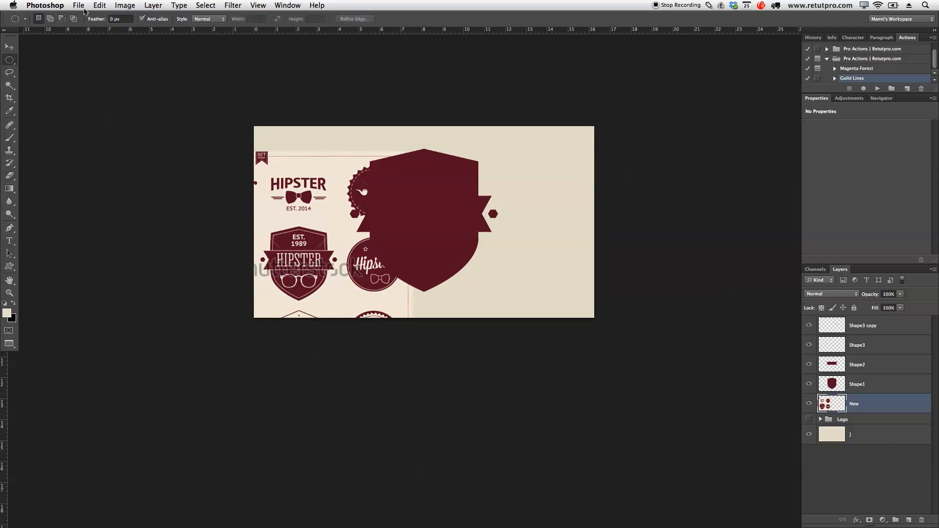
drag(12, 63, 38, 57)
drag(470, 140, 343, 352)
key(Delete)
drag(251, 89, 389, 220)
key(Delete)
key(super+d)
Duplicate the Shape1 shield layer and name the copy Shape4
key(z)
drag(384, 278, 417, 280)
drag(479, 263, 459, 372)
drag(565, 323, 540, 329)
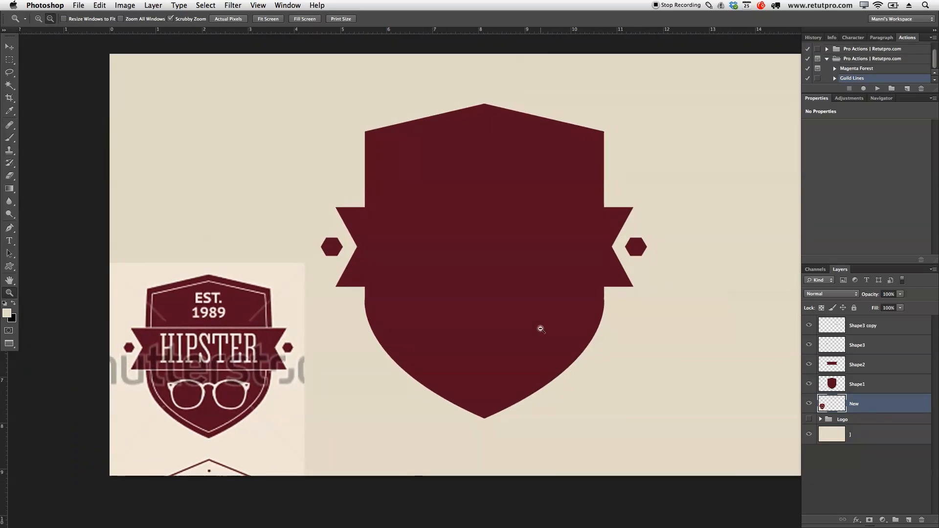
drag(633, 342, 610, 342)
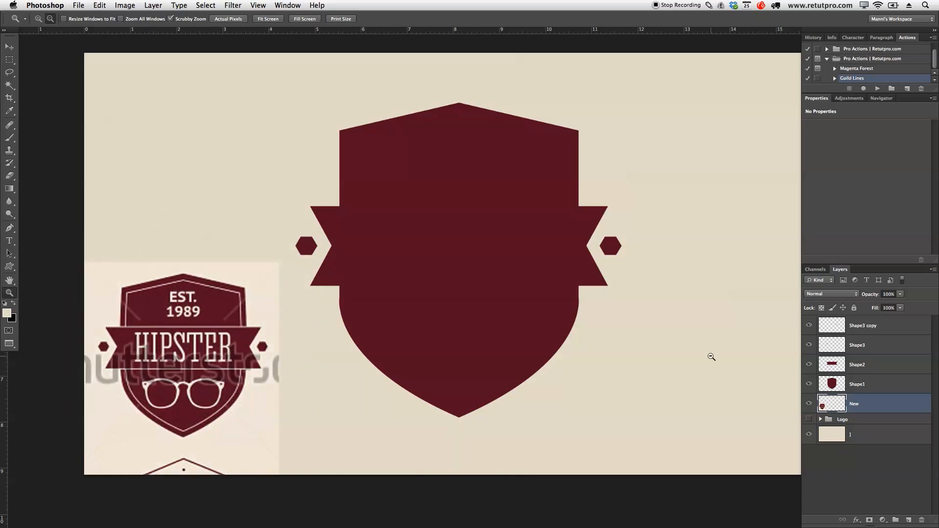
click(879, 390)
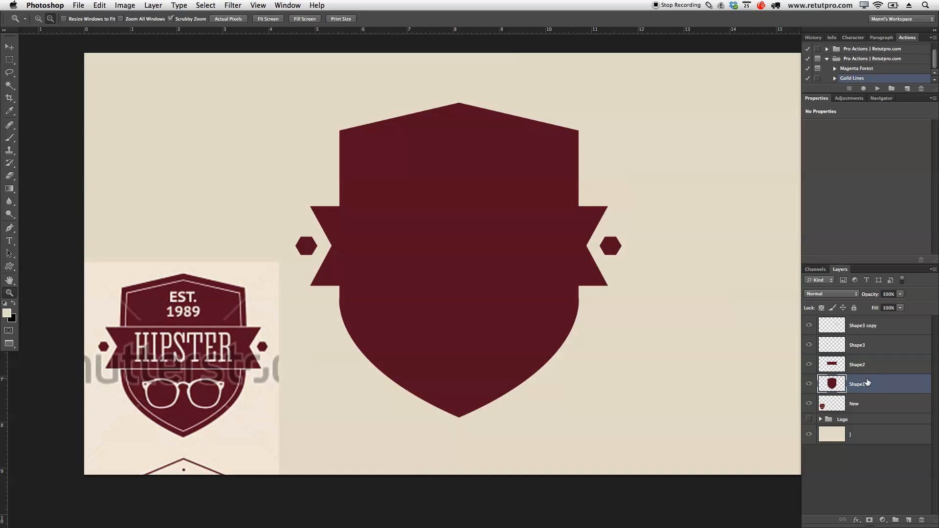
key(super+j)
double_click(870, 383)
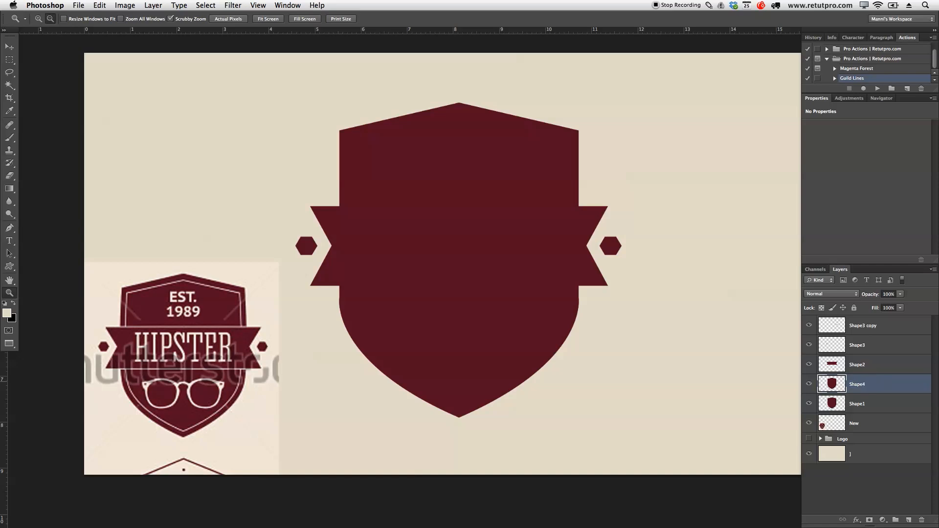
Add a Stroke style to Shape4 using the beige e6dfcd sampled from the canvas background
double_click(885, 387)
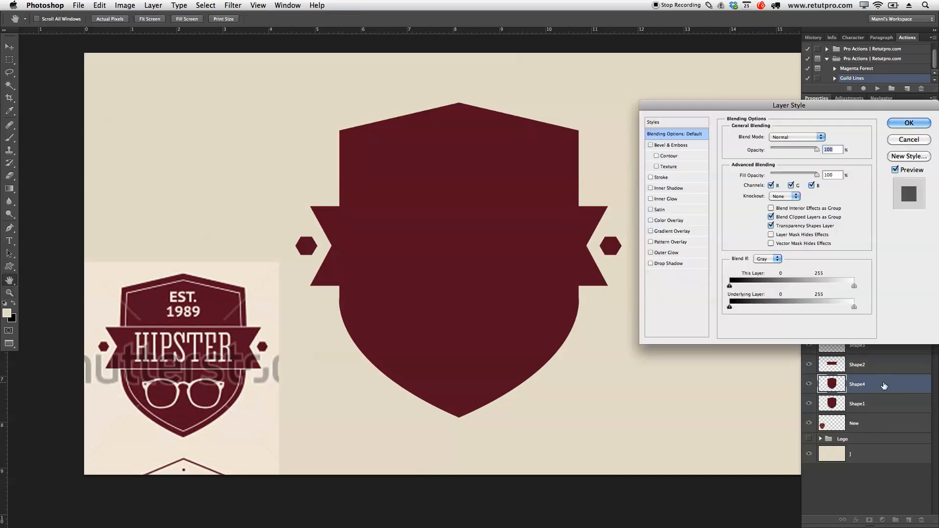
click(660, 178)
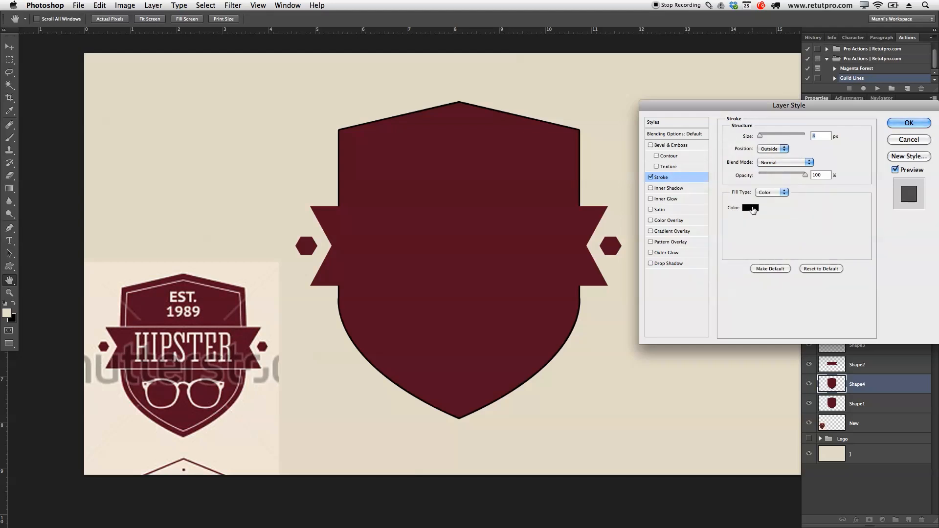
click(753, 210)
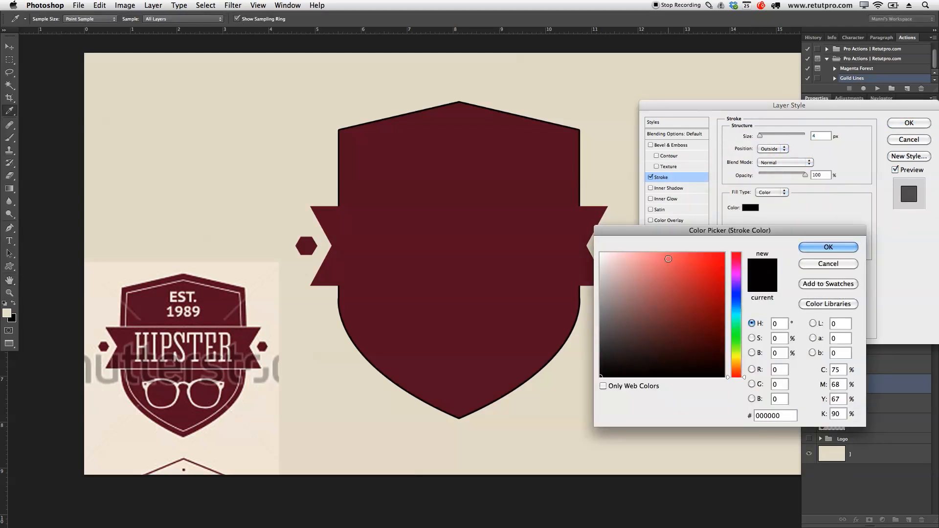
drag(674, 234, 687, 233)
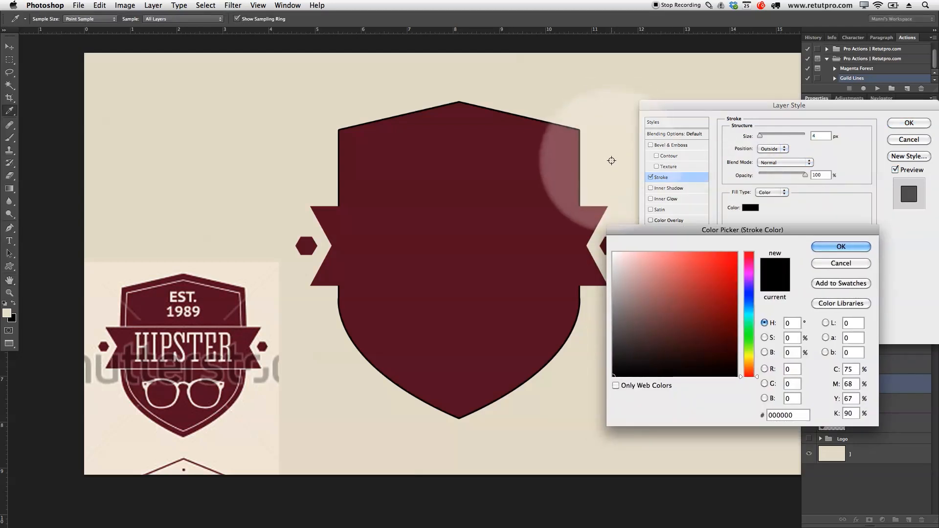
click(611, 157)
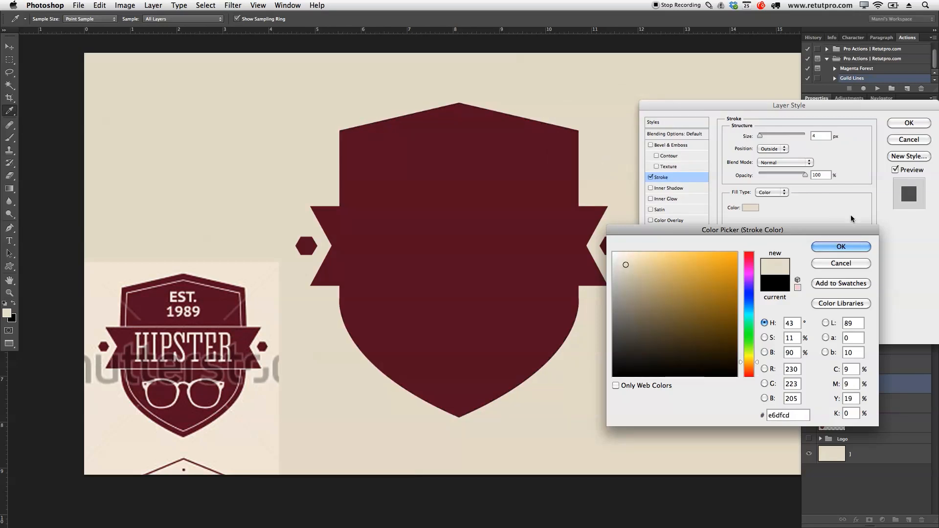
click(841, 248)
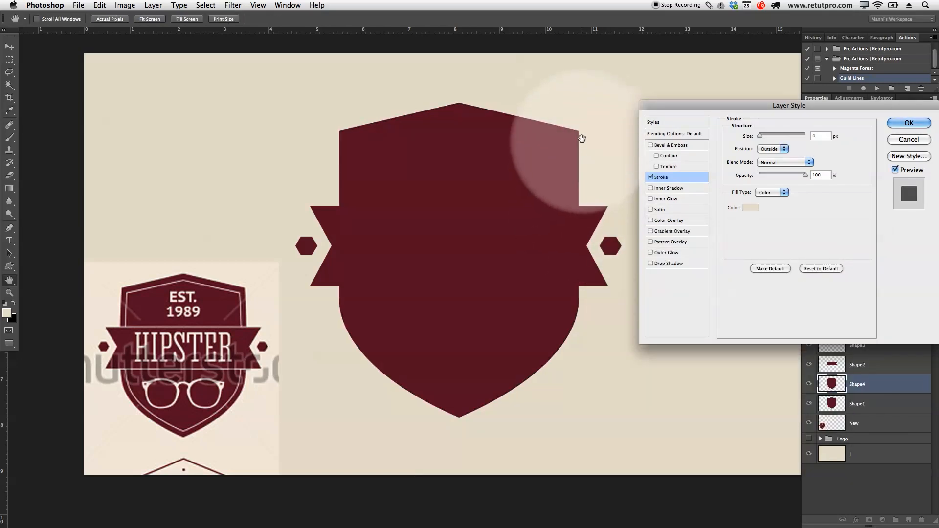
Set Shape4's stroke position to Inside and its size to 6 px, and apply the layer style
click(778, 151)
click(771, 148)
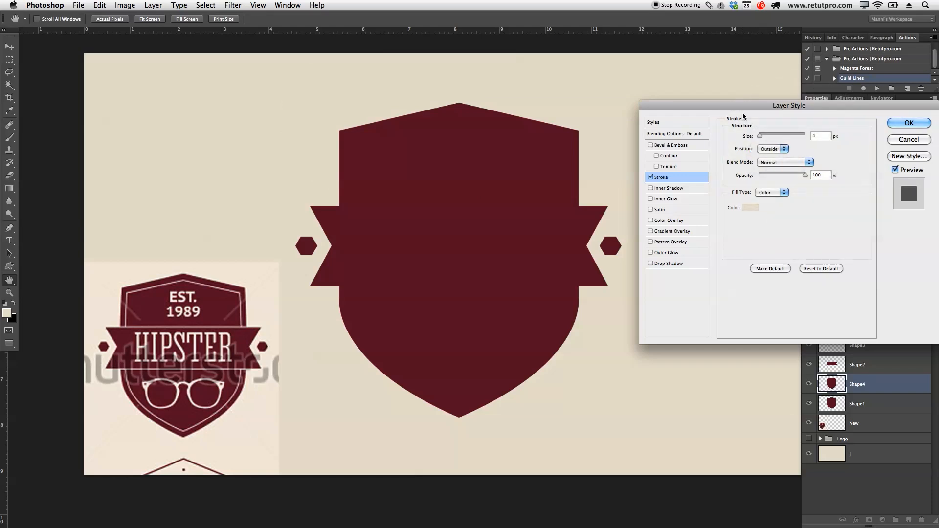
click(779, 151)
click(768, 155)
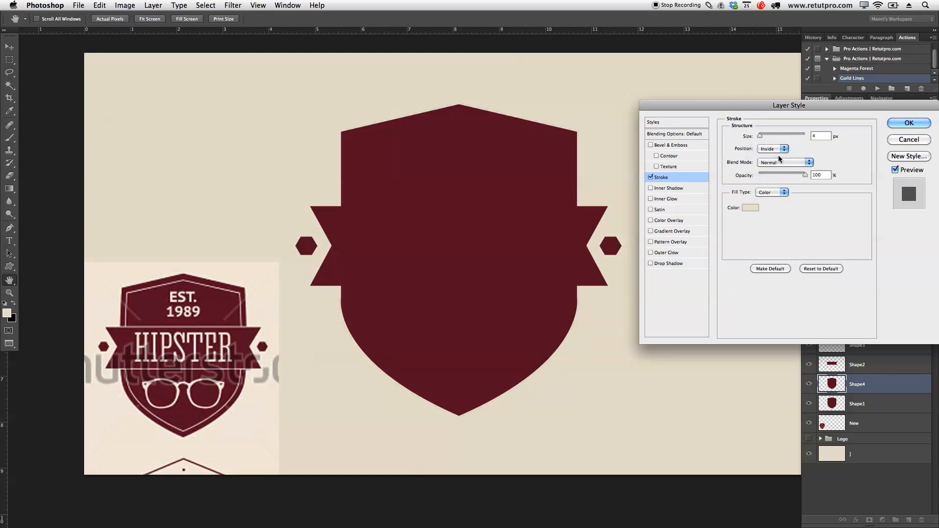
double_click(826, 136)
text(6)
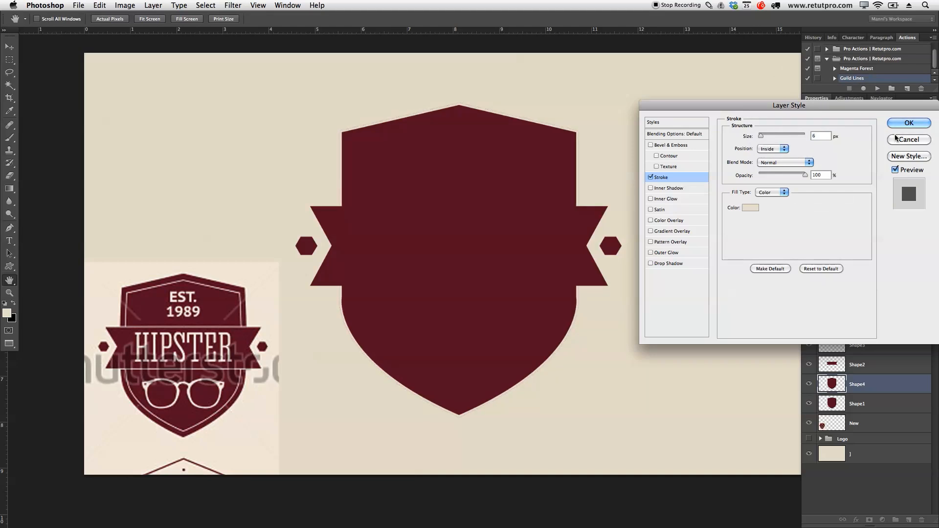
click(907, 123)
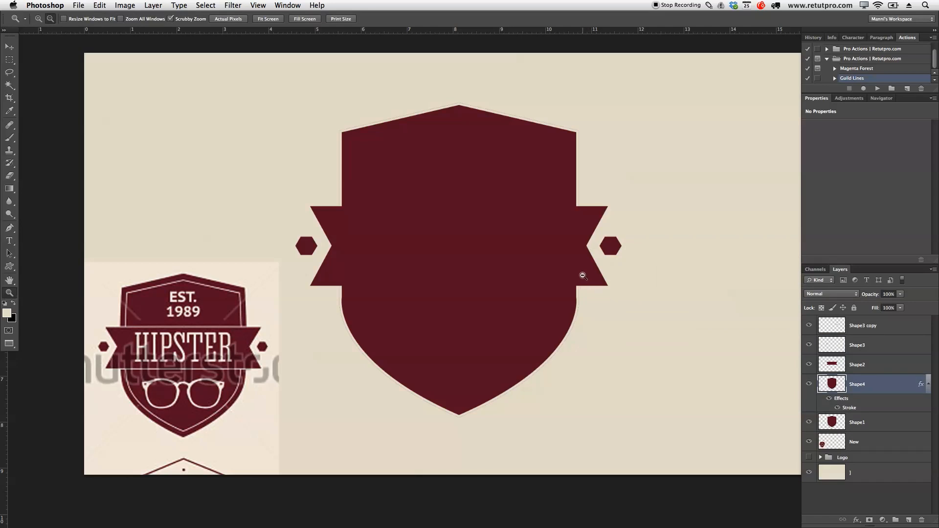
Scale the Shape4 shield down to about 96% with Free Transform, keeping its lower-left corner fixed
key(super+t)
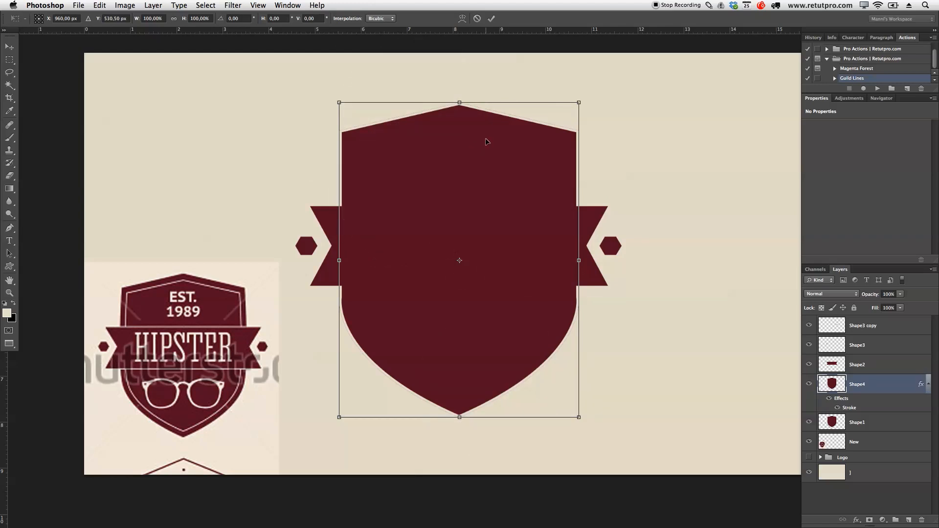
drag(579, 104, 569, 122)
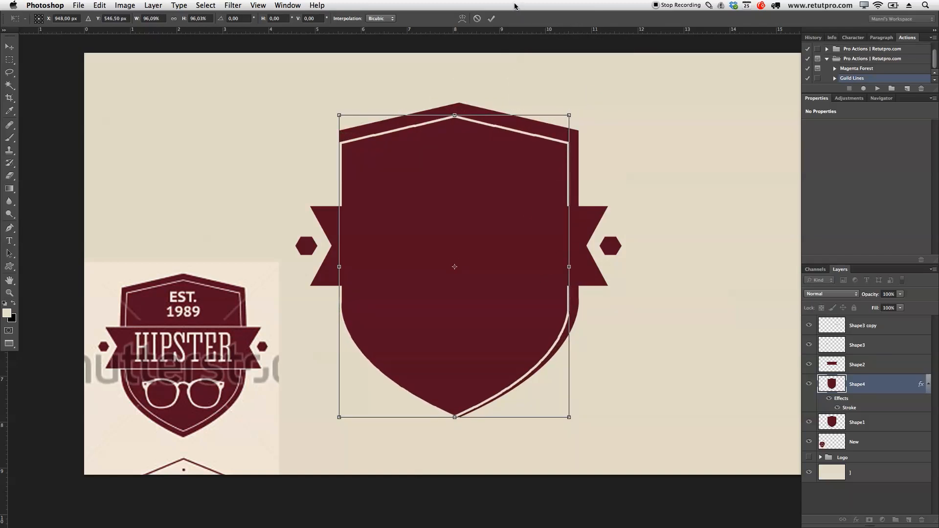
click(491, 19)
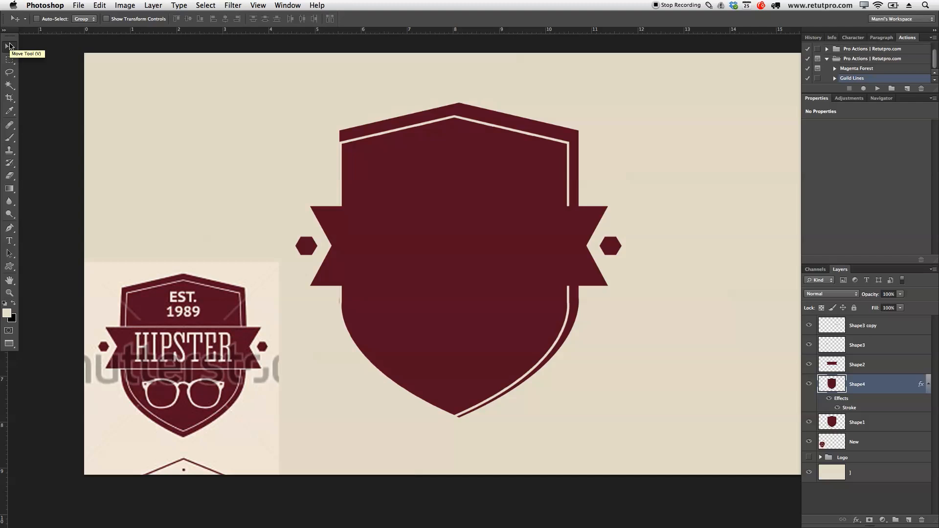
Nudge Shape4 right and up until its outline sits evenly inside the maroon shield
key(Right)
key(Right)
key(Right)
key(Right)
key(Right)
key(Right)
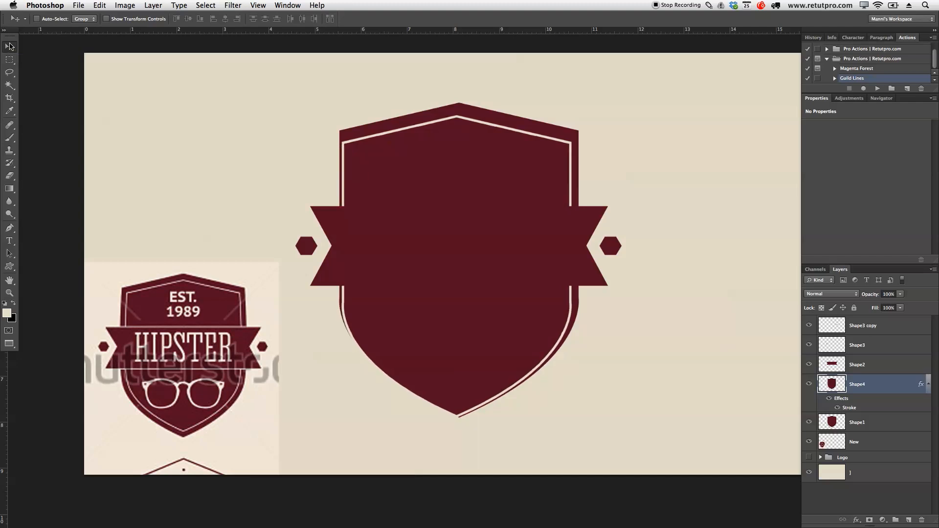
key(Right)
key(Right)
key(Right)
key(Right)
key(Up)
key(Up)
key(Up)
key(Up)
key(Up)
key(Up)
key(Up)
key(Up)
key(Up)
key(Up)
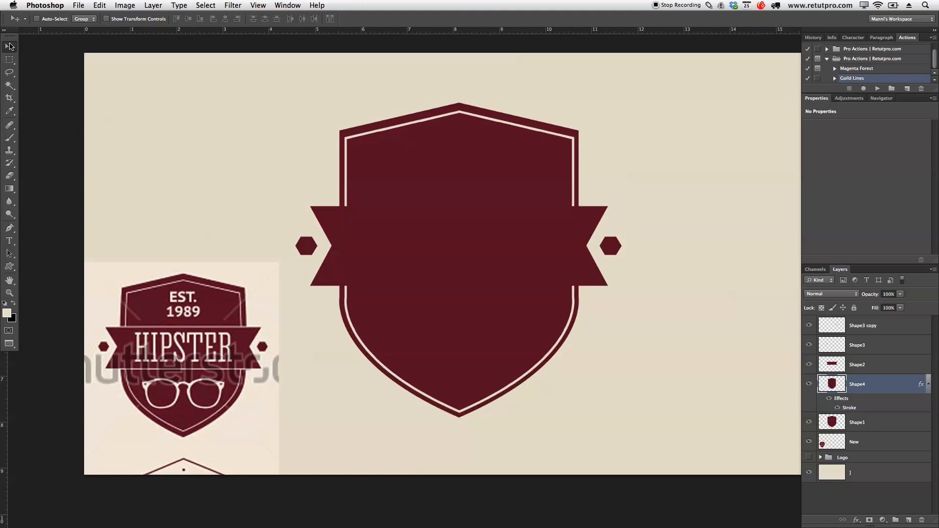
key(Up)
key(Up)
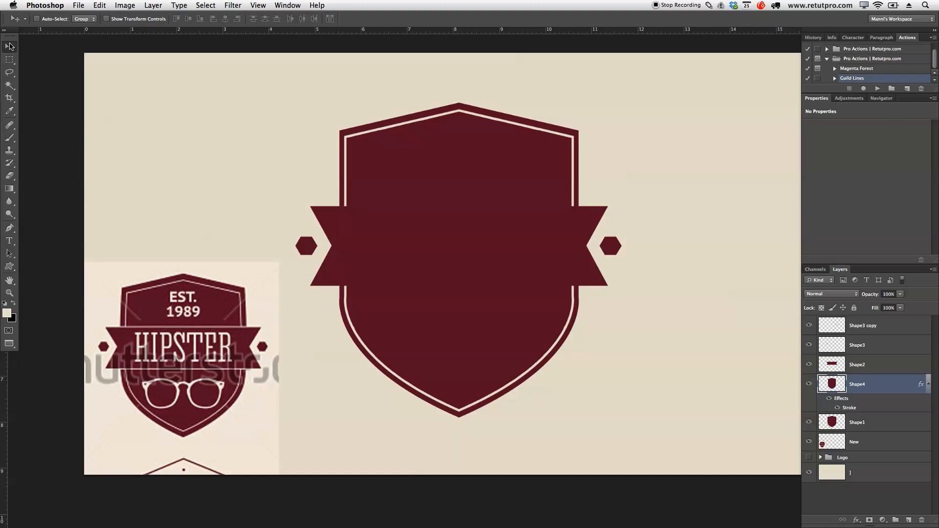
Shrink Shape4 proportionally again to about 97% to widen the margin around the inner outline
key(ctrl+t)
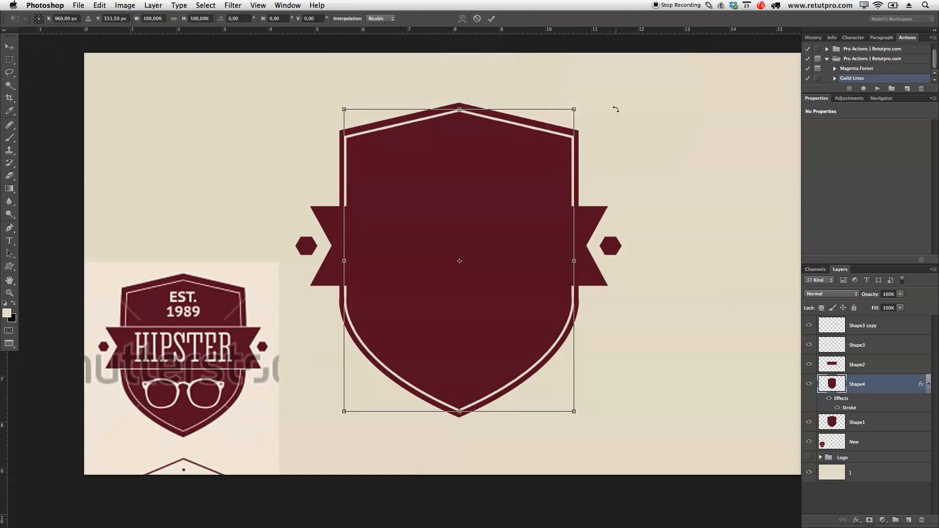
drag(574, 110, 567, 118)
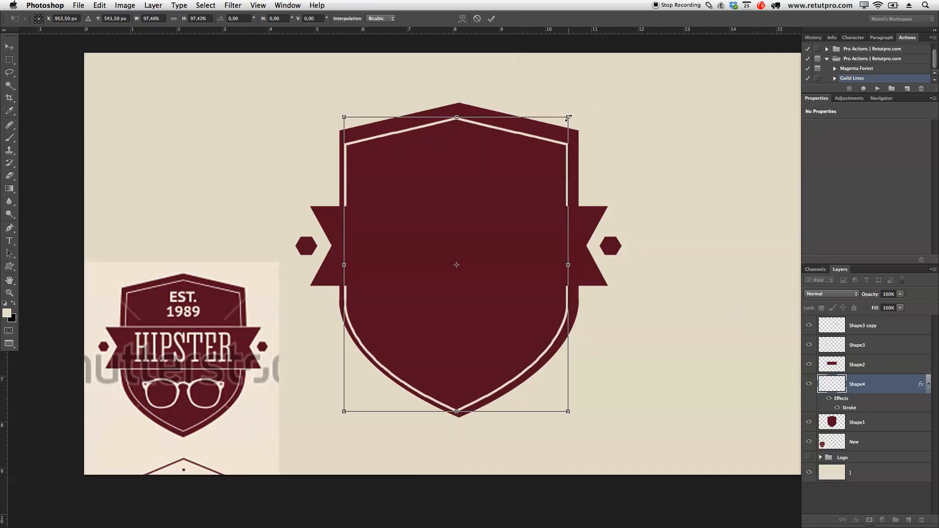
click(492, 19)
Re-centre the reduced Shape4 outline within the shield by nudging it up and right
key(Up)
key(Up)
key(Up)
key(Up)
key(Up)
key(Up)
key(Up)
key(Up)
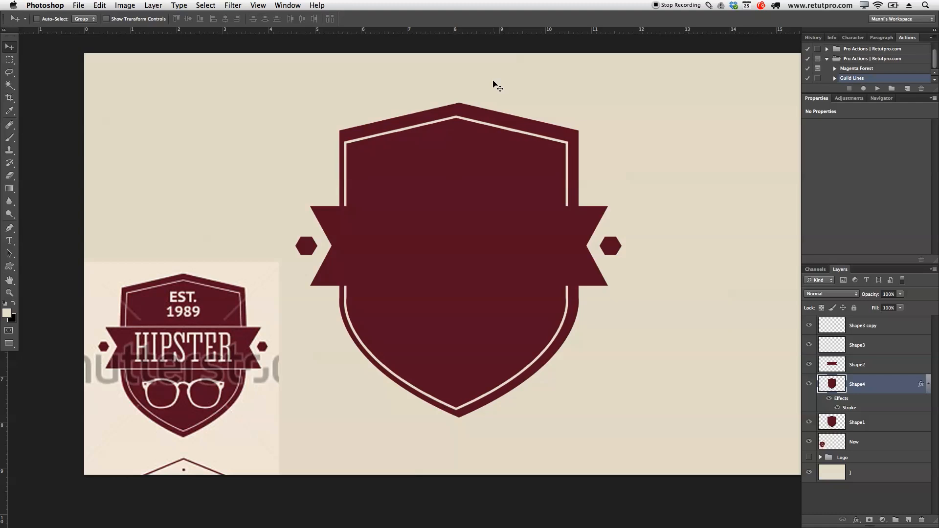
key(Right)
key(Right)
key(Right)
key(Right)
key(Right)
key(Right)
key(Right)
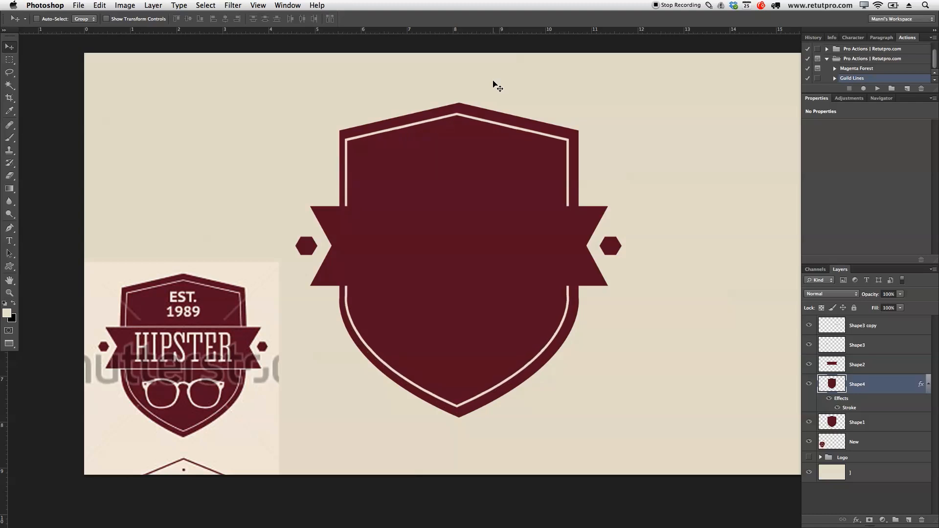
key(Right)
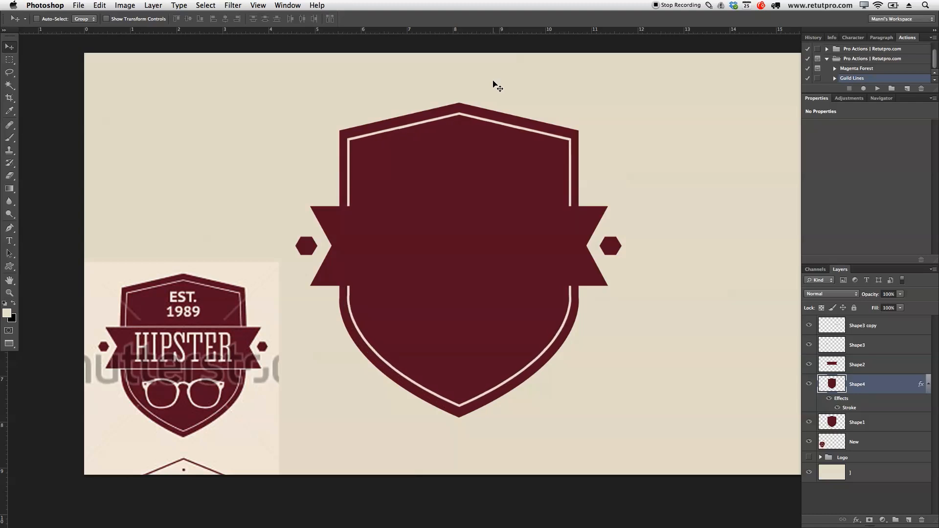
key(Right)
key(Up)
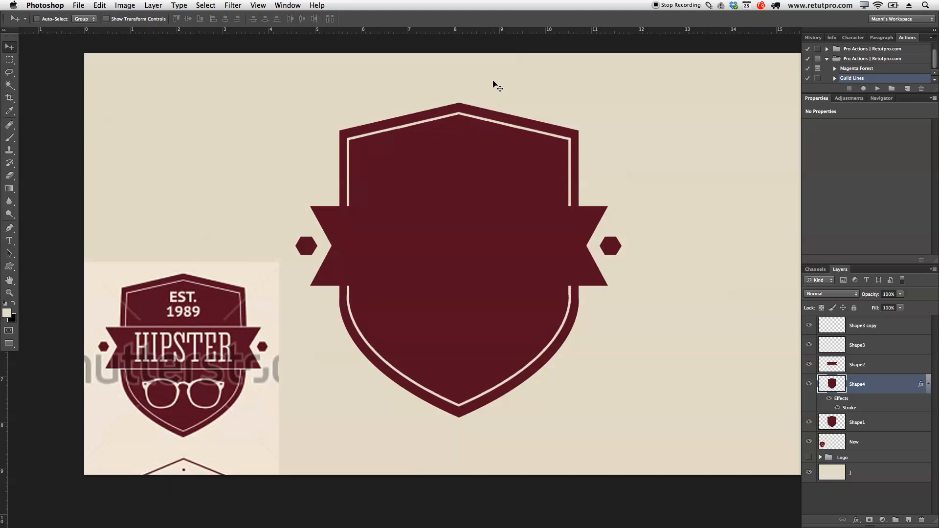
Run the Guild Lines action, inspect the outline's alignment at the shield's peak, and clear the guides
click(877, 89)
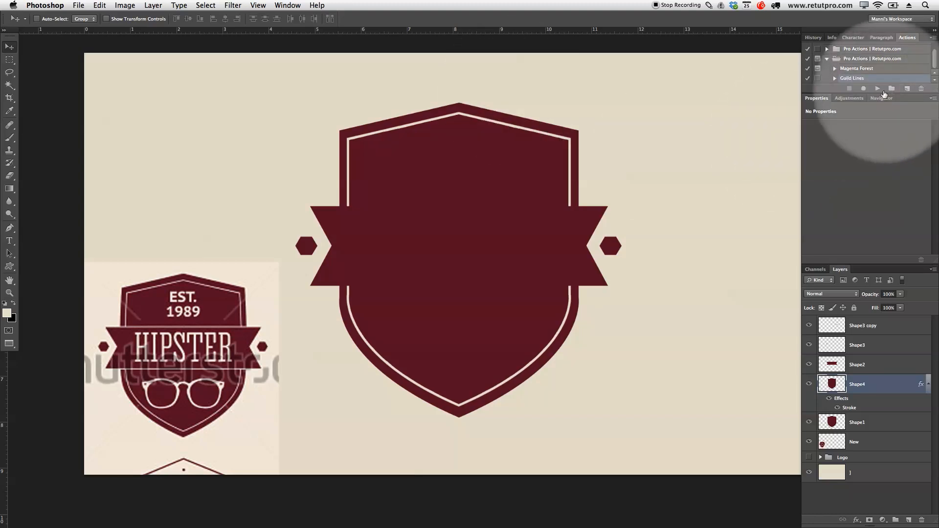
key(z)
drag(477, 124, 544, 237)
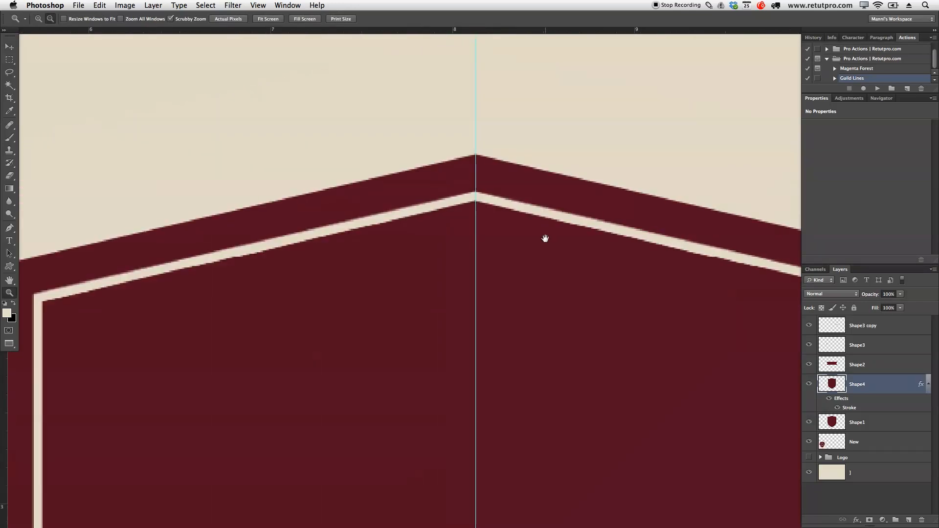
alt+click(502, 231)
alt+click(518, 210)
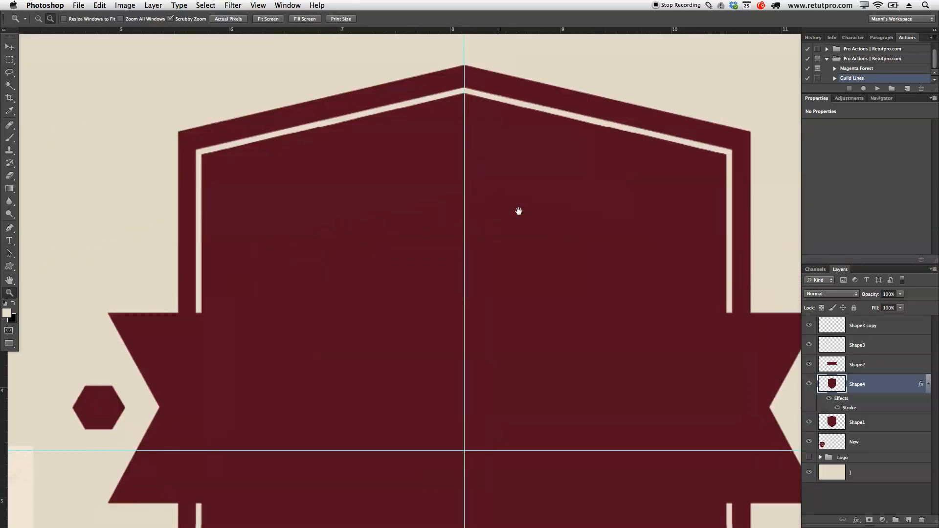
alt+click(556, 273)
alt+click(568, 336)
drag(568, 336, 543, 293)
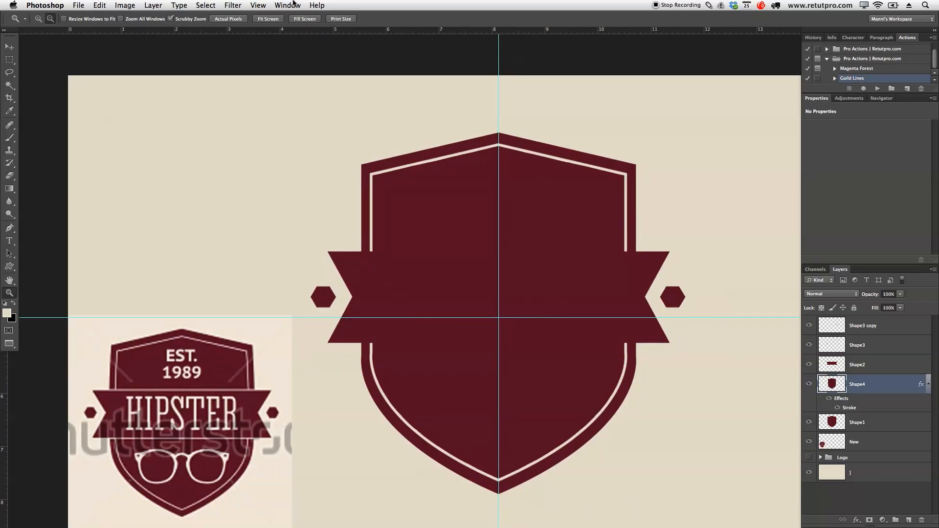
click(287, 5)
click(304, 241)
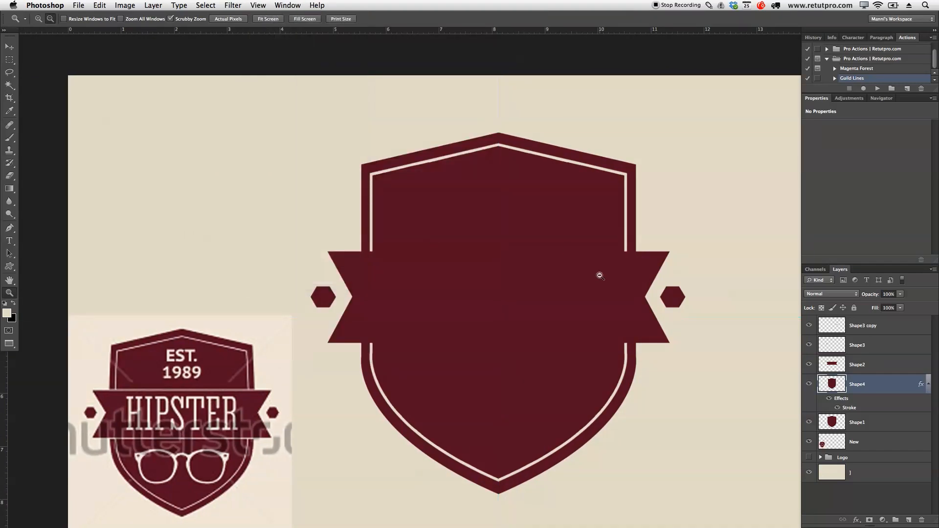
Add a Stroke style to the Shape2 ribbon layer using the beige e6dfcd sampled from the canvas background
alt+click(598, 273)
alt+click(574, 274)
scroll(572, 296, right, 4)
scroll(573, 295, down, 3)
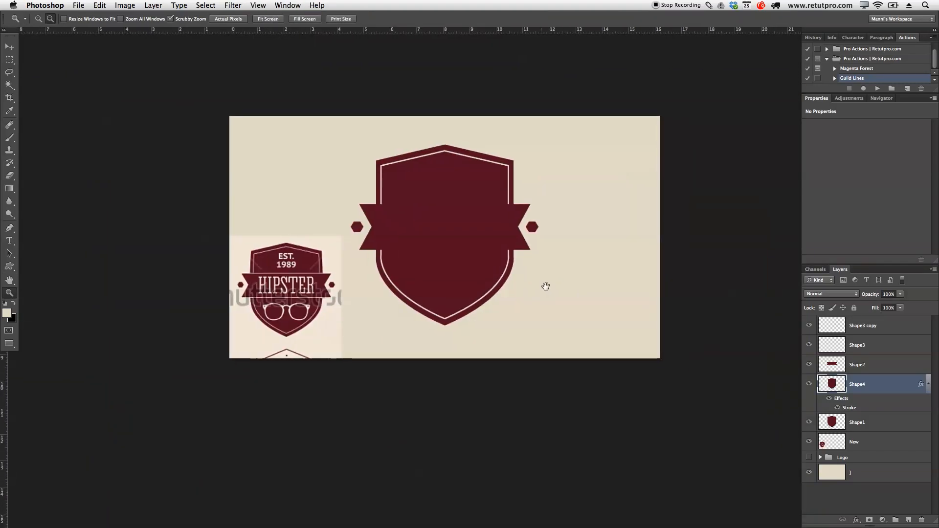
drag(510, 287, 523, 287)
drag(560, 309, 538, 307)
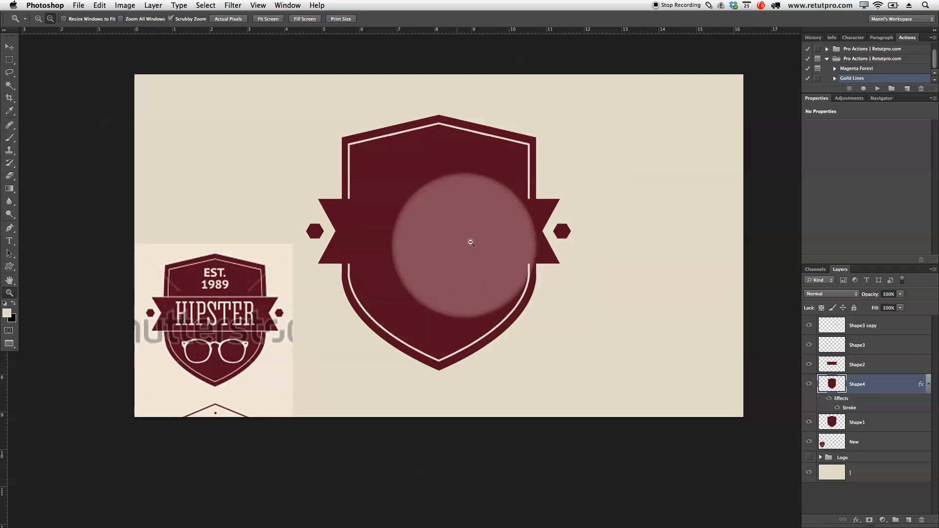
click(878, 367)
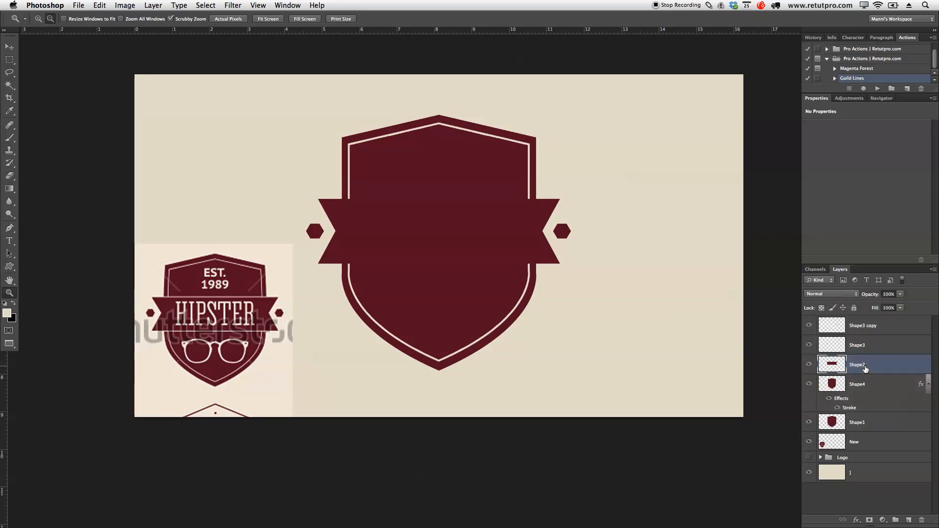
double_click(889, 367)
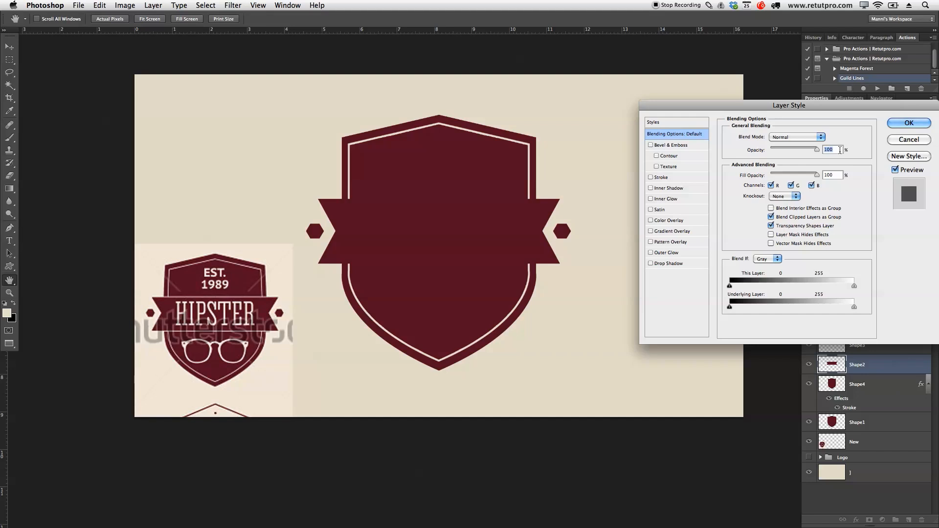
click(659, 178)
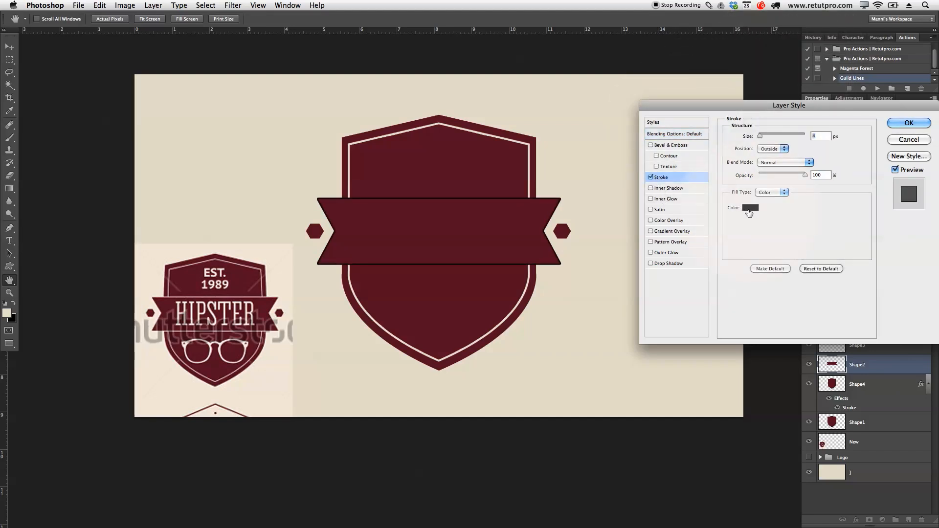
click(750, 208)
click(614, 204)
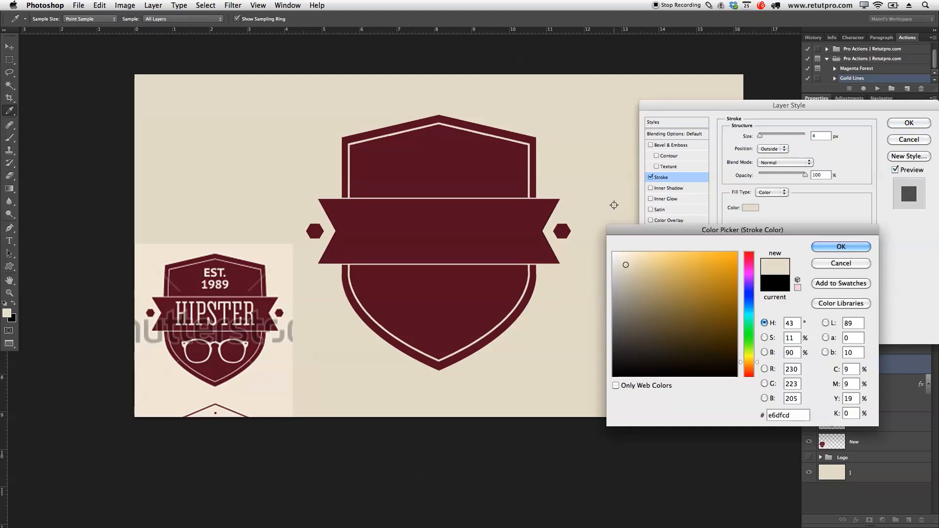
click(824, 248)
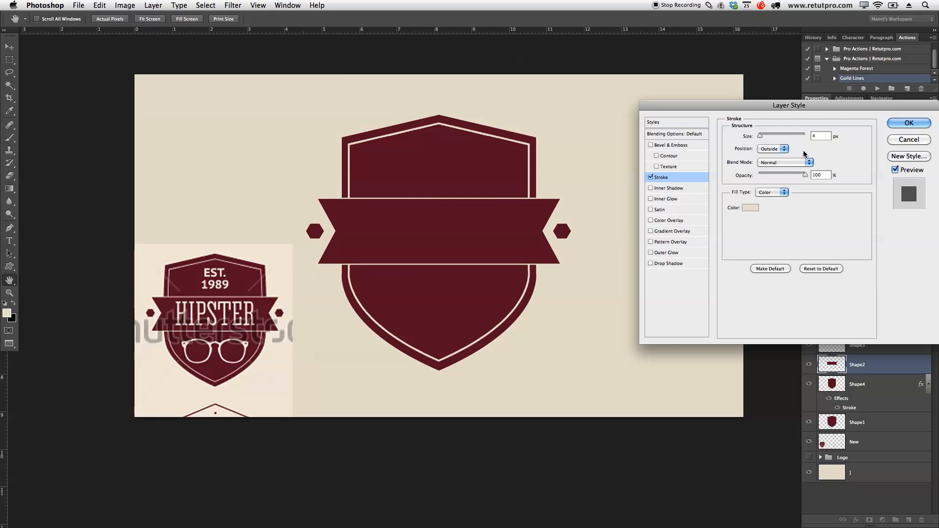
Set the ribbon's stroke size to 6 px and its position to Inside, and apply the layer style
double_click(819, 132)
text(6)
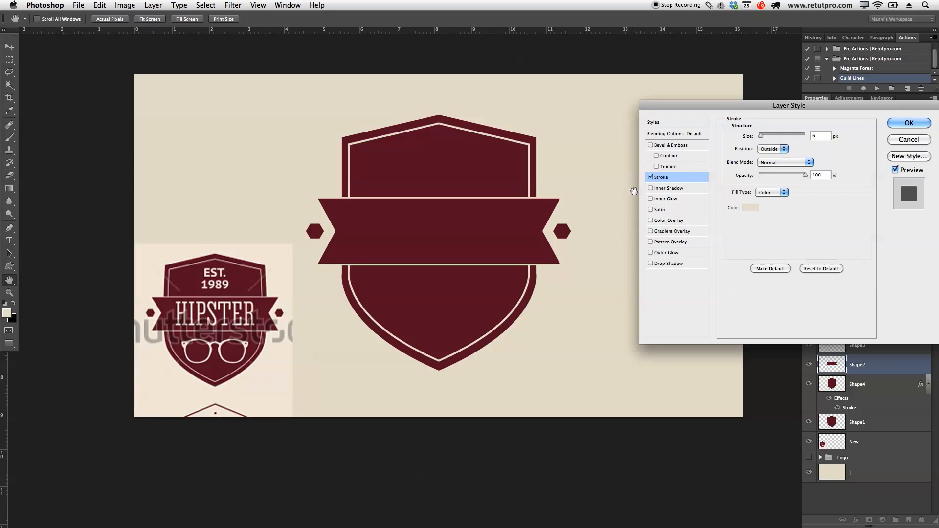
click(777, 149)
click(776, 155)
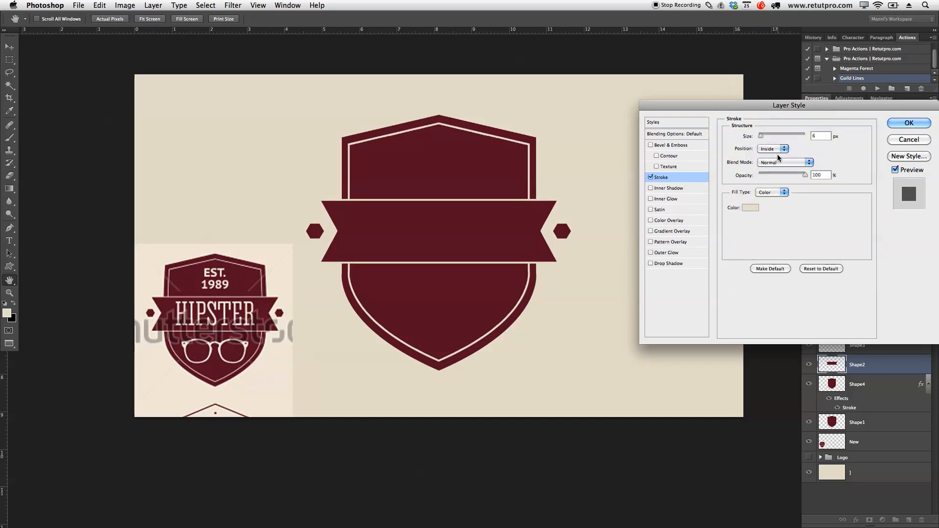
click(914, 123)
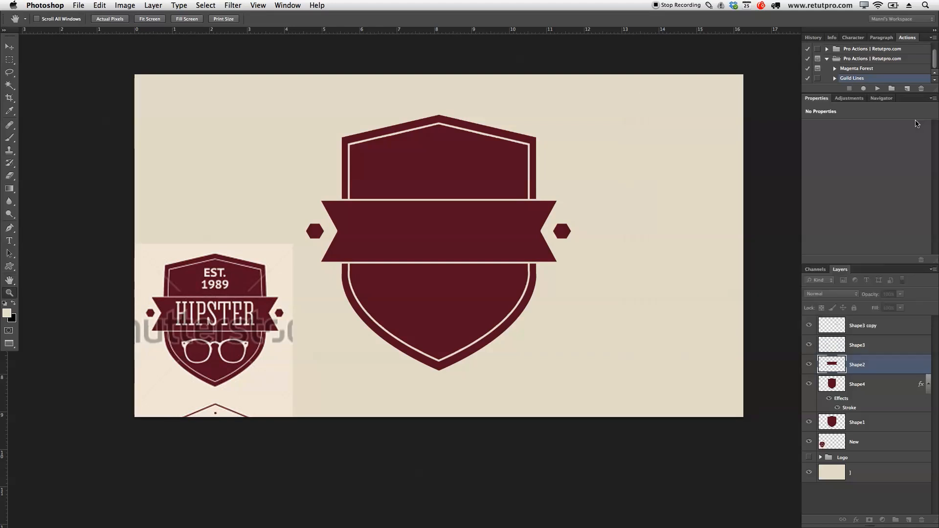
Group the layers from Shape3 copy down to Shape1 and name the group Shape
alt+click(504, 223)
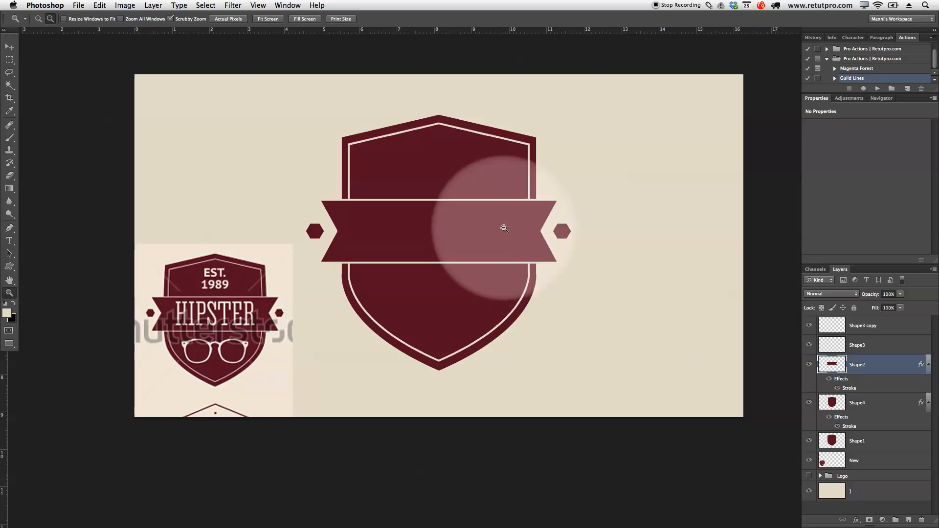
click(902, 332)
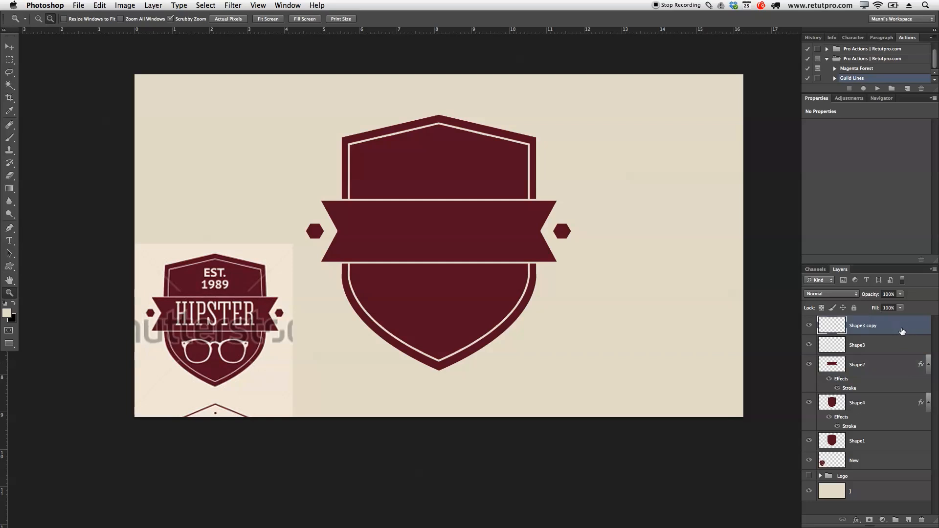
shift+click(879, 442)
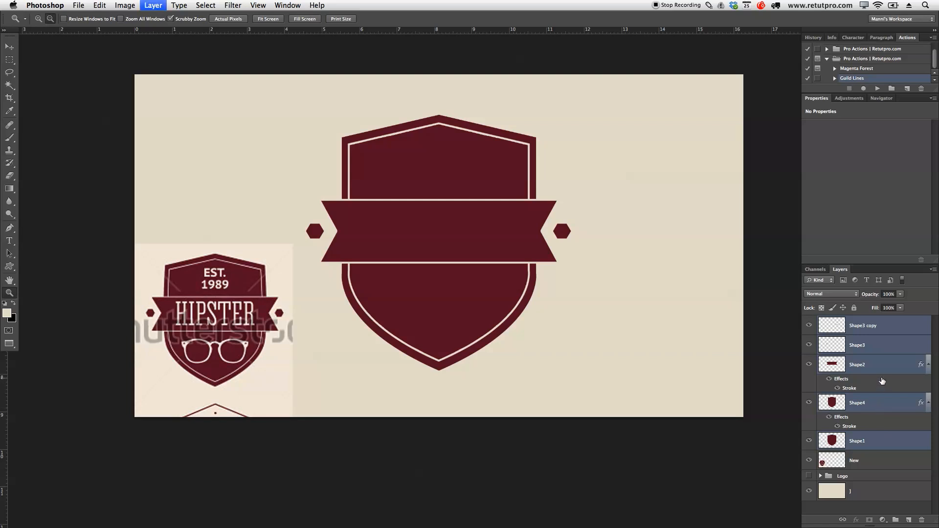
key(super+g)
double_click(846, 321)
key(BackSpace)
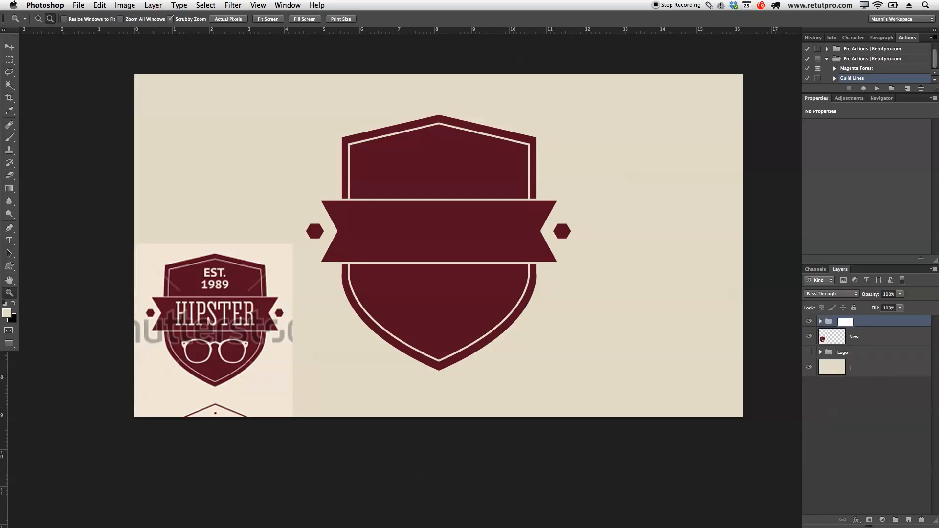
text(Shape)
key(Return)
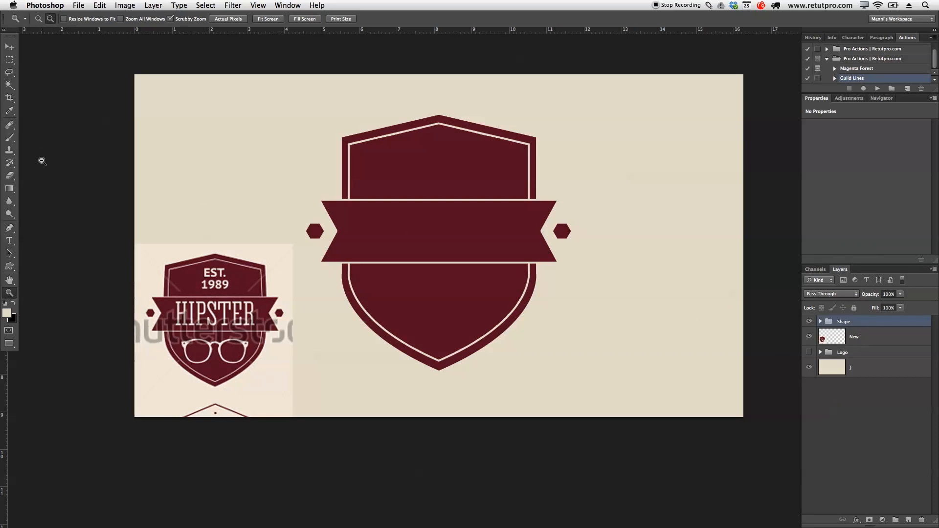
Create a text box across the upper part of the shield and enter EST. in it
key(t)
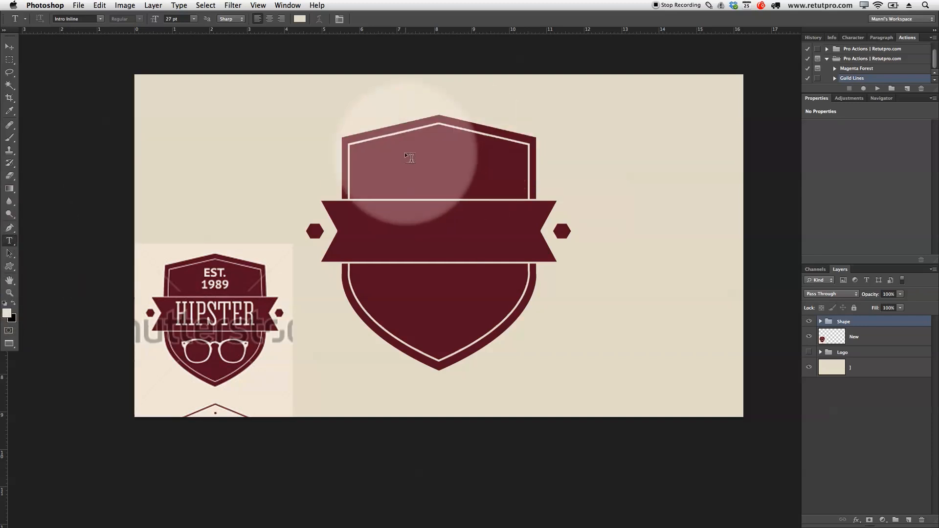
drag(385, 149, 501, 190)
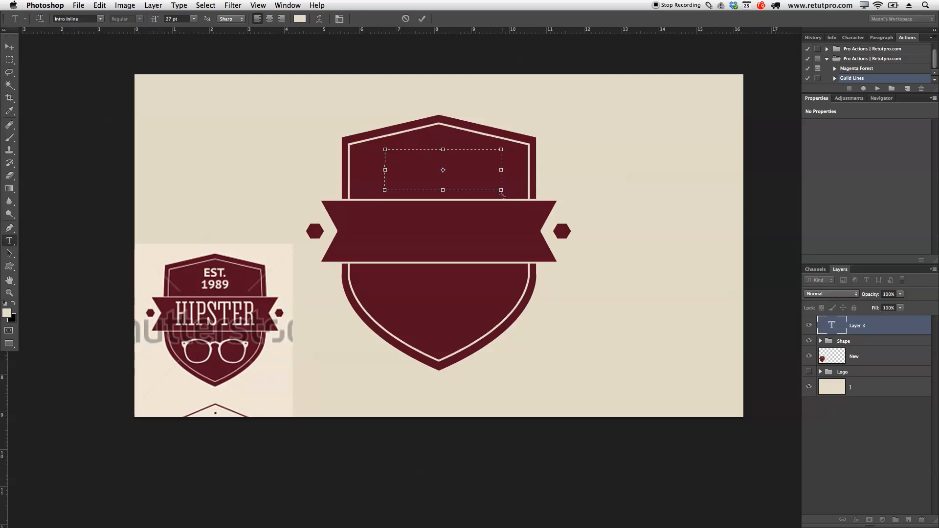
text(EST)
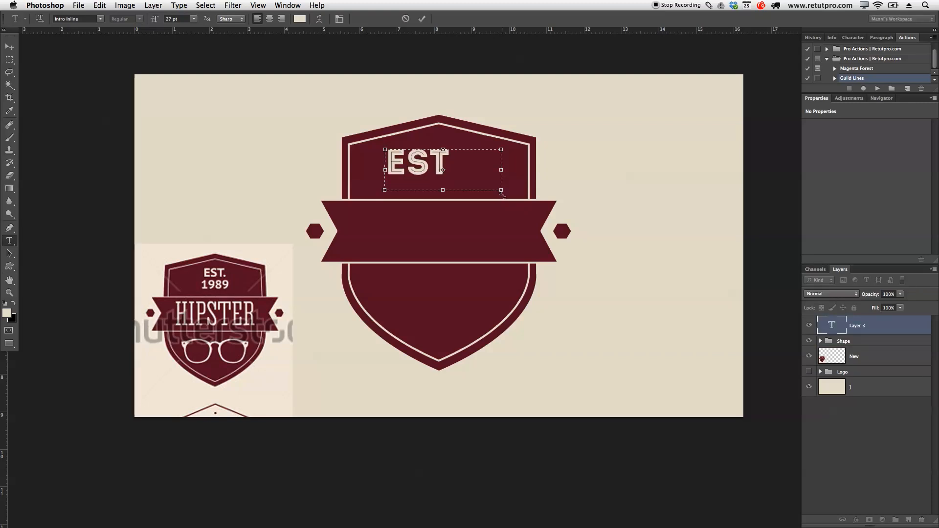
text(>)
key(BackSpace)
text(.)
Change the EST. text's font to Helvetica Neue Bold and re-enter the wording in capitals
key(super+a)
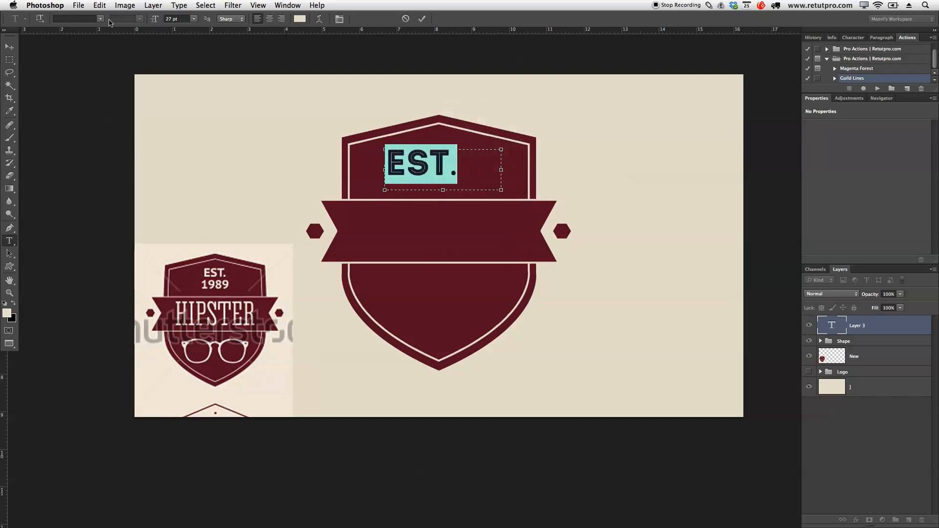
click(102, 20)
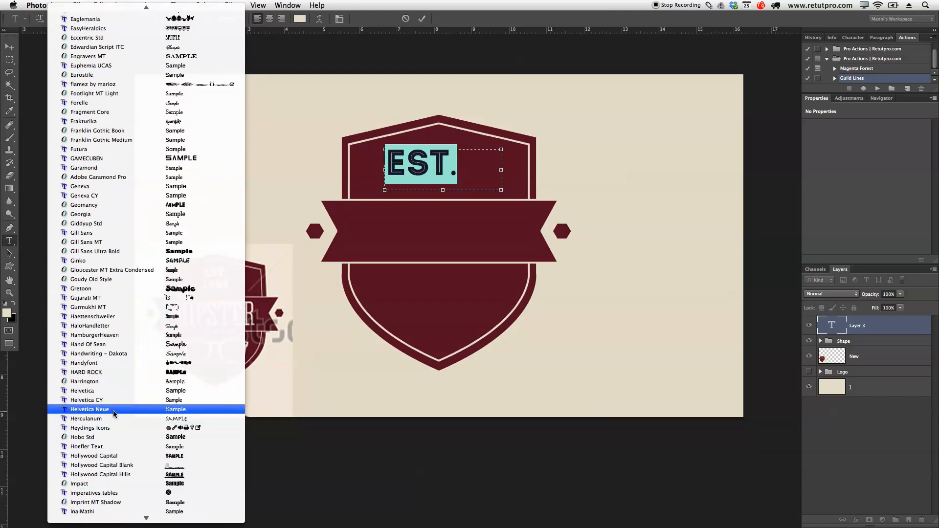
click(114, 410)
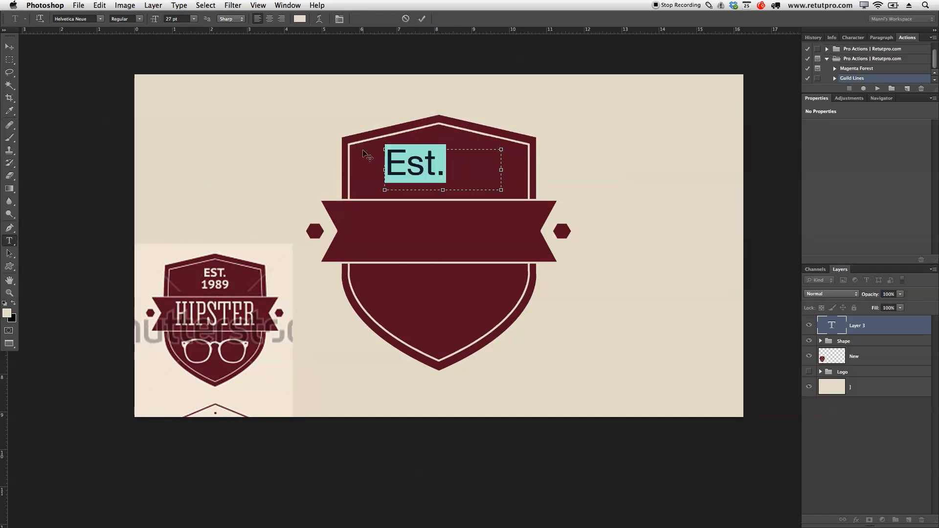
text(EST.)
drag(457, 166, 375, 179)
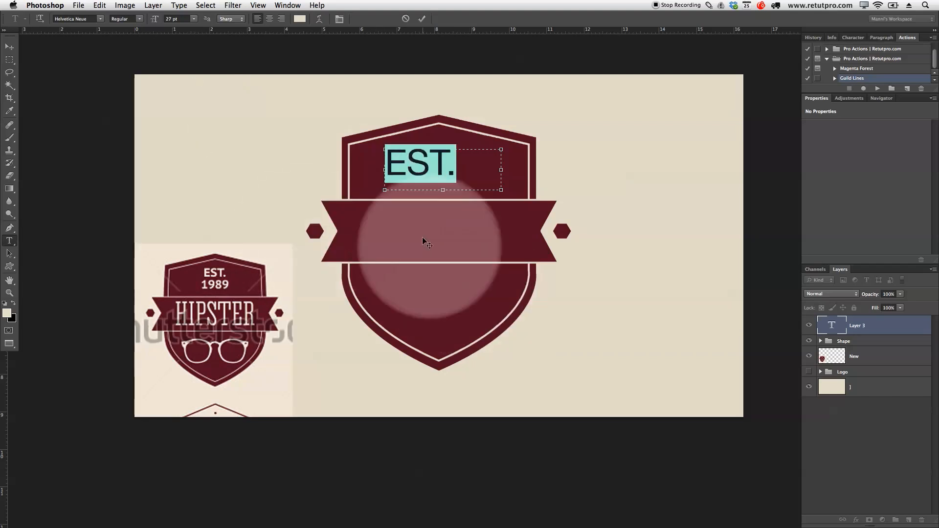
click(138, 19)
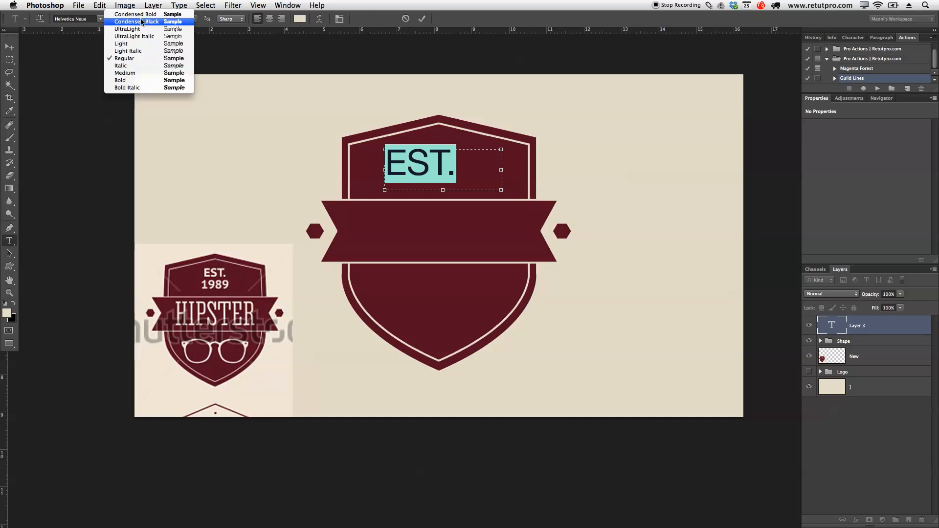
click(139, 81)
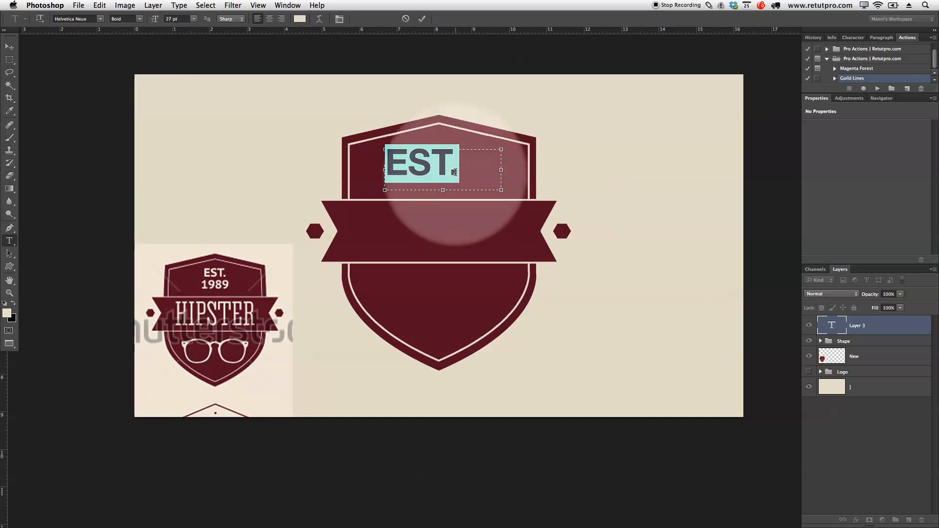
Set the EST. text size to 20 pt and centre the lettering beneath the shield's peak
drag(155, 22, 153, 19)
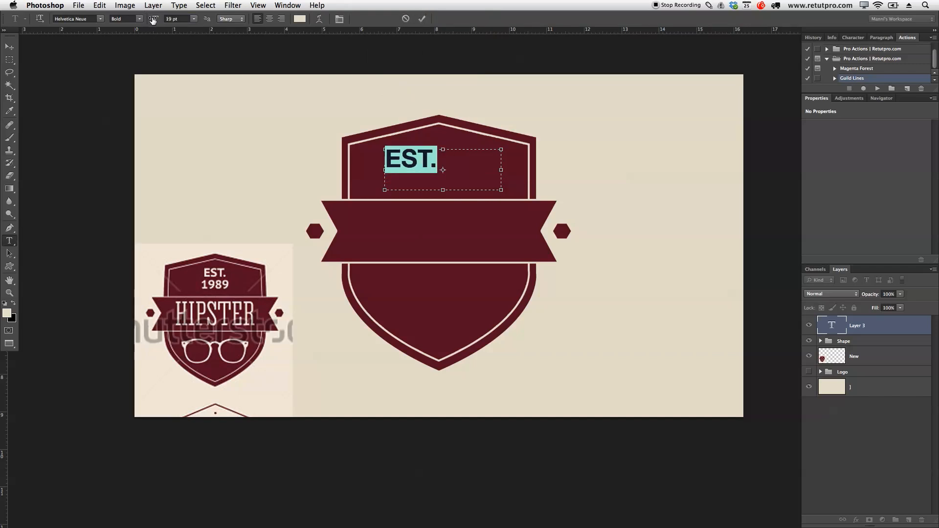
click(177, 19)
text(20)
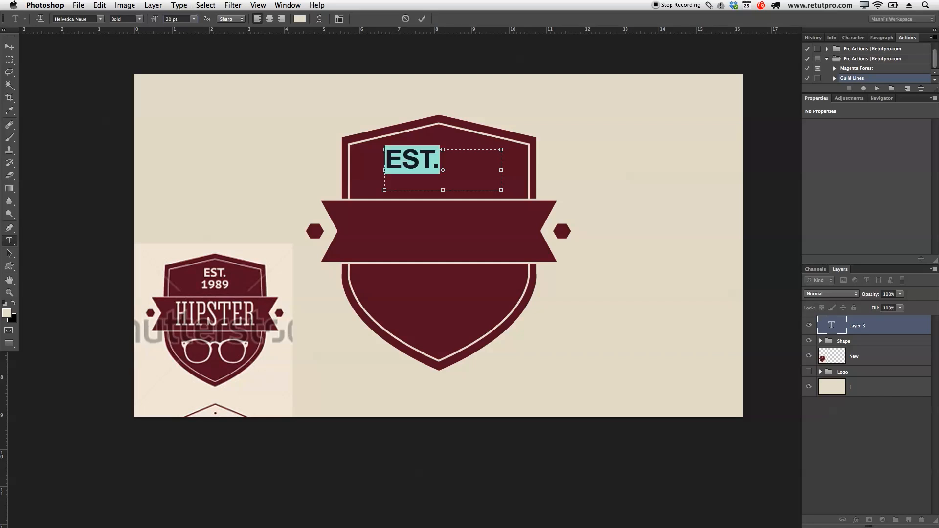
click(421, 18)
key(v)
drag(441, 170, 463, 160)
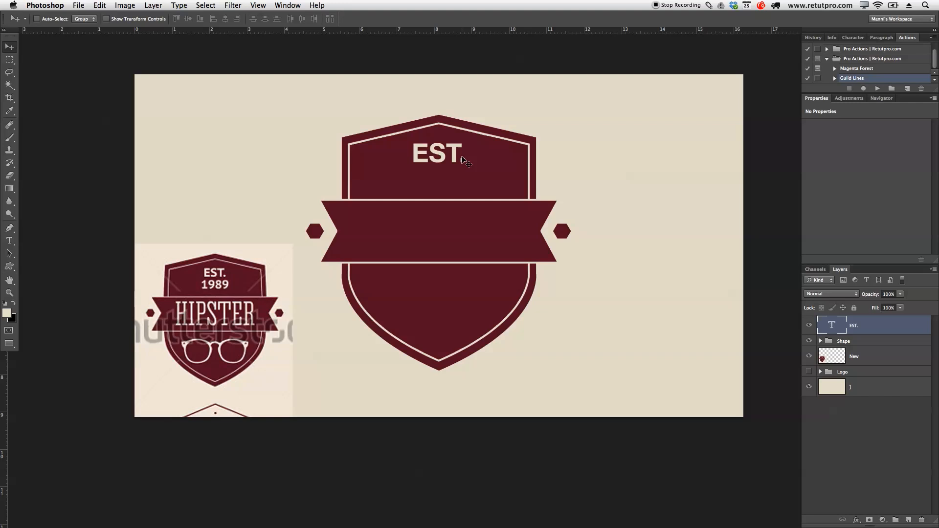
Duplicate the EST. layer, place the copy directly below the original, and replace its text with 1860
key(ctrl+j)
drag(462, 160, 458, 181)
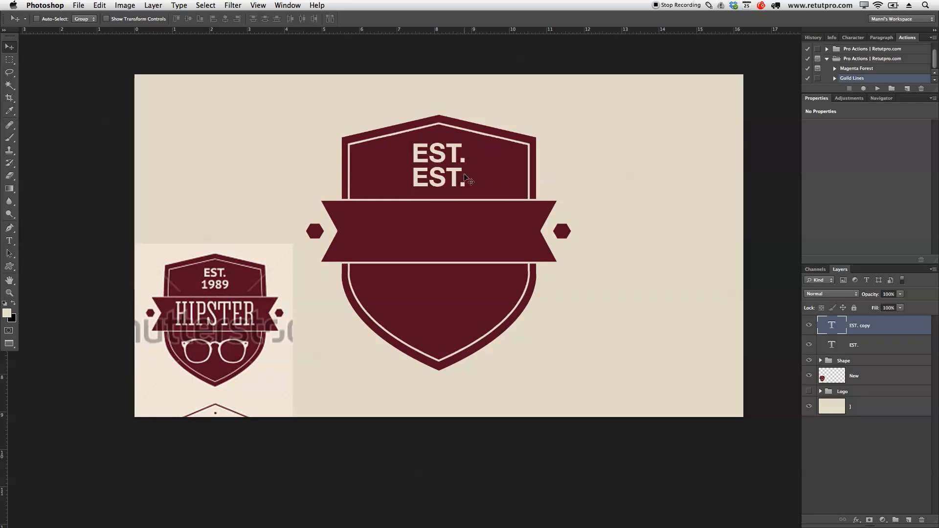
key(t)
double_click(457, 179)
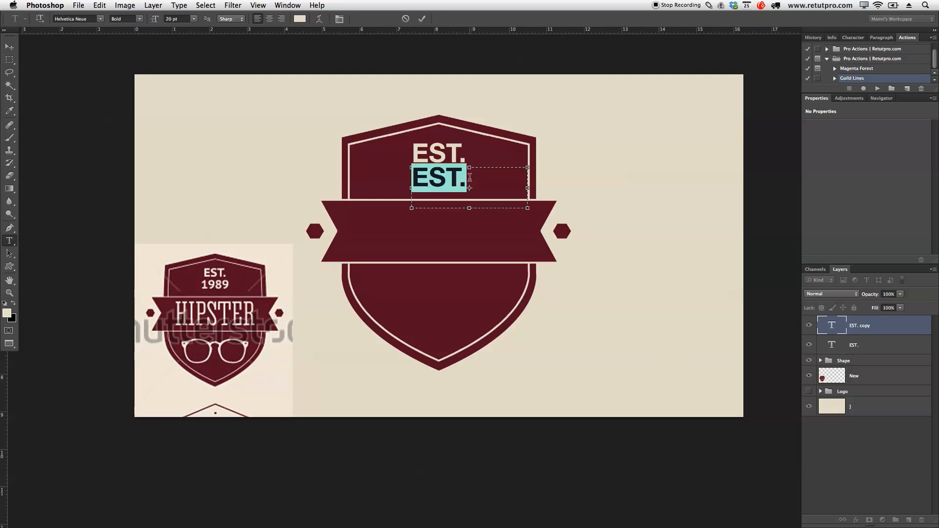
drag(472, 183, 402, 168)
key(BackSpace)
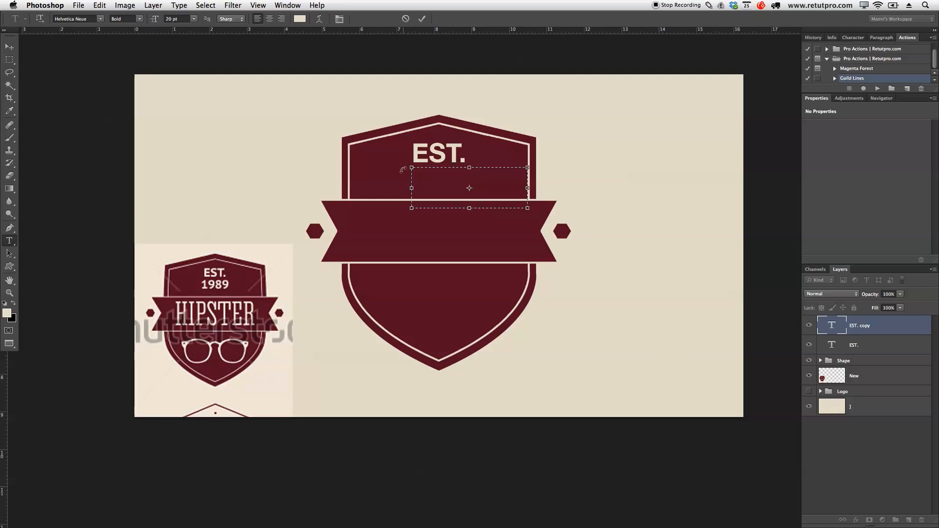
text(1860)
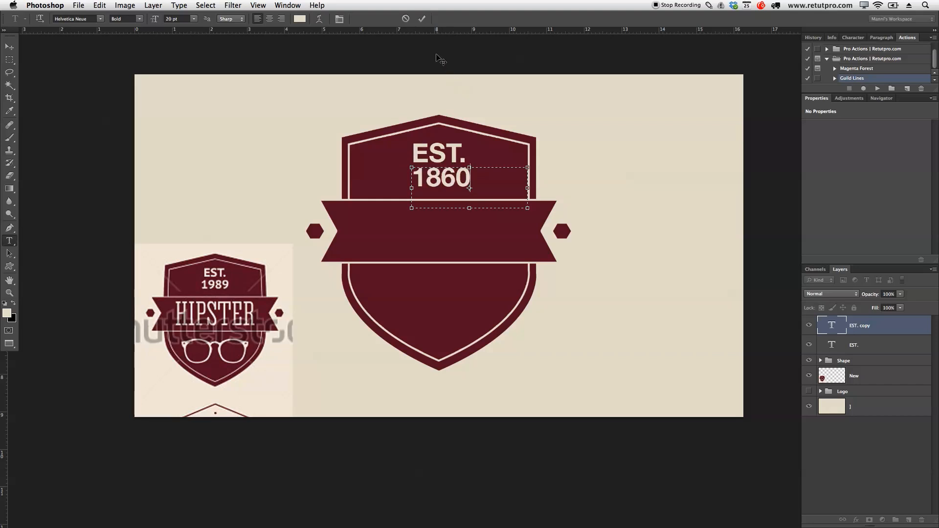
click(422, 19)
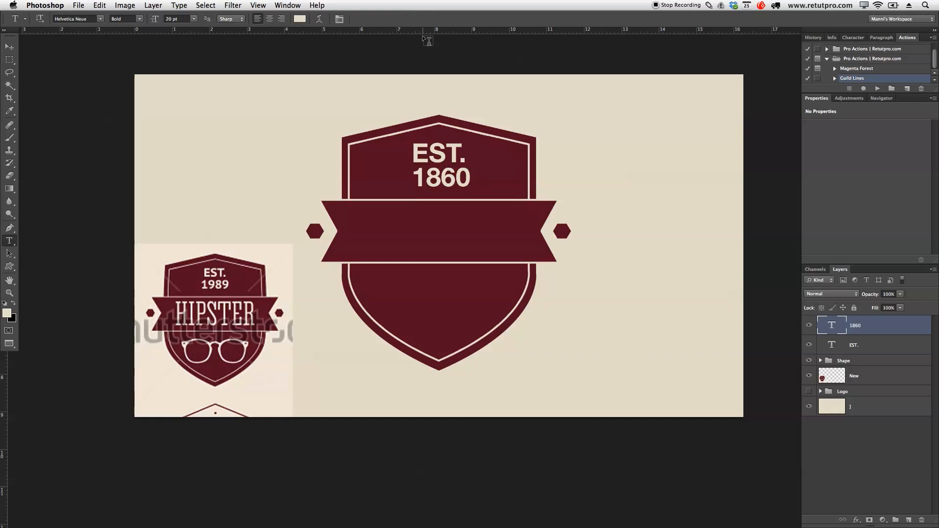
Nudge the 1860 text slightly left to centre it under EST
key(v)
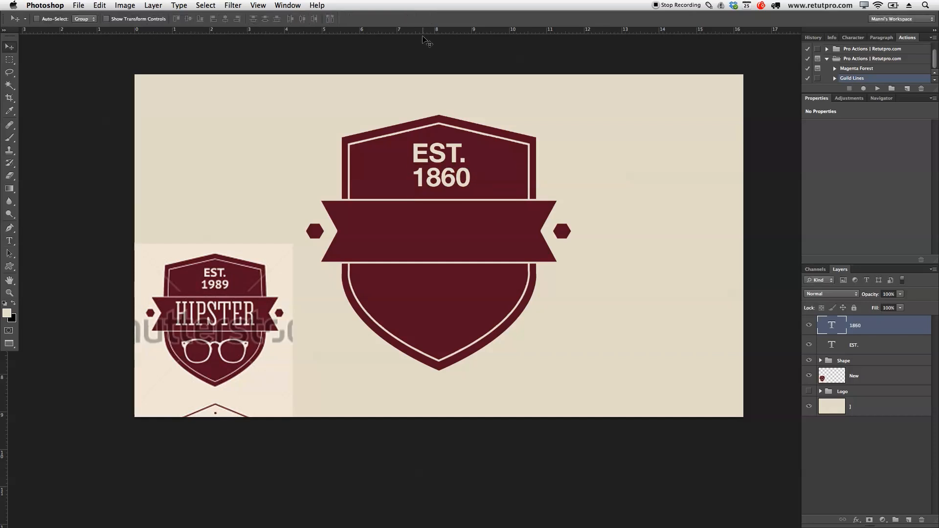
key(Left)
key(Left)
key(Left)
key(Left)
key(Left)
key(Left)
key(Left)
key(Left)
key(Left)
key(Left)
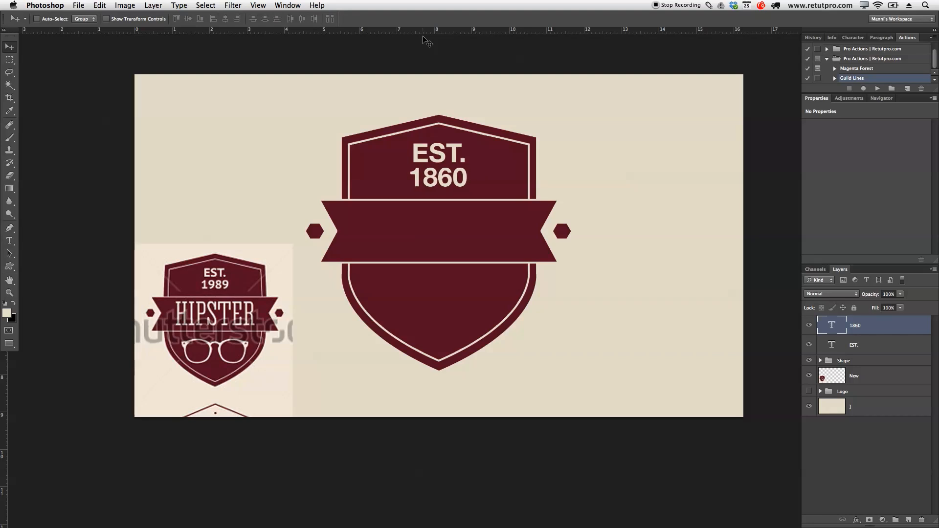
key(Right)
key(Right)
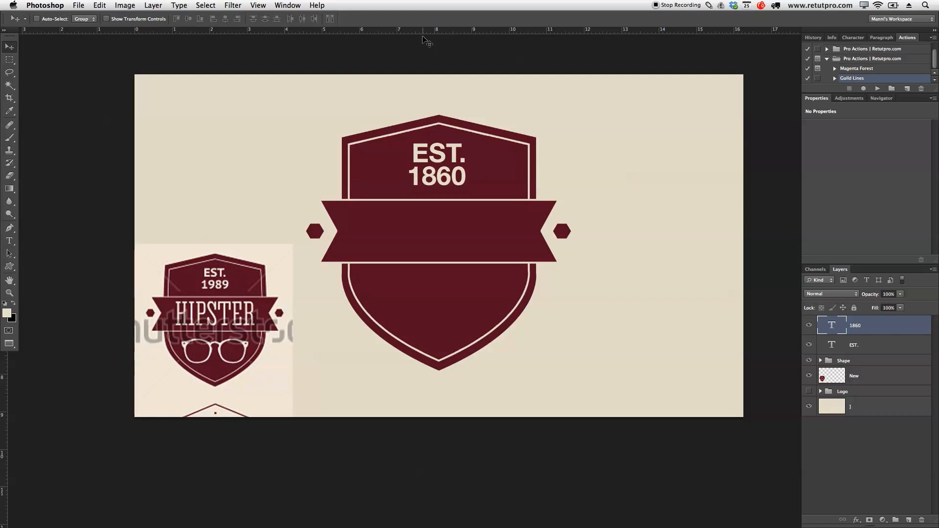
Increase the 1860 text size to 22 pt and commit the edit
key(t)
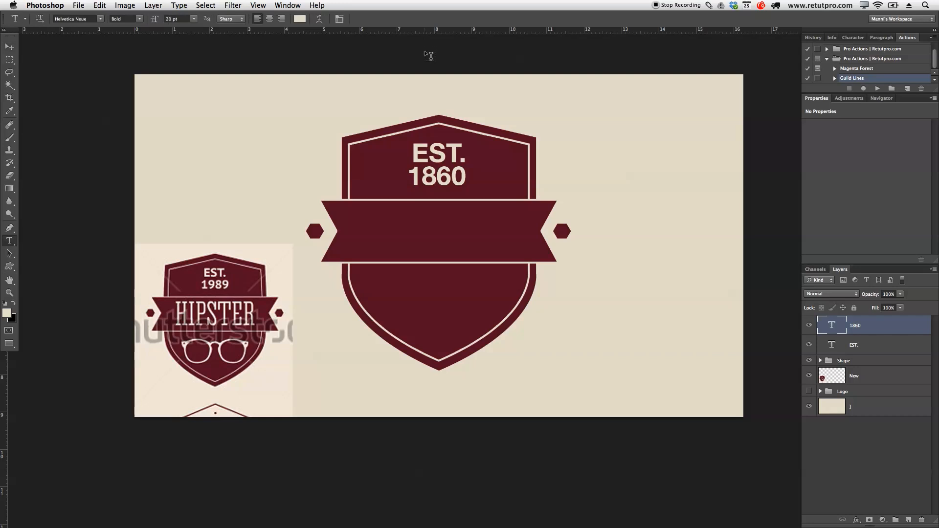
click(461, 177)
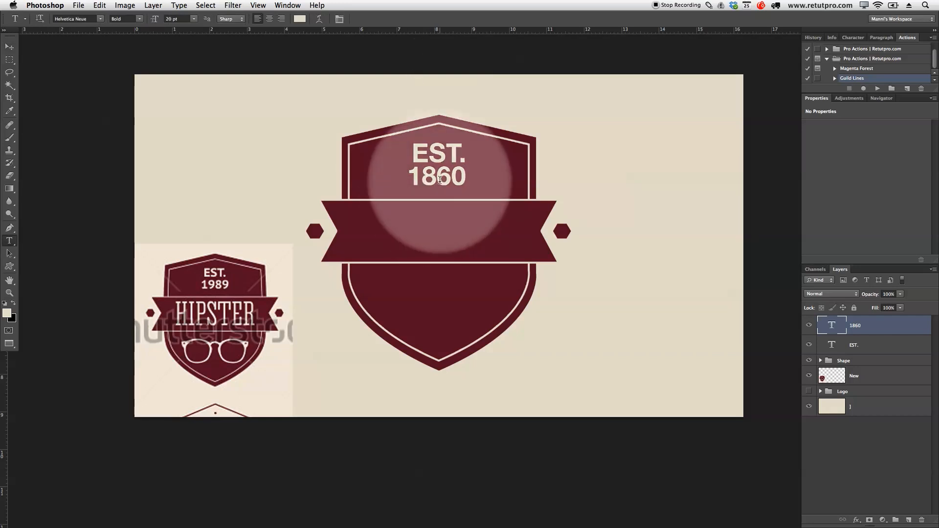
key(super+a)
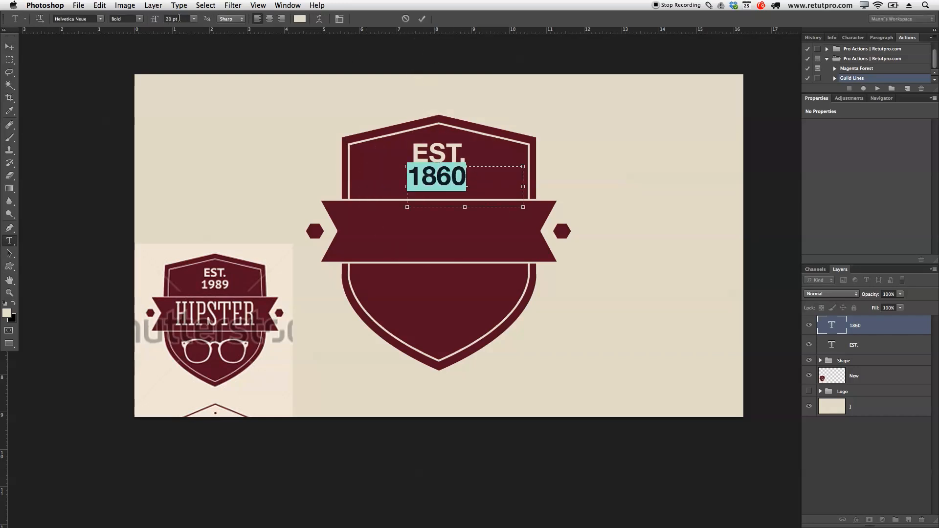
drag(156, 20, 156, 21)
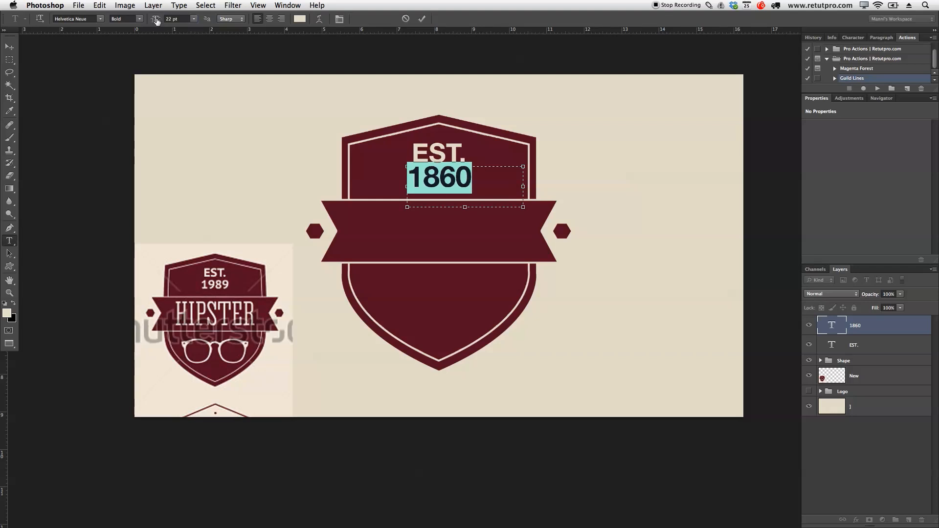
click(421, 20)
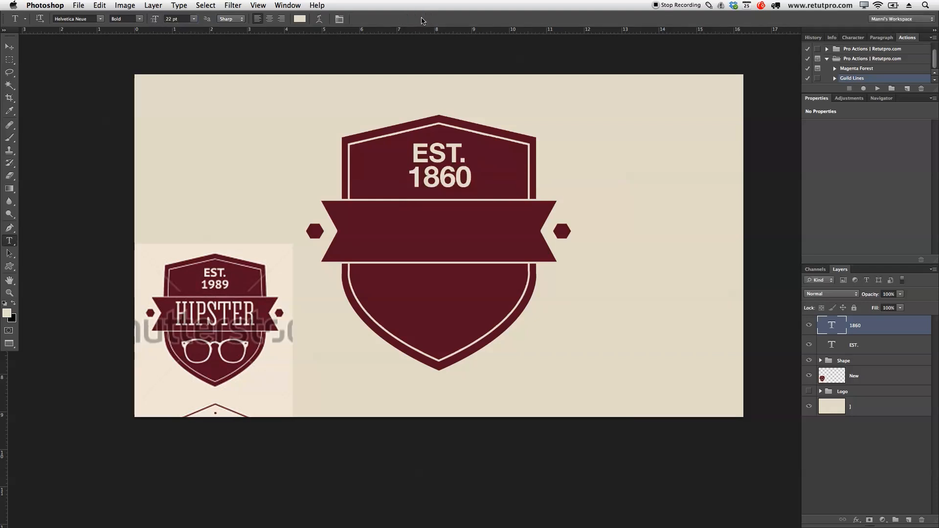
Shift the enlarged 1860 text left in small increments to realign it beneath EST
key(v)
key(Left)
key(Left)
key(Left)
key(Left)
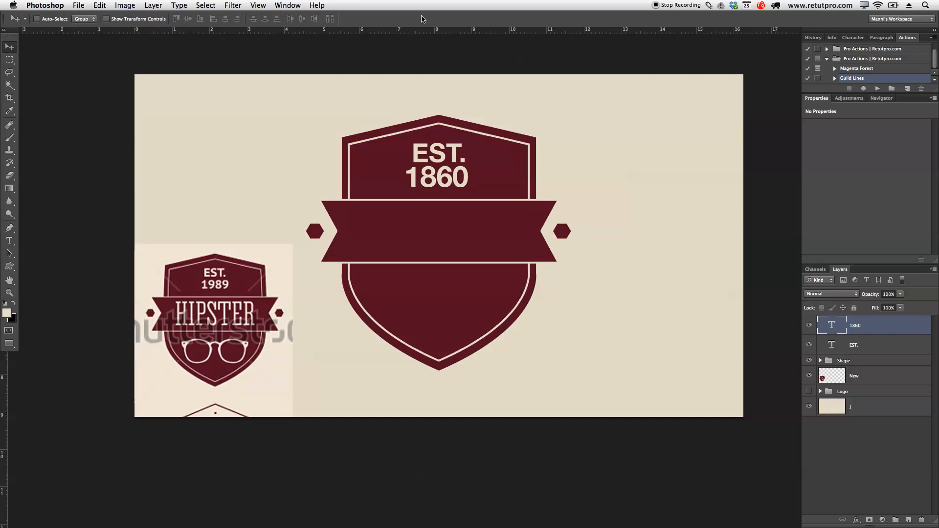
key(Left)
key(Left)
key(Left)
key(Left)
key(Left)
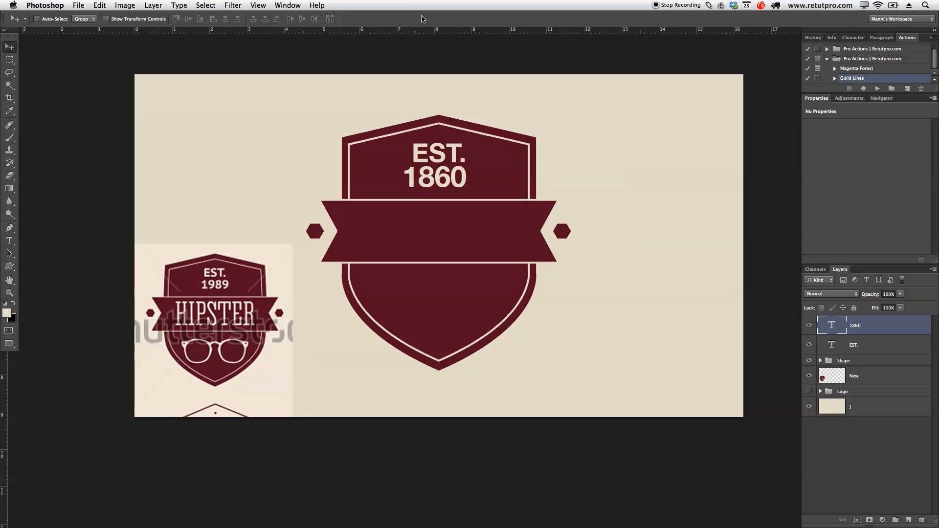
click(478, 217)
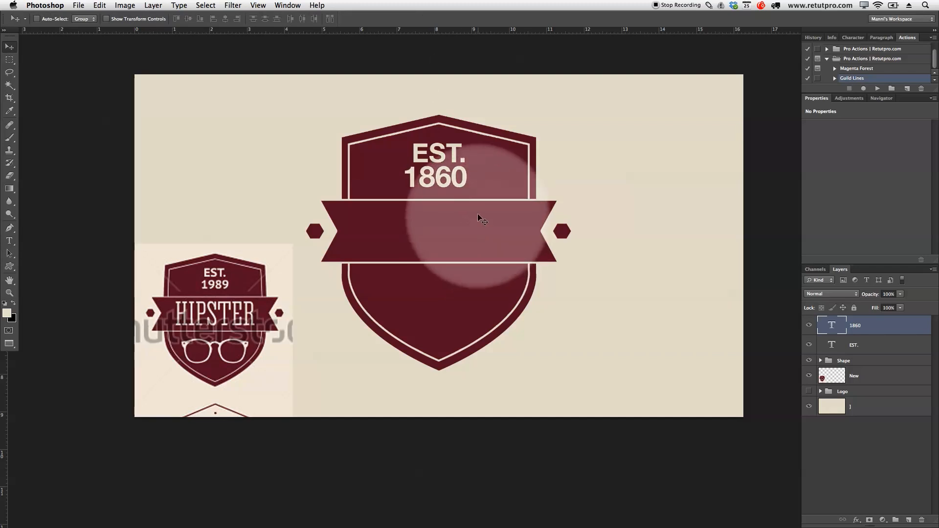
Scale the EST. and 1860 layers together to about 88% and move them slightly right within the shield
shift+click(887, 348)
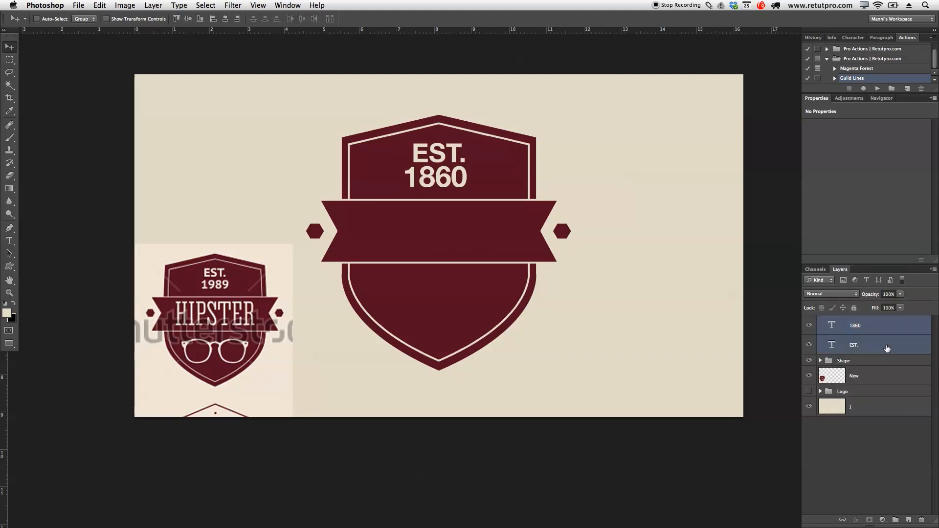
key(super+t)
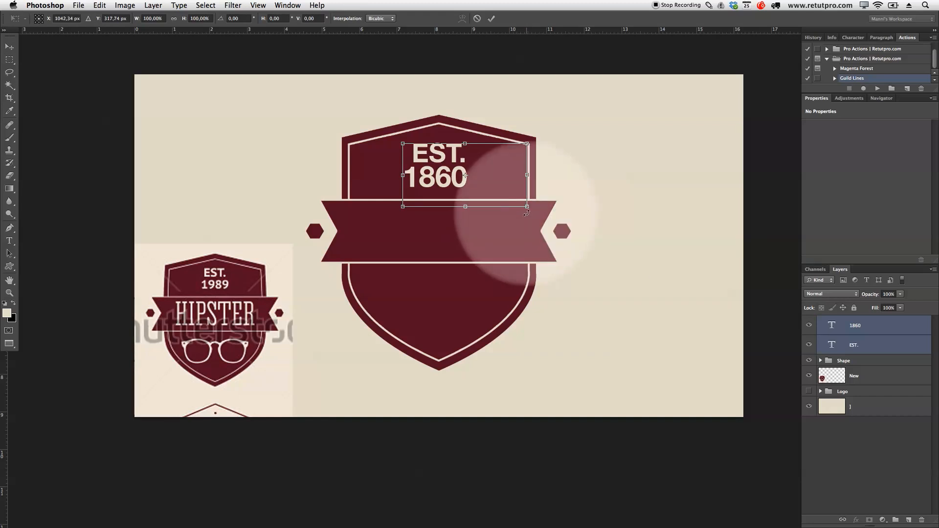
drag(528, 208, 513, 200)
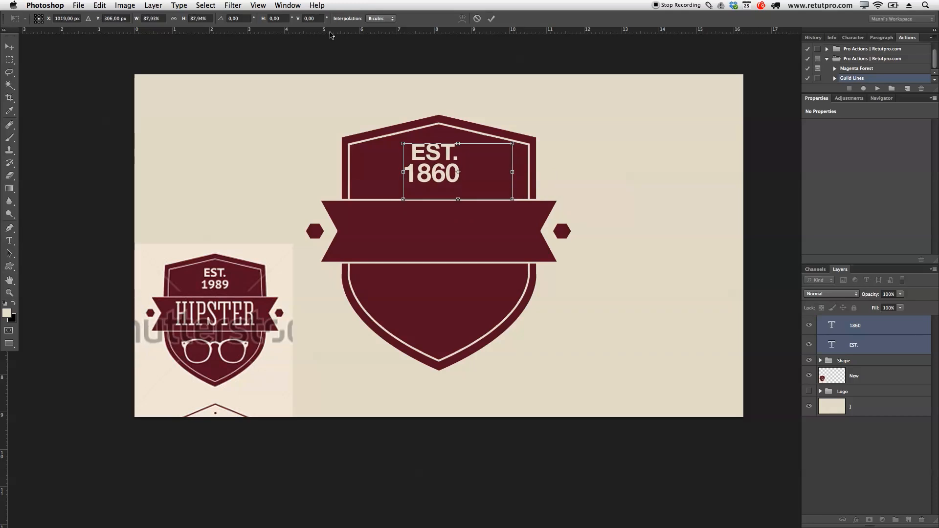
click(492, 19)
drag(453, 171, 456, 171)
key(Right)
key(Right)
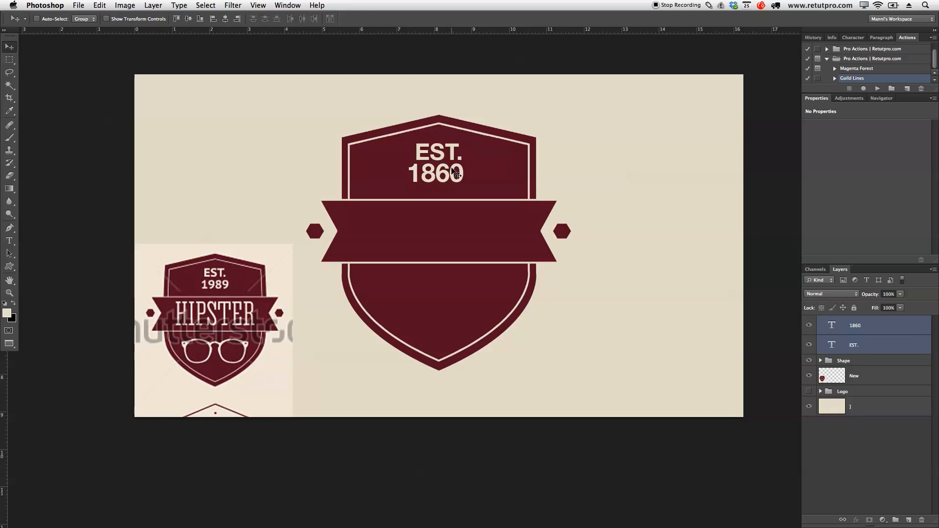
Create a text box spanning the ribbon and enter HIPSTER in it
key(t)
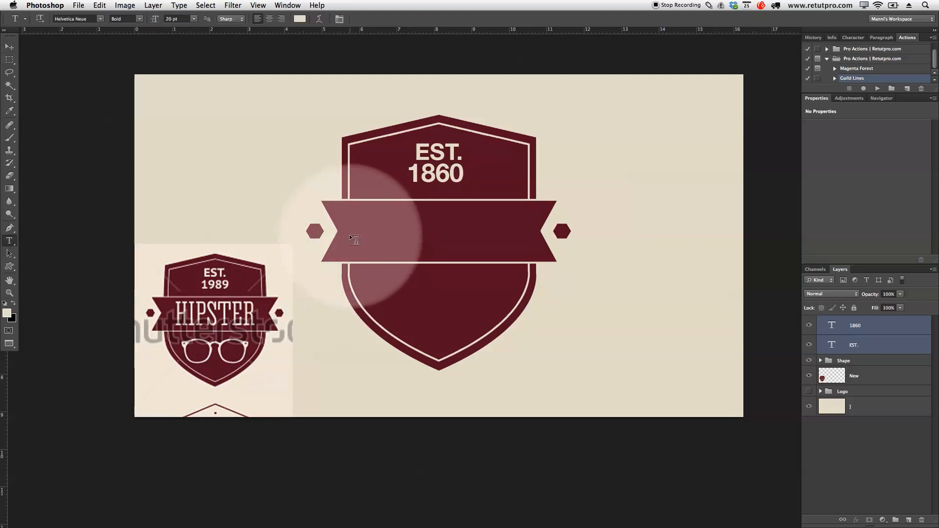
drag(343, 208, 536, 256)
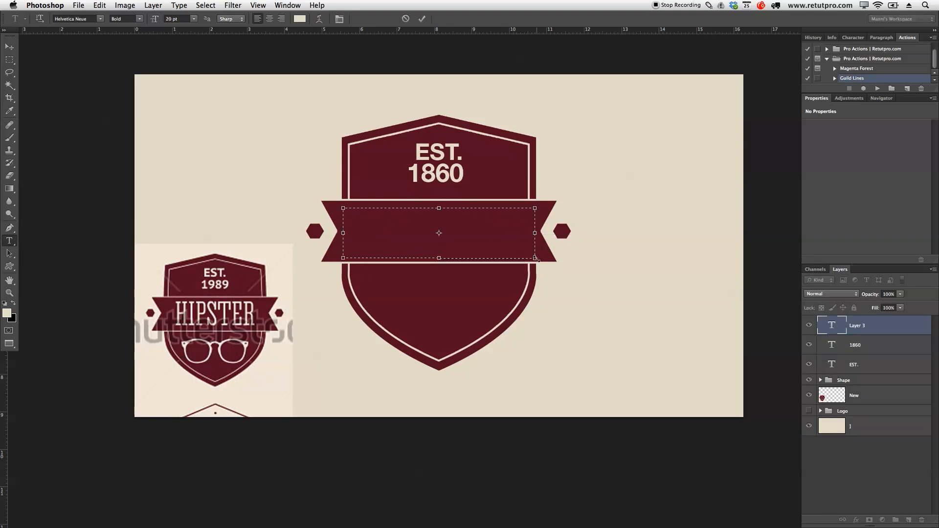
text(HIPSTER)
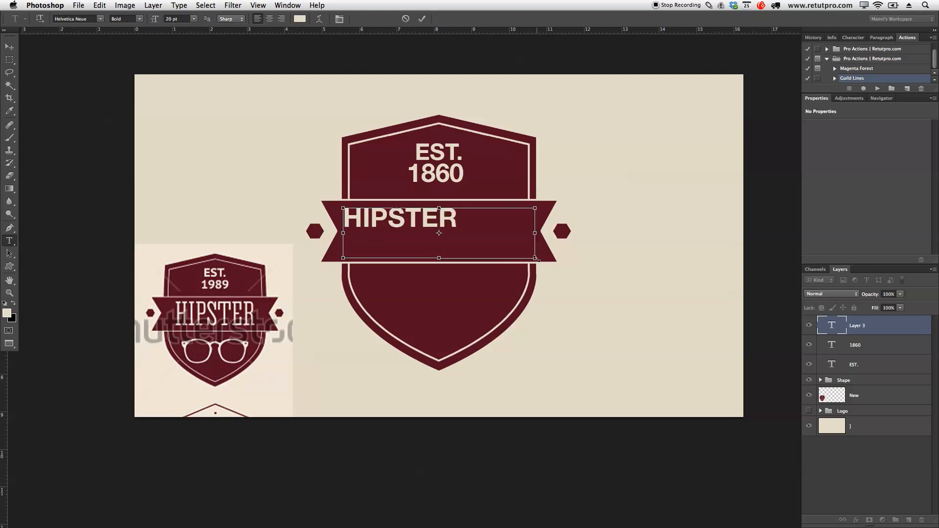
Select all of the HIPSTER text and set its font to Intro Inline
key(super+a)
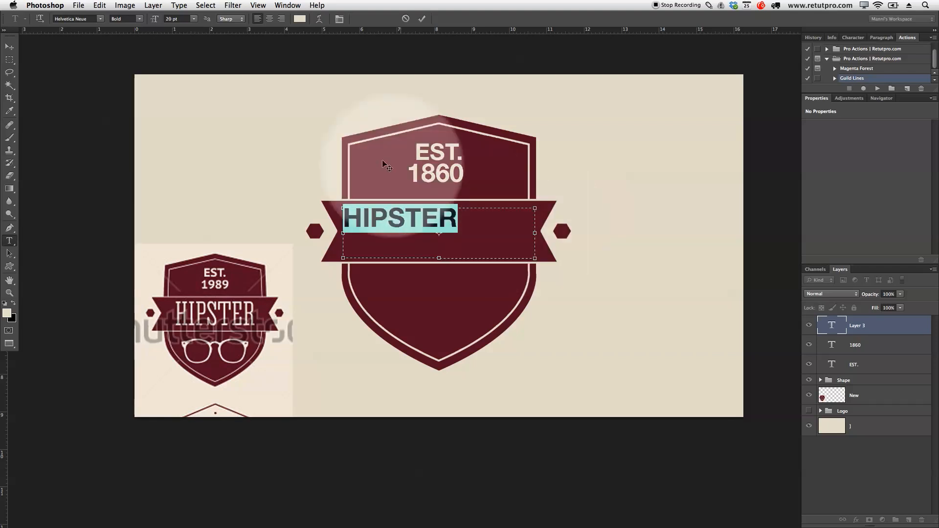
click(100, 19)
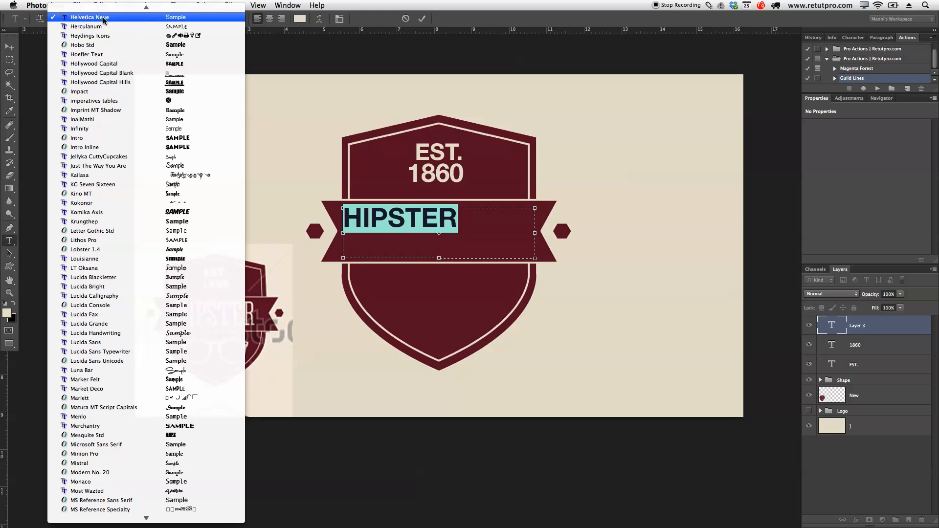
mouse_move(171, 527)
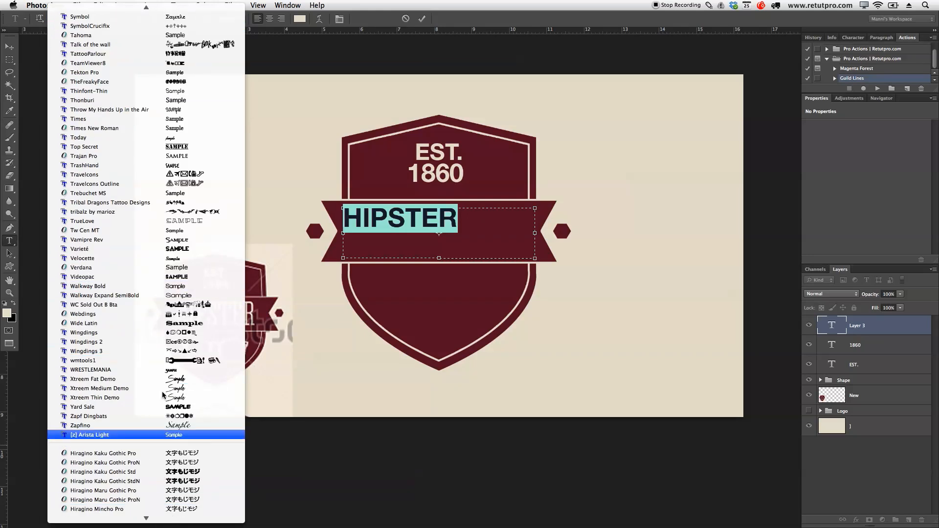
scroll(176, 79, up, 10)
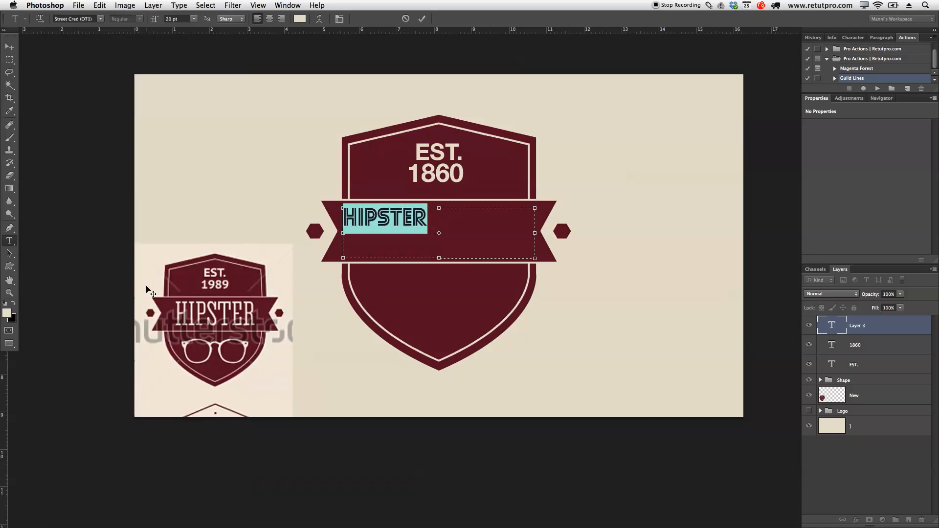
click(78, 19)
mouse_move(129, 4)
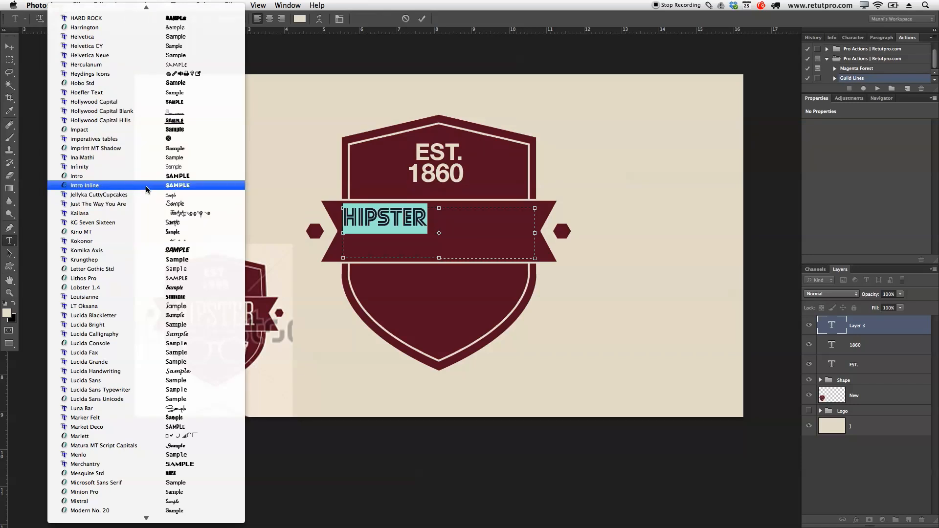
click(146, 189)
click(443, 230)
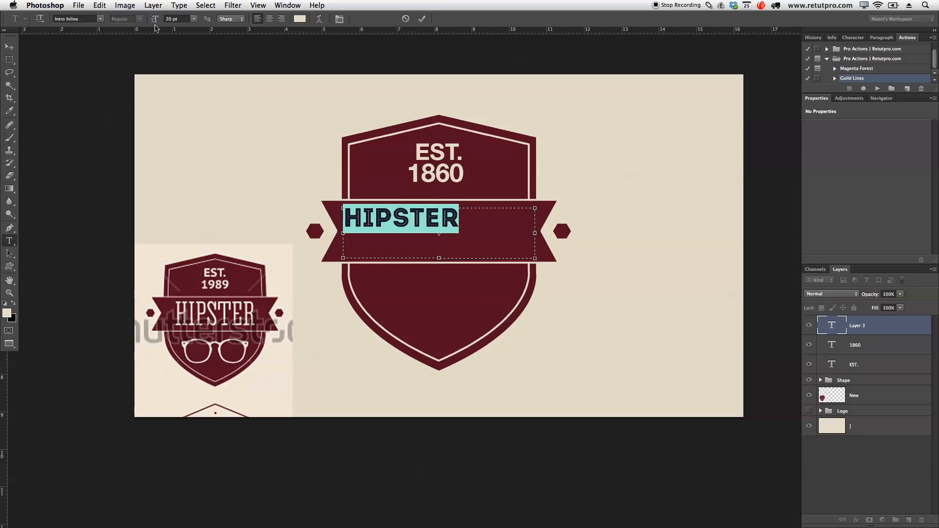
Enlarge the HIPSTER text to 32 pt, commit the edit, and move it to the centre of the ribbon
drag(154, 20, 160, 20)
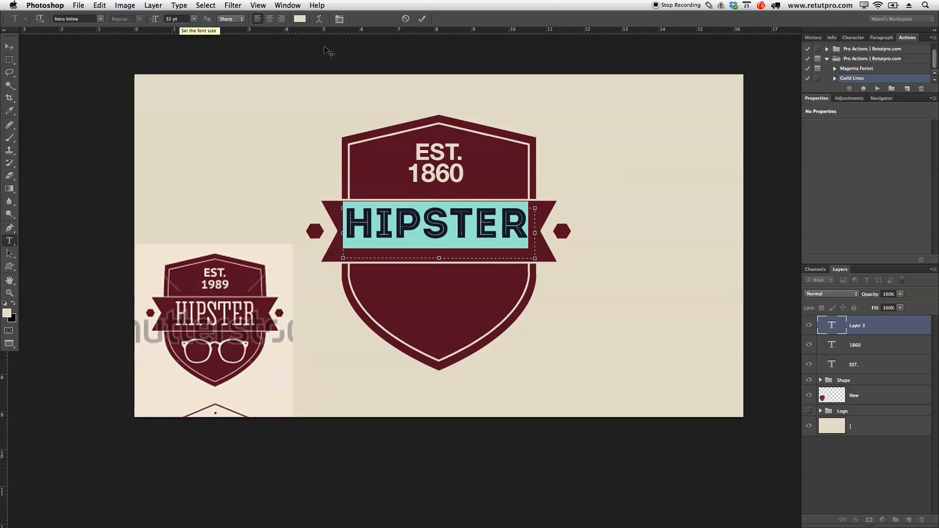
click(421, 19)
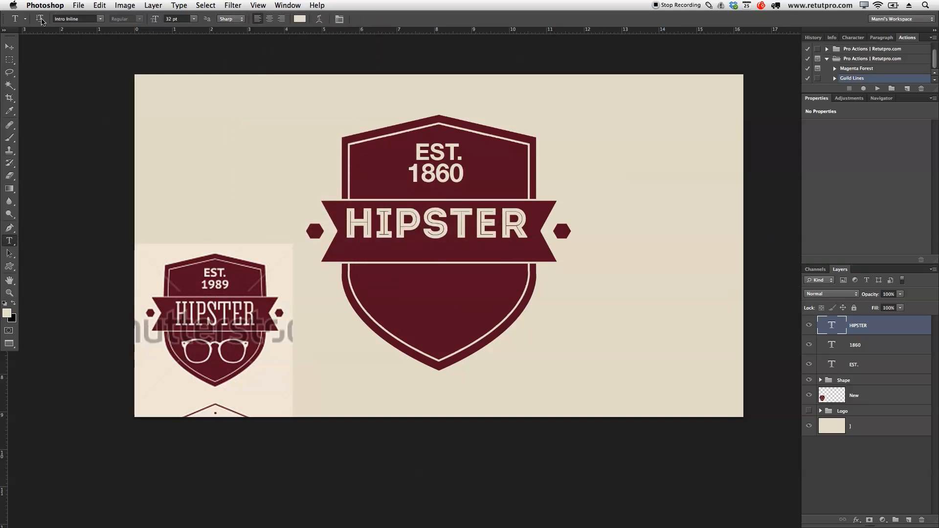
key(v)
mouse_move(483, 218)
mouse_down()
mouse_move(485, 228)
mouse_move(479, 224)
mouse_up()
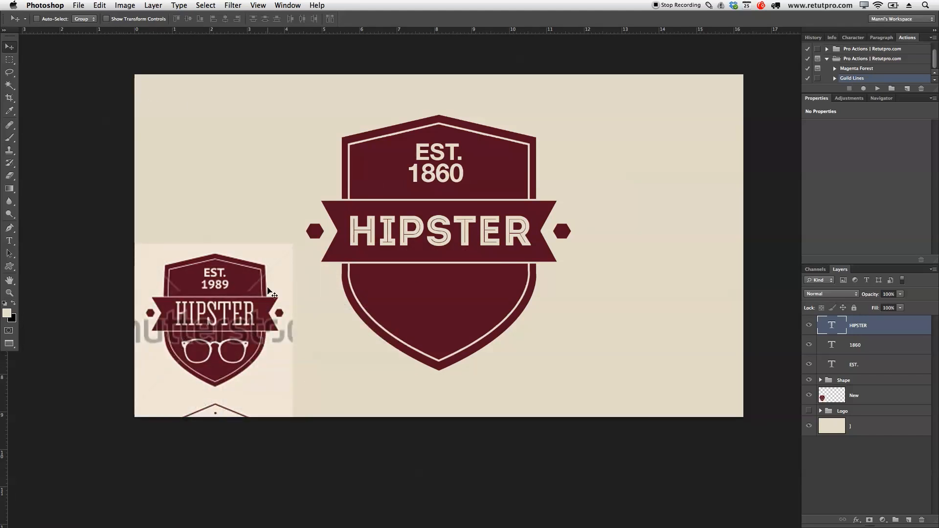
Draw the glasses custom shape about 347 by 126 px in the lower part of the shield
key(u)
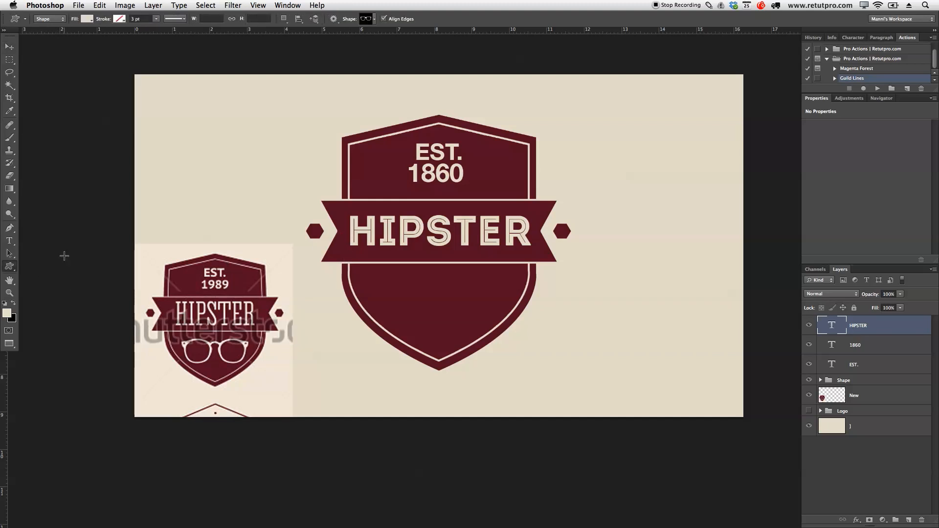
click(10, 266)
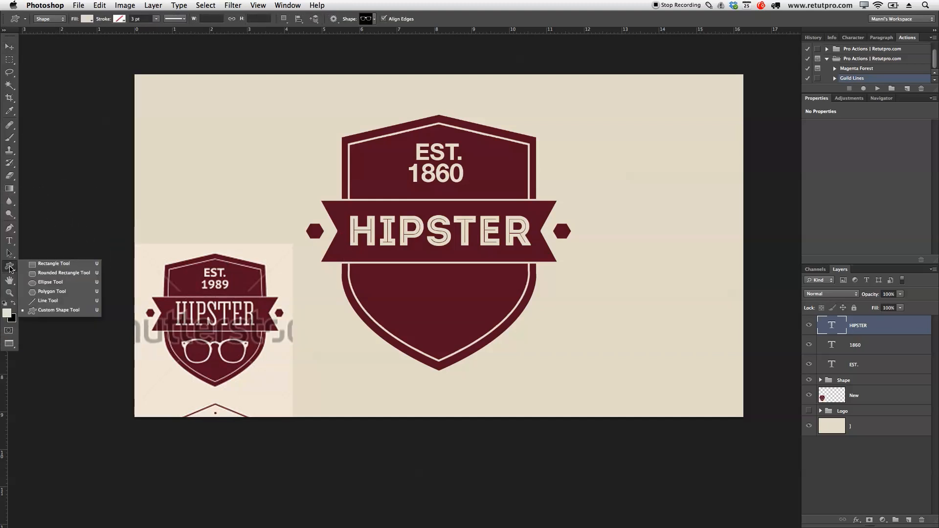
click(44, 310)
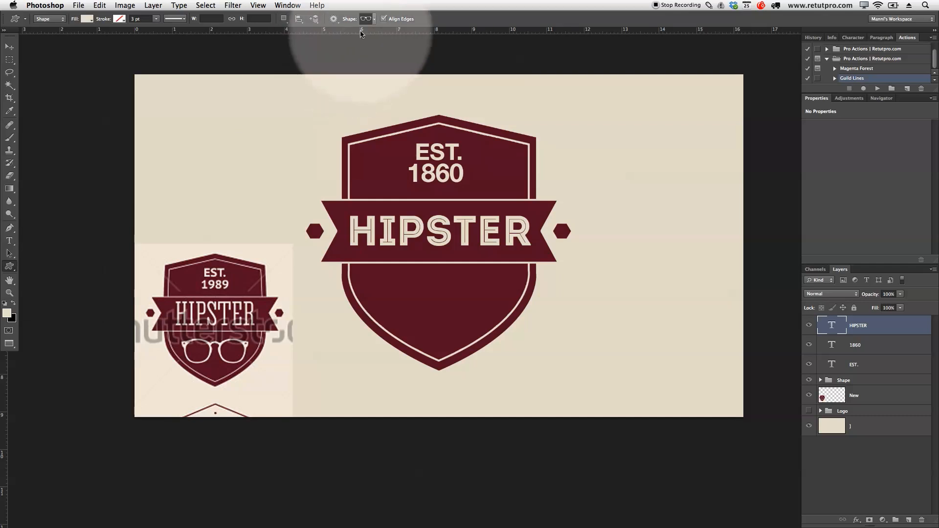
click(370, 18)
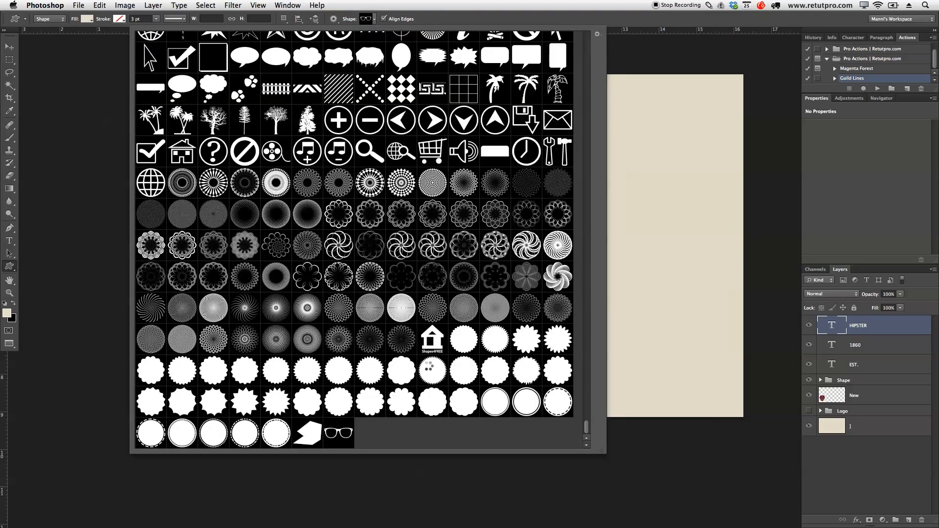
click(339, 439)
click(346, 435)
click(377, 20)
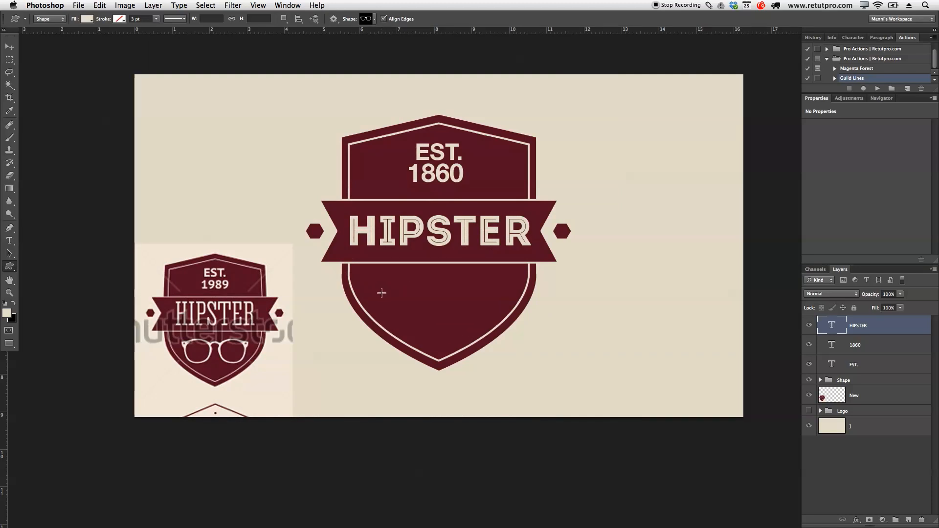
drag(376, 283, 486, 337)
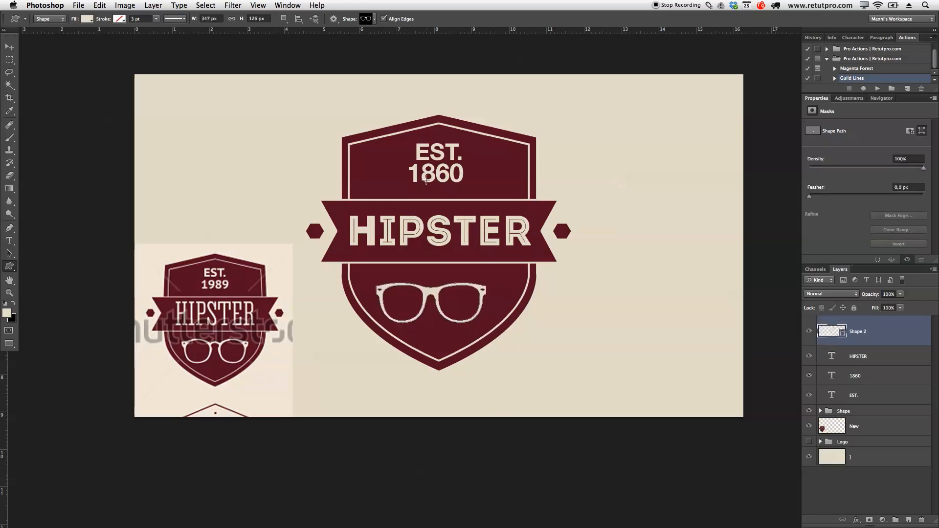
Try the glasses shape with no fill, restore its solid cream fill, and dismiss the custom shape size dialog
click(91, 18)
click(47, 39)
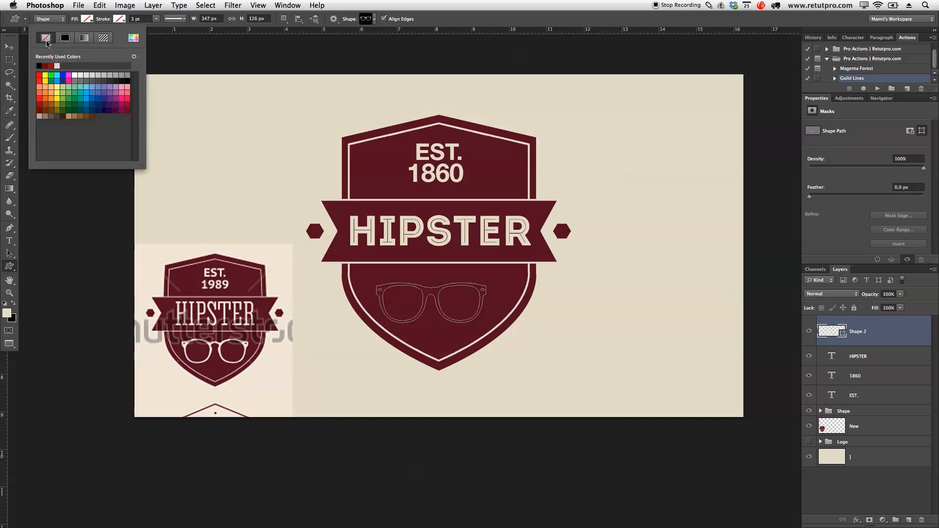
click(64, 39)
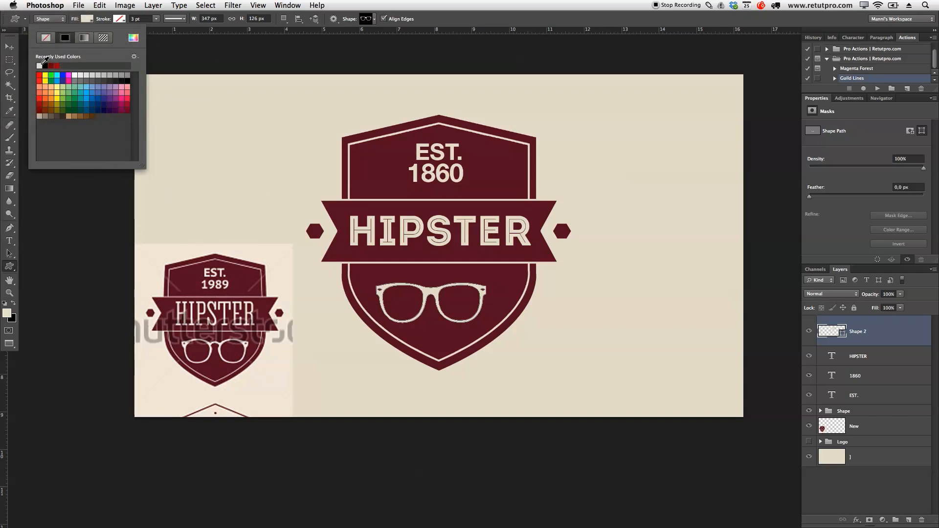
click(242, 58)
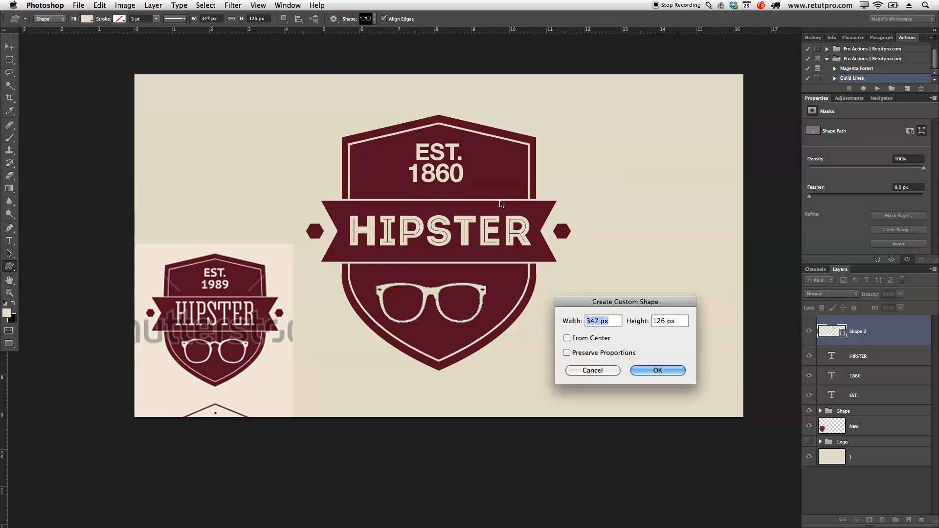
click(605, 369)
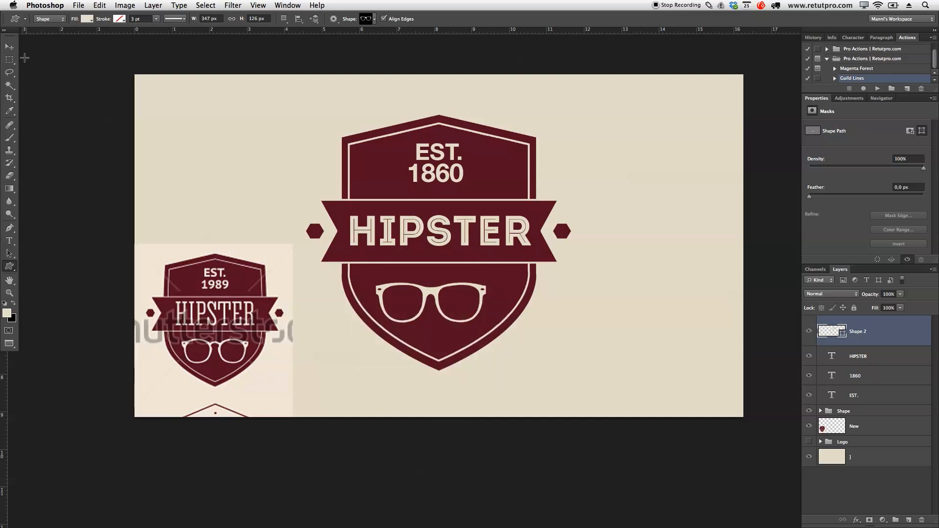
Move the glasses about 0.21 cm right and nudge them slightly up and right to centre them in the lower shield
click(9, 46)
drag(446, 316, 454, 315)
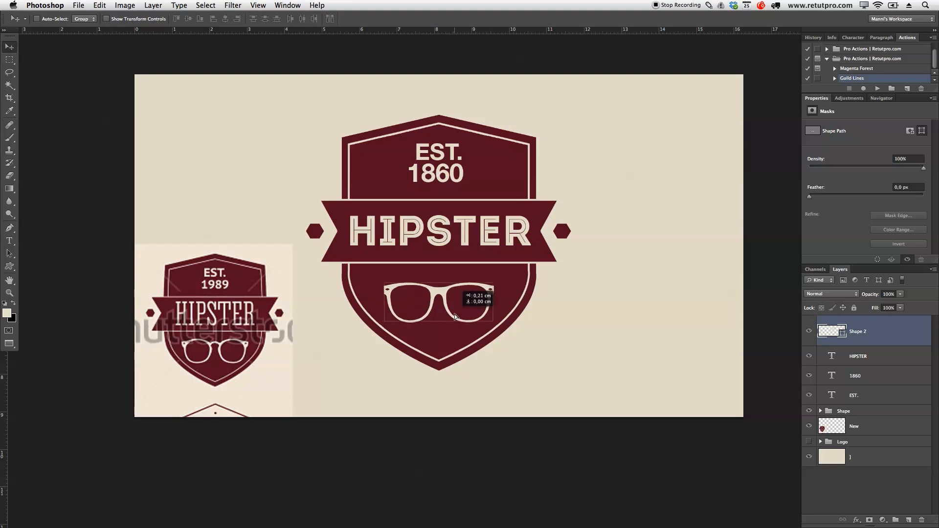
key(Left)
key(Left)
key(Left)
key(Right)
key(Up)
key(Down)
key(Up)
key(Up)
key(Right)
key(Right)
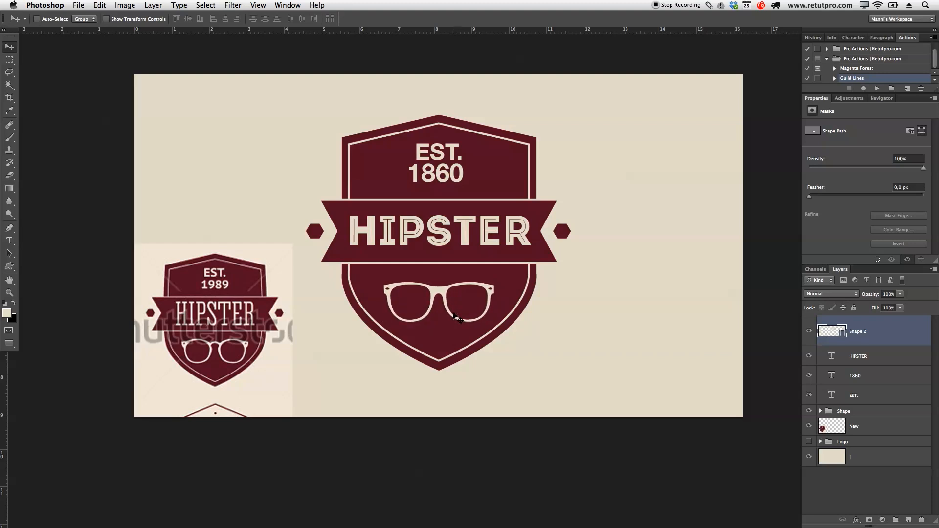
key(Right)
key(Up)
key(Up)
key(Right)
key(Up)
key(Up)
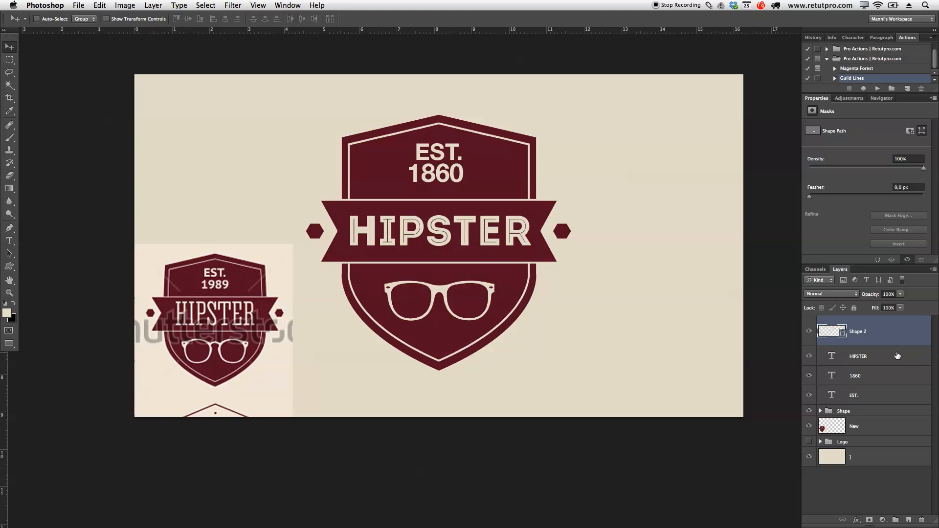
Group the glasses, HIPSTER, 1860 and EST. layers and name the group Text
super+click(874, 397)
shift+click(892, 357)
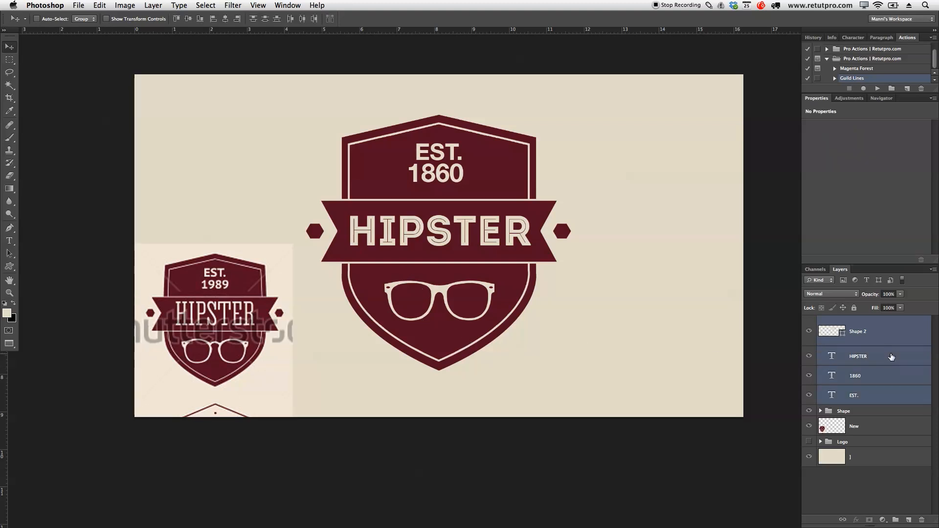
key(super+g)
double_click(847, 321)
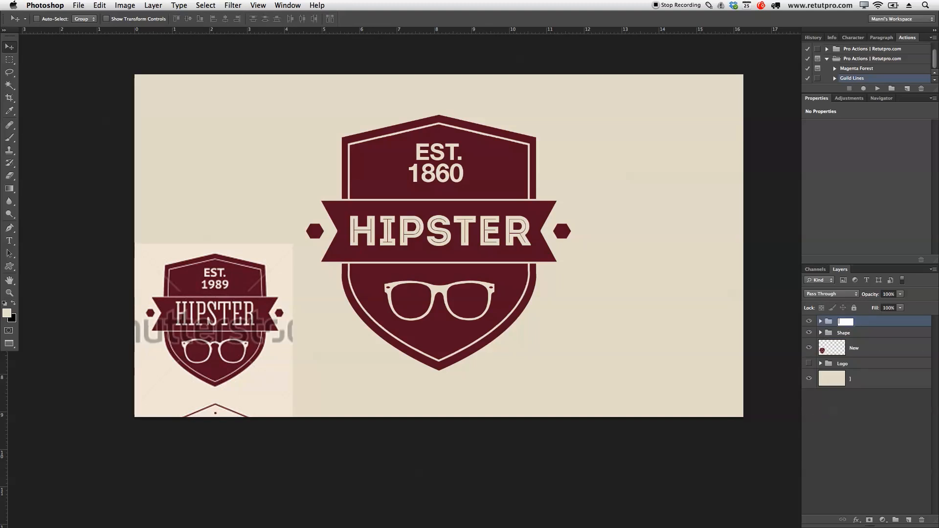
text(Text)
Delete the New layer containing the reference badge image
click(830, 351)
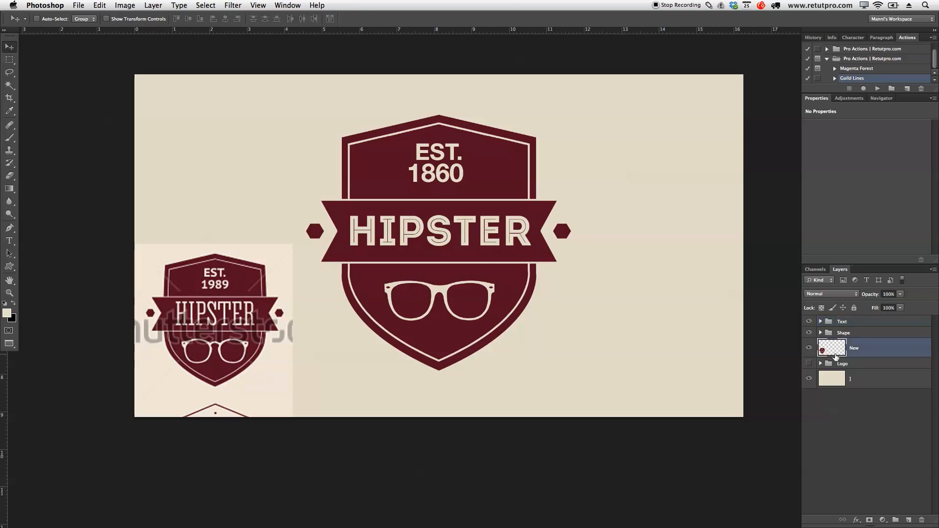
key(Delete)
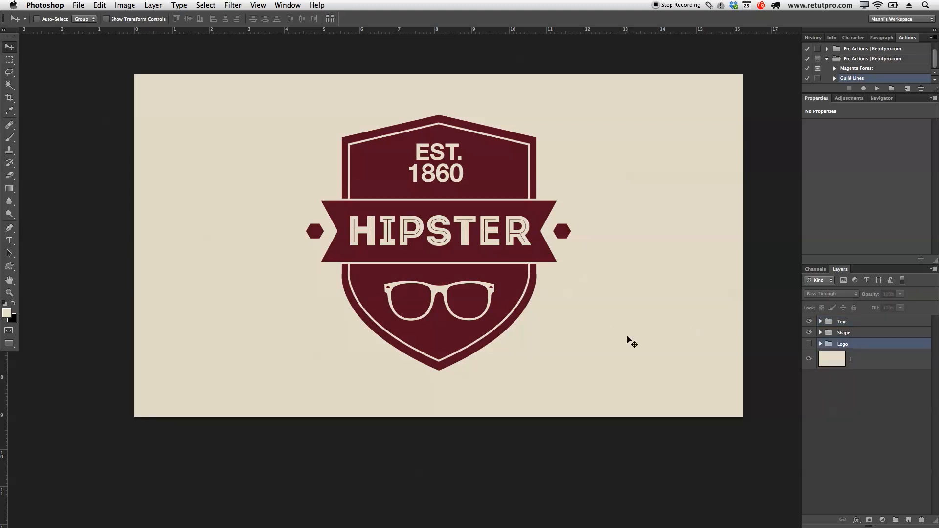